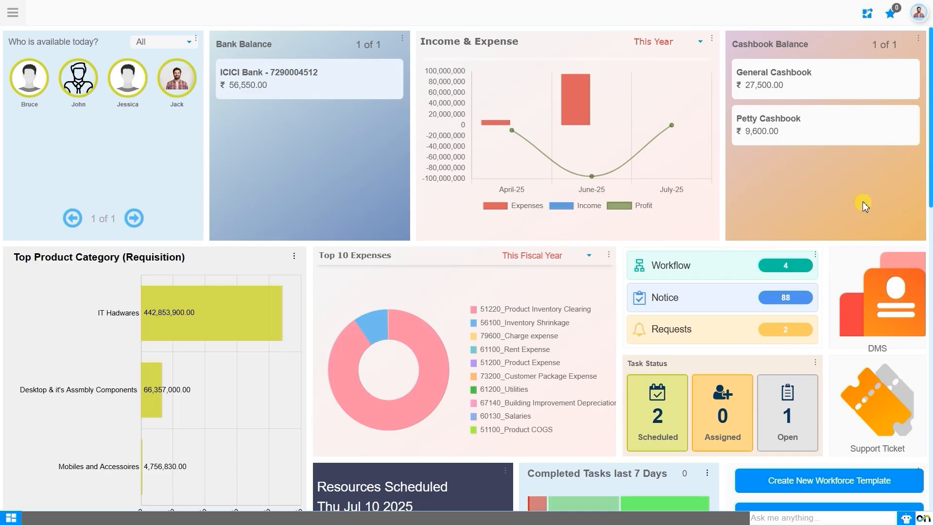
# Browse the widgets available in the Mosaic gallery for the home dashboard, and close the gallery.
pyautogui.click(868, 13)
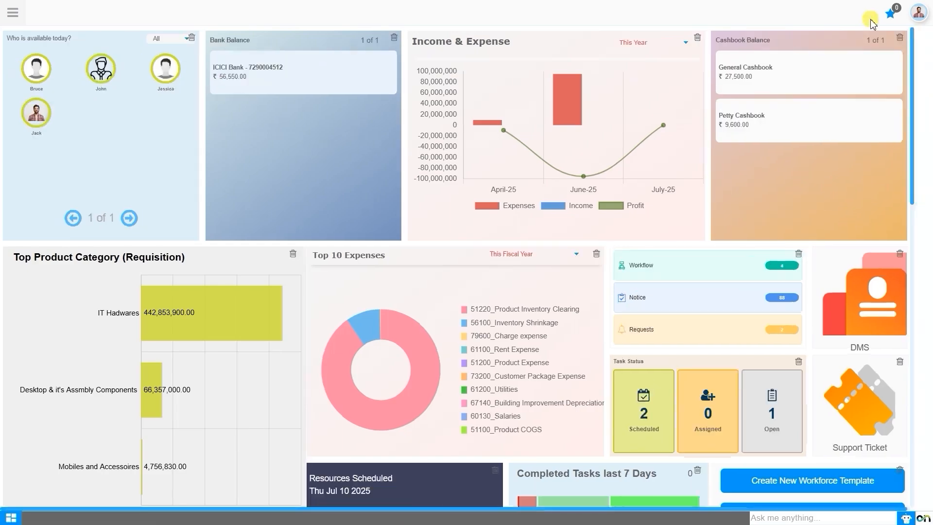
pyautogui.scroll(-1, 684, 428)
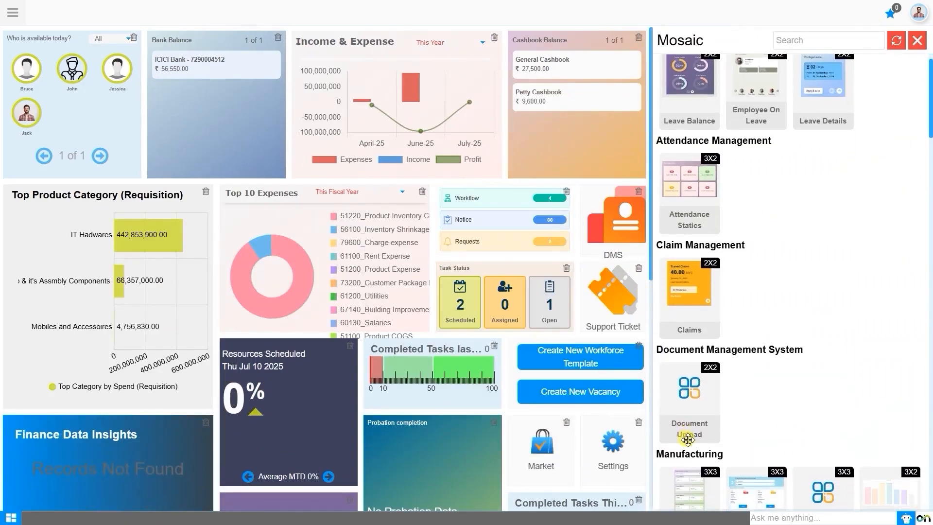
pyautogui.scroll(-3, 688, 440)
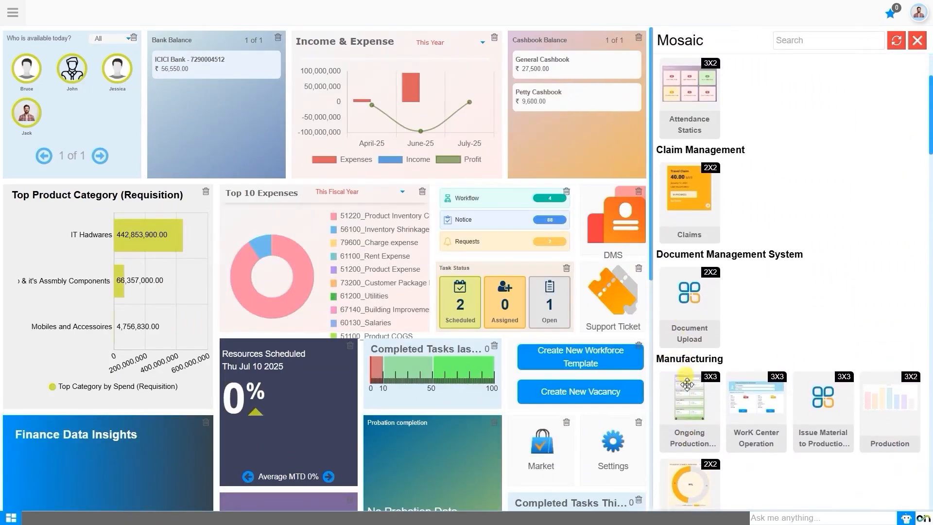
pyautogui.moveTo(685, 406)
pyautogui.mouseDown()
pyautogui.moveTo(586, 407)
pyautogui.moveTo(684, 405)
pyautogui.mouseUp()
pyautogui.moveTo(587, 136); pyautogui.dragTo(557, 141)
pyautogui.click(918, 41)
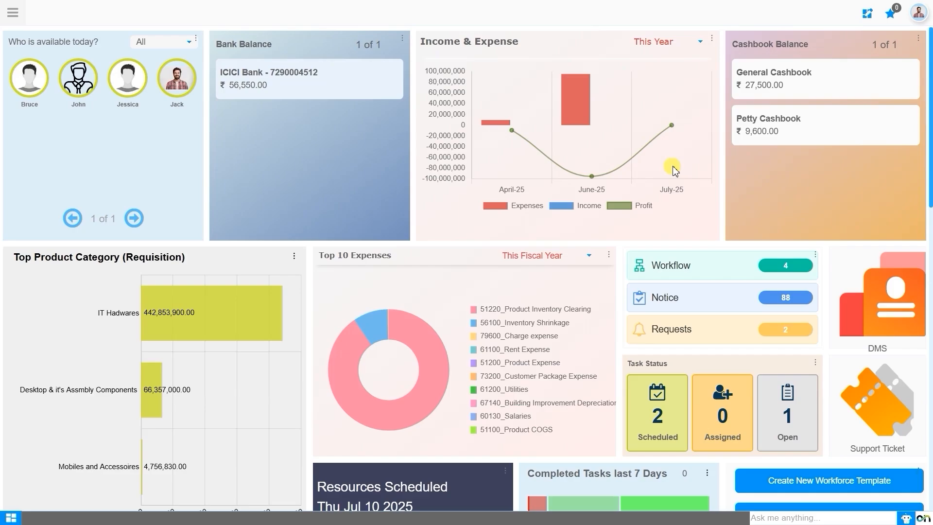
pyautogui.click(13, 12)
pyautogui.write('sales q')
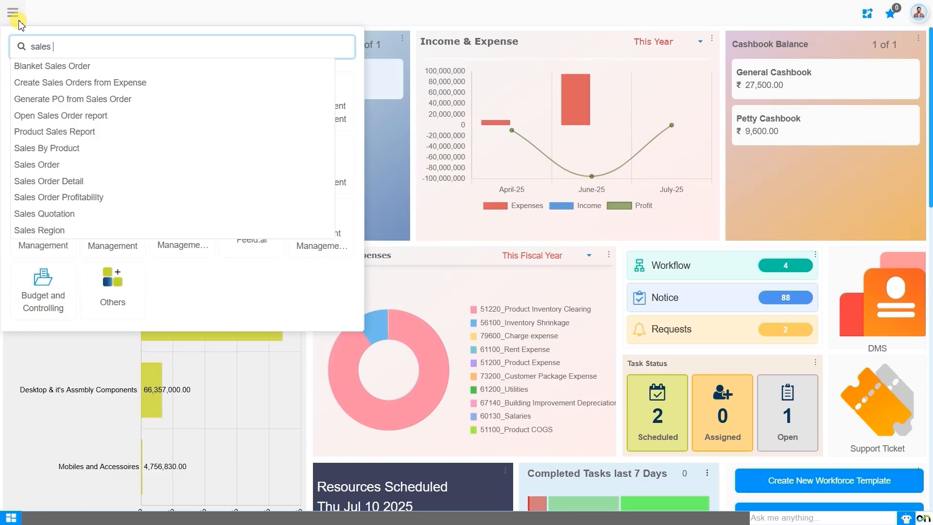
pyautogui.press('BackSpace')
pyautogui.press('BackSpace')
pyautogui.press('BackSpace')
pyautogui.press('BackSpace')
pyautogui.press('BackSpace')
pyautogui.press('BackSpace')
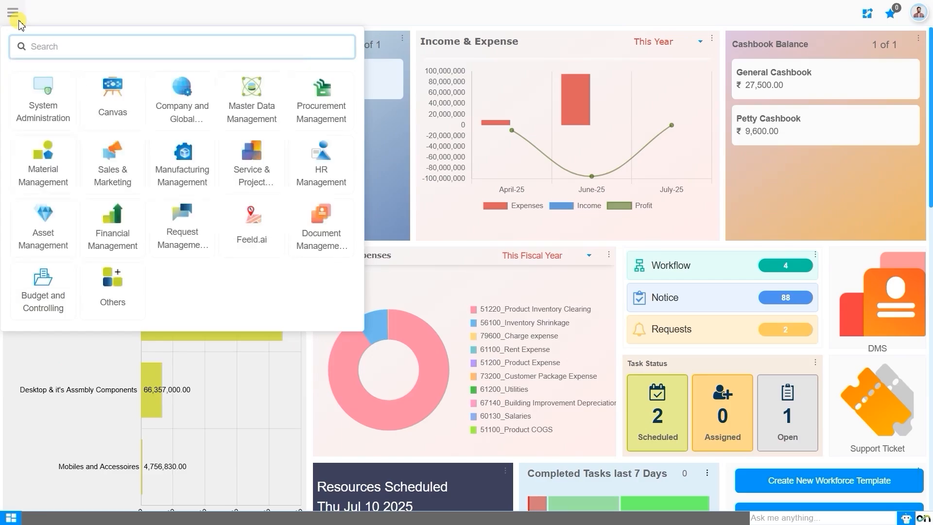
# Open the Sales Quotation window under Sales Management in the Sales & Marketing module.
pyautogui.click(121, 179)
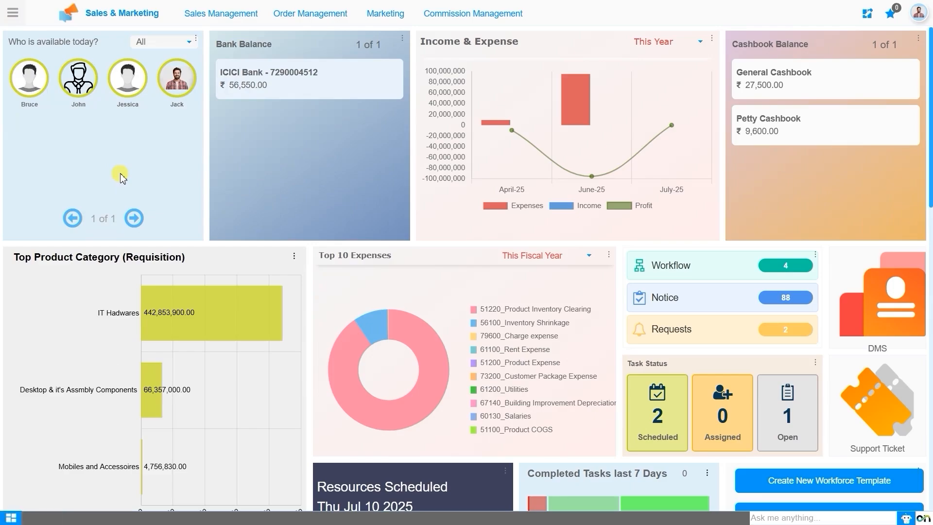
pyautogui.click(233, 24)
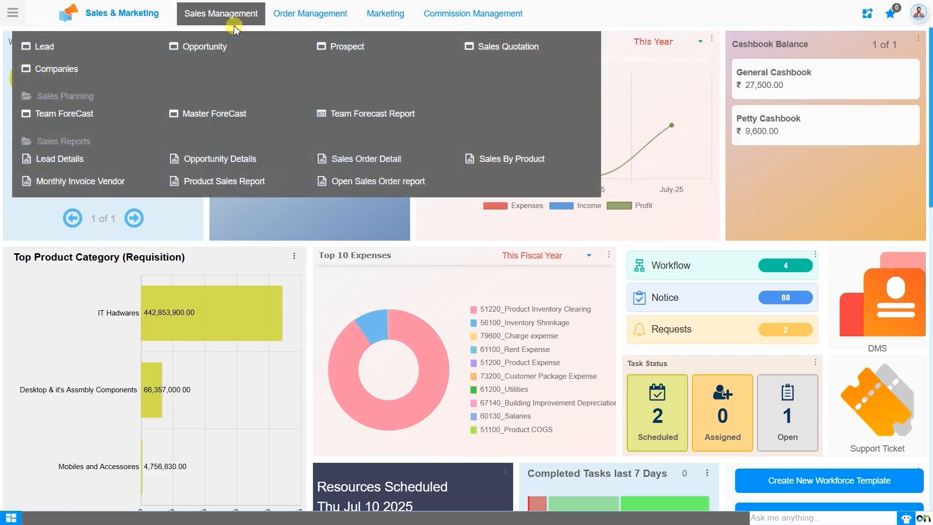
pyautogui.click(520, 55)
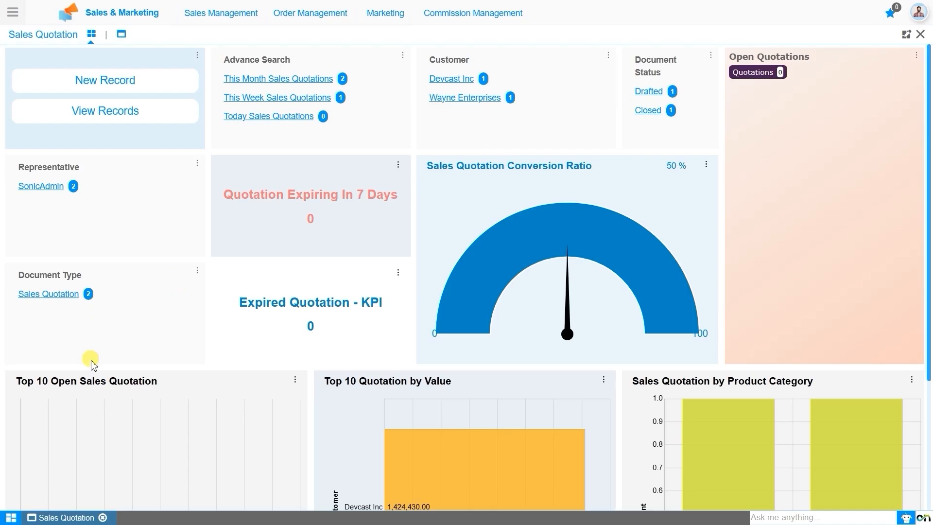
# Review the Sales Quotation dashboard charts for top open quotations, quotations by value and quotations by product category.
pyautogui.scroll(-3, 94, 365)
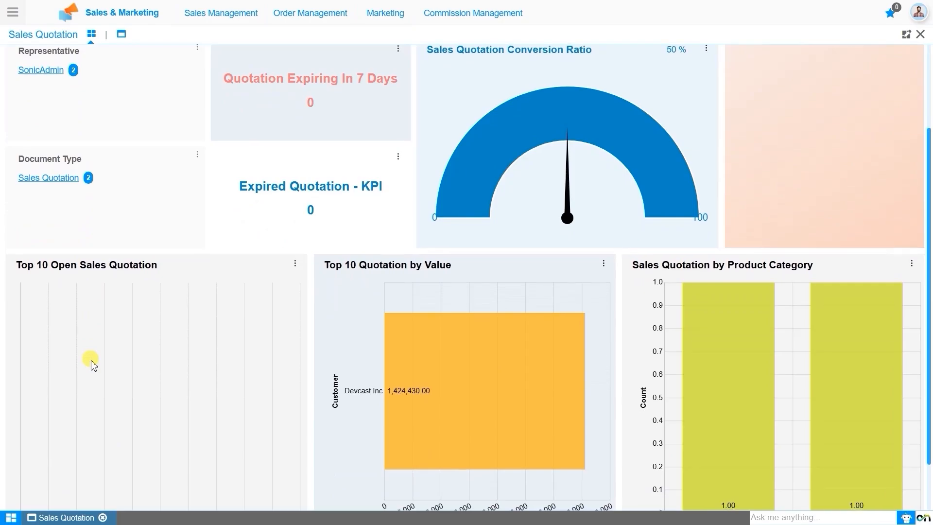
pyautogui.scroll(-2, 93, 364)
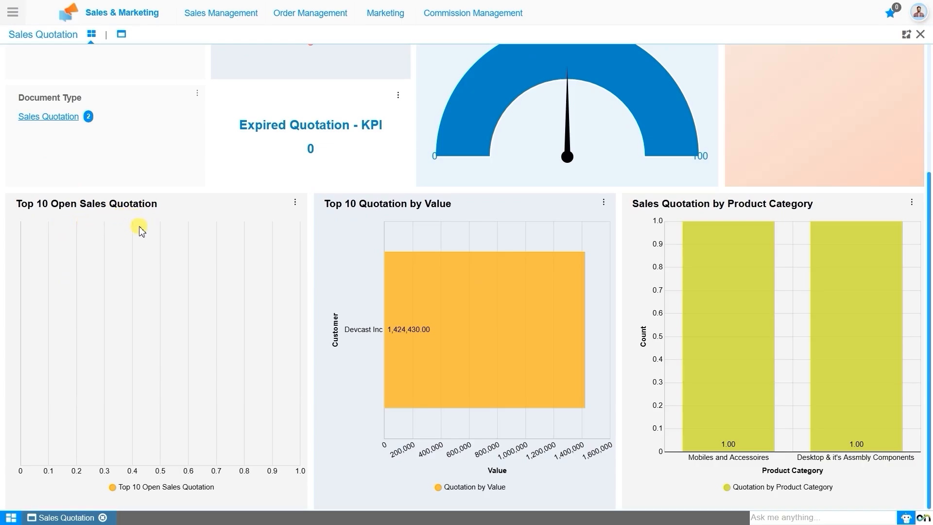
pyautogui.scroll(1, 141, 231)
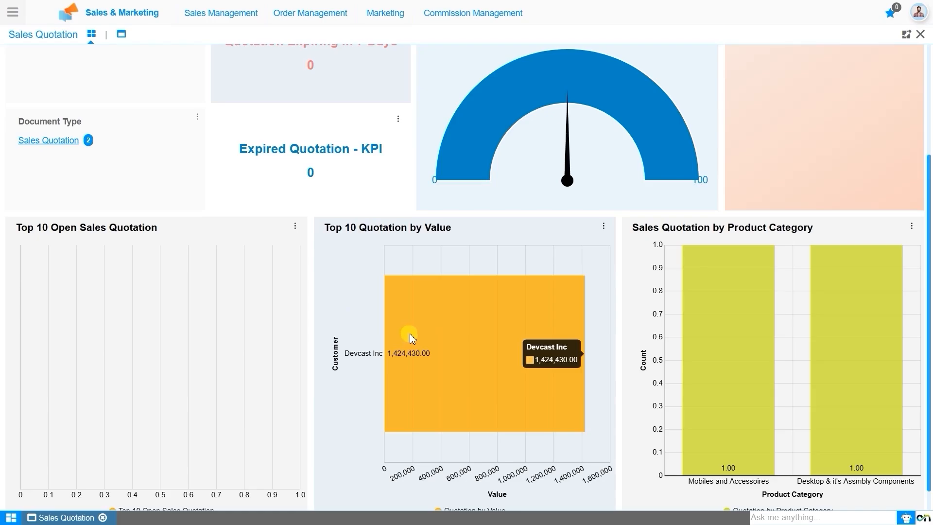
pyautogui.moveTo(700, 390)
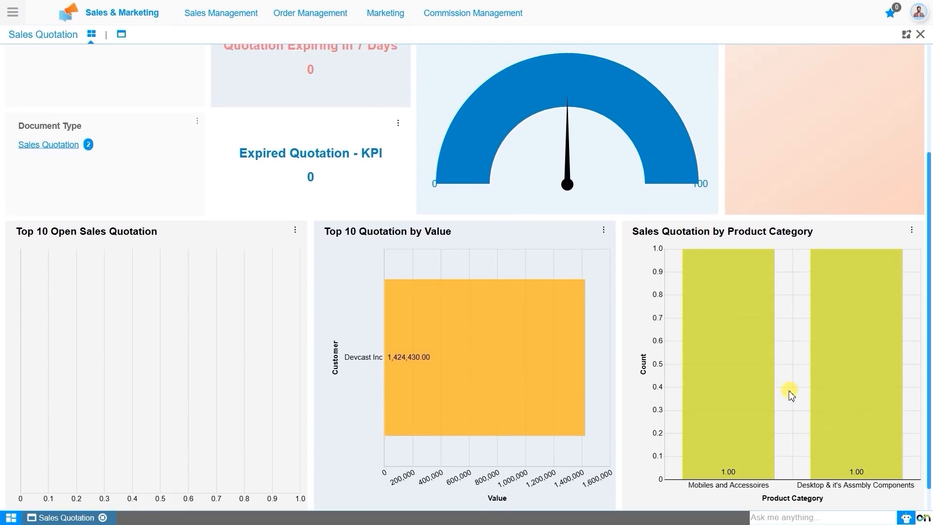
pyautogui.moveTo(732, 430)
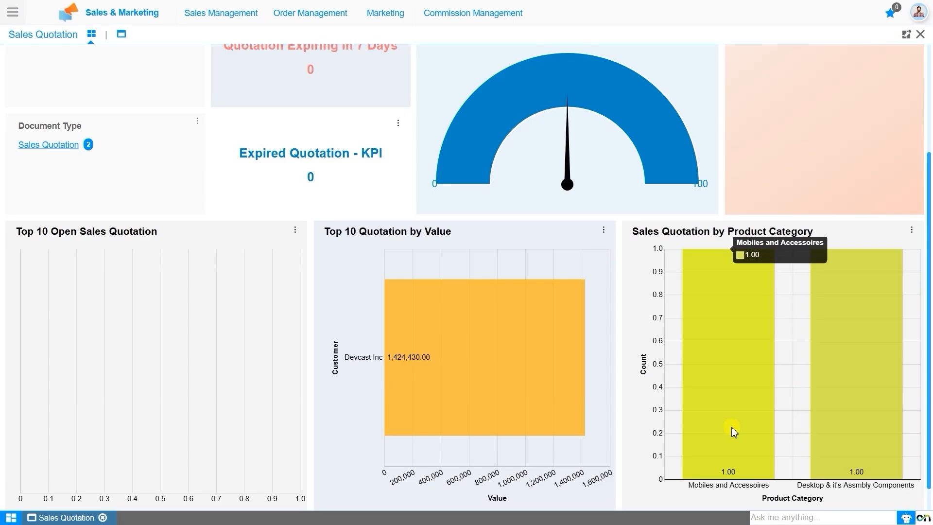
pyautogui.moveTo(846, 445)
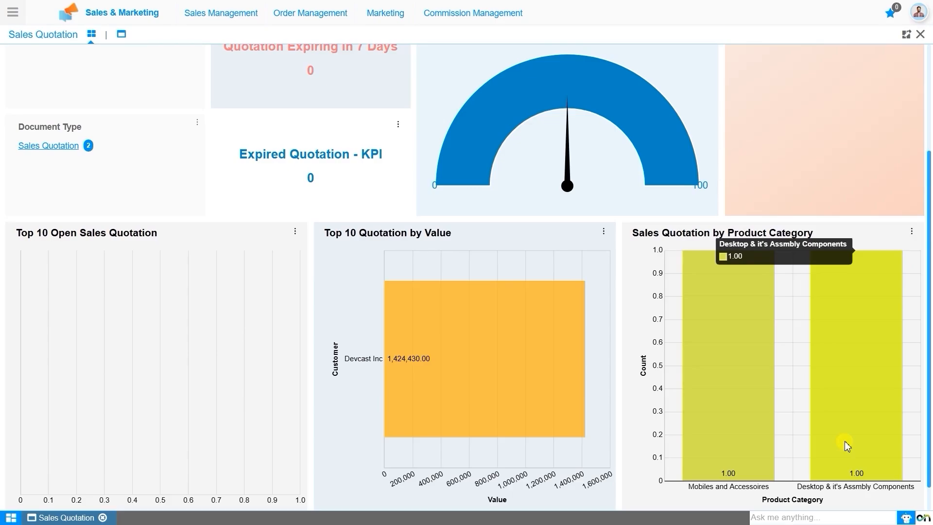
pyautogui.scroll(3, 846, 443)
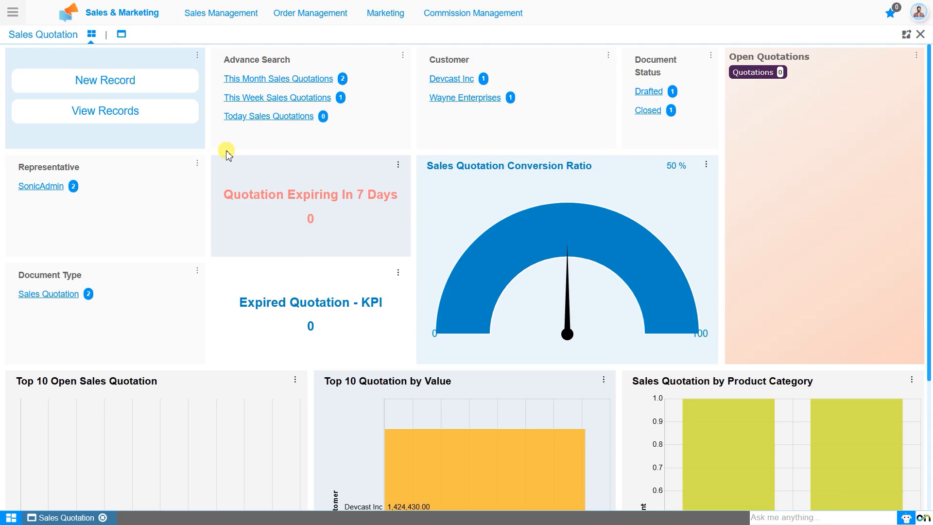
# Create a new sales quotation record and set Quotation Valid Till to 15-07-2025.
pyautogui.click(132, 94)
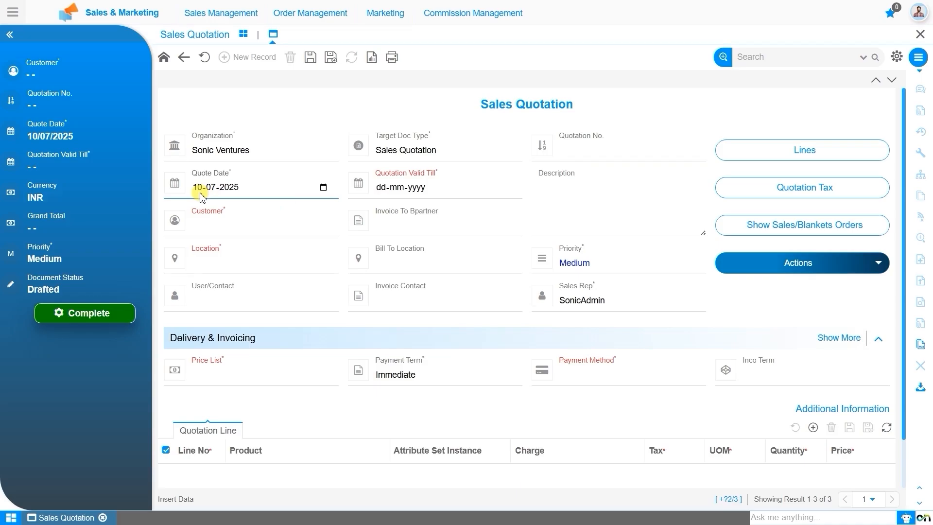
pyautogui.click(380, 193)
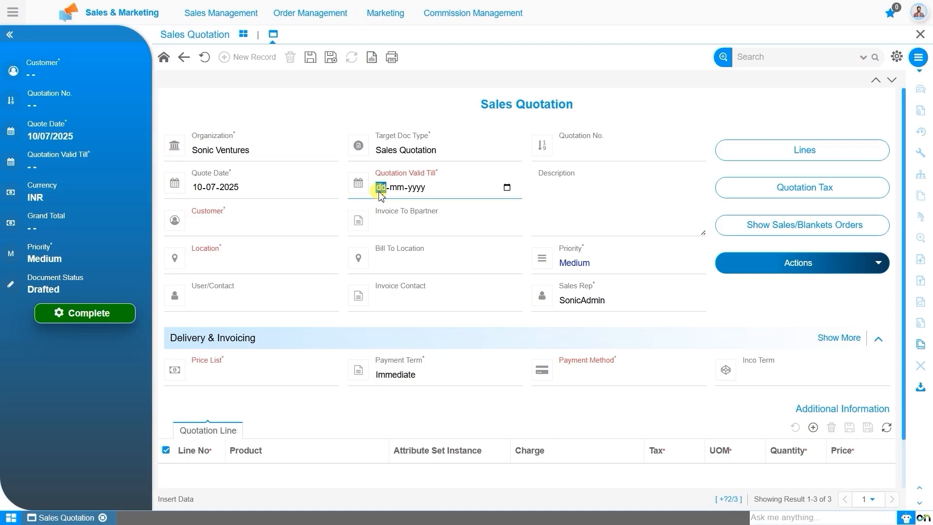
pyautogui.write('15-07-00')
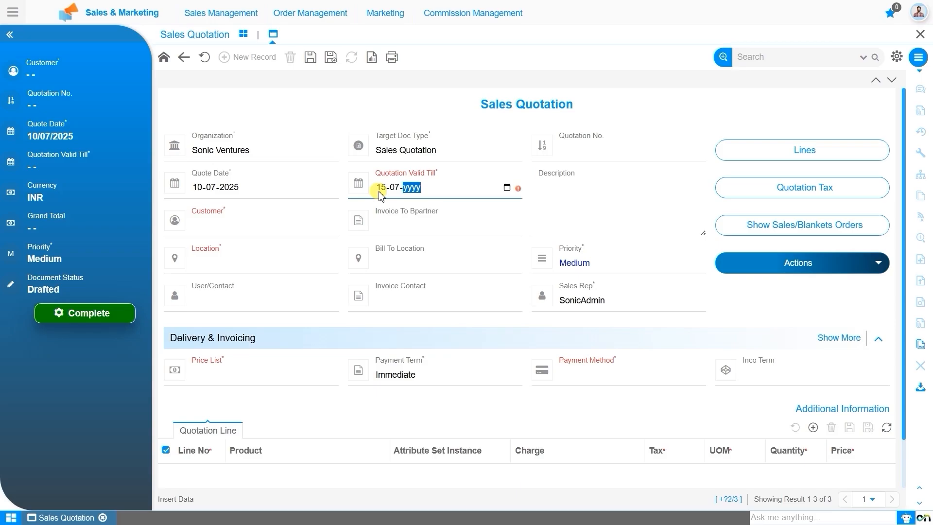
pyautogui.write('2025')
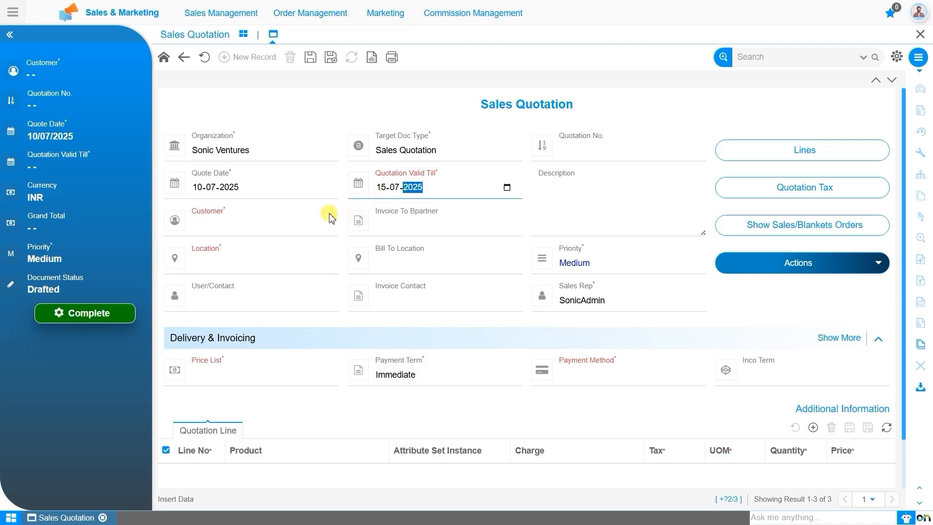
# Set the quotation's customer to Devcast Inc and save the record.
pyautogui.click(270, 217)
pyautogui.write('dev')
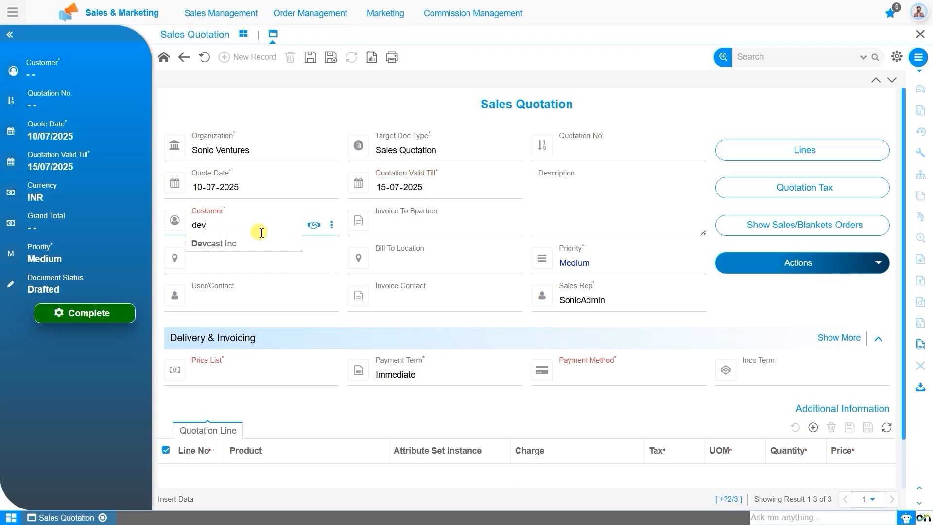
pyautogui.click(268, 244)
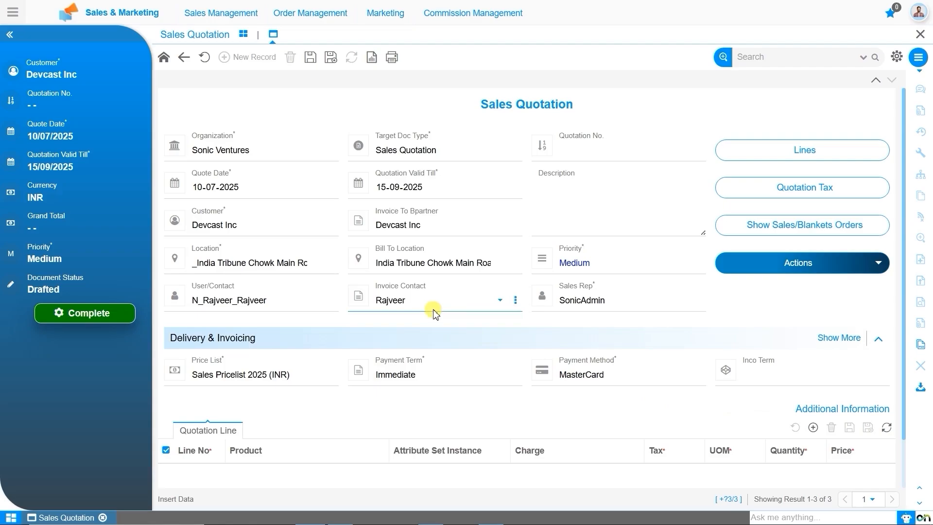
pyautogui.click(310, 59)
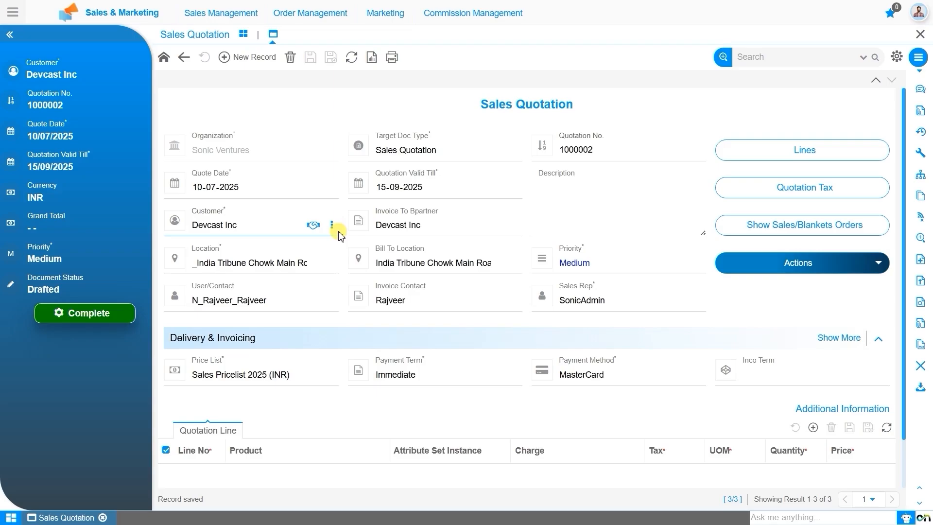
# Review the Additional Conditions in Devcast Inc's Customer Master record, including Allow Blanket SO, and return to the sales quotation.
pyautogui.click(332, 226)
pyautogui.click(340, 252)
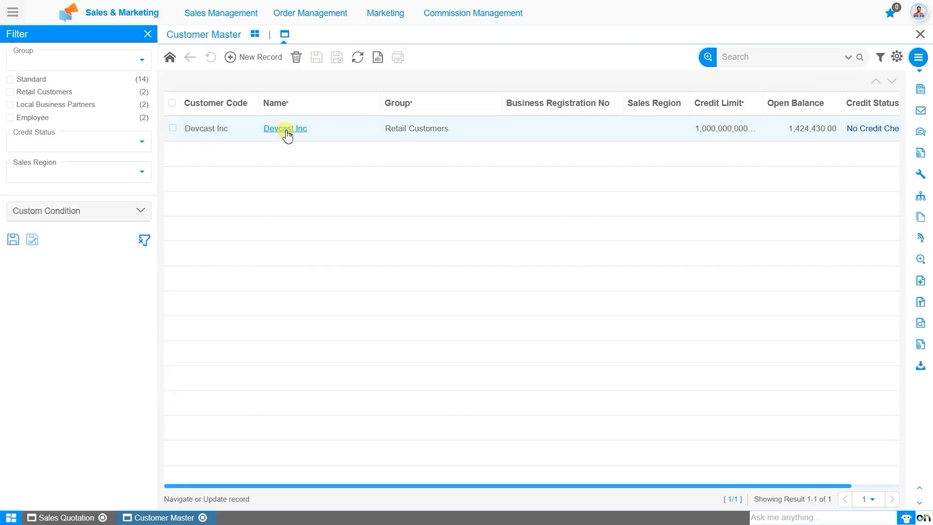
pyautogui.click(286, 130)
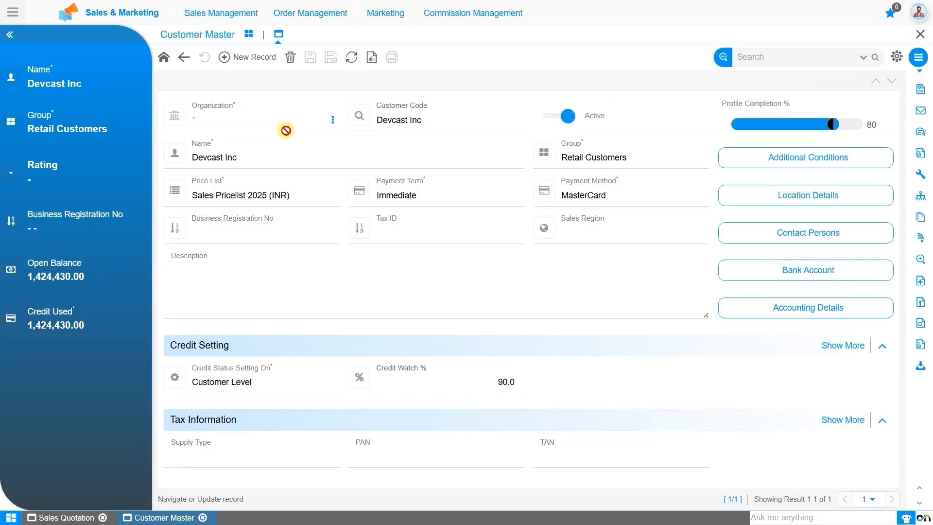
pyautogui.click(826, 170)
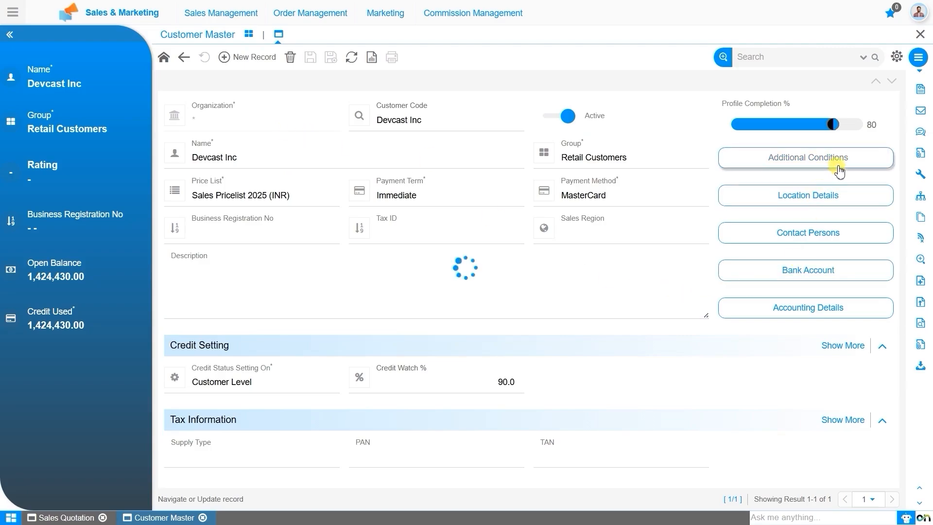
pyautogui.scroll(-1, 838, 169)
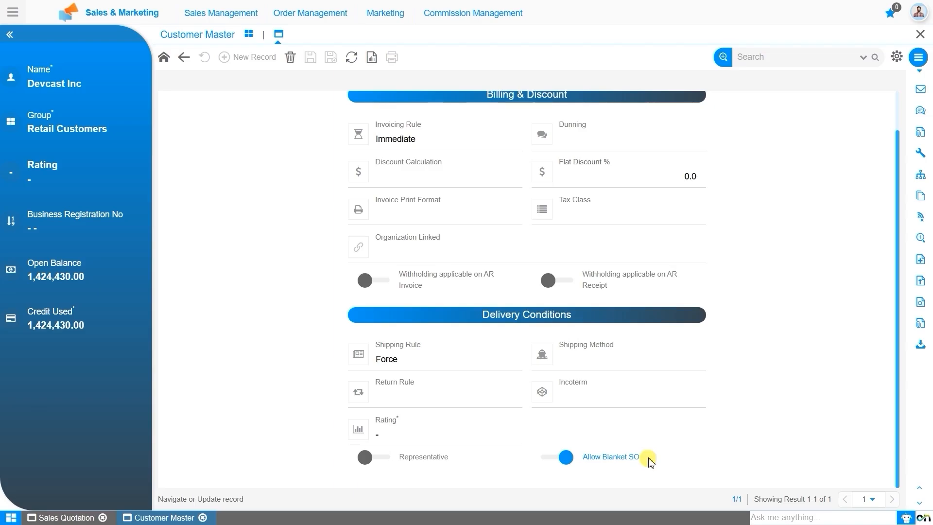
pyautogui.scroll(1, 650, 461)
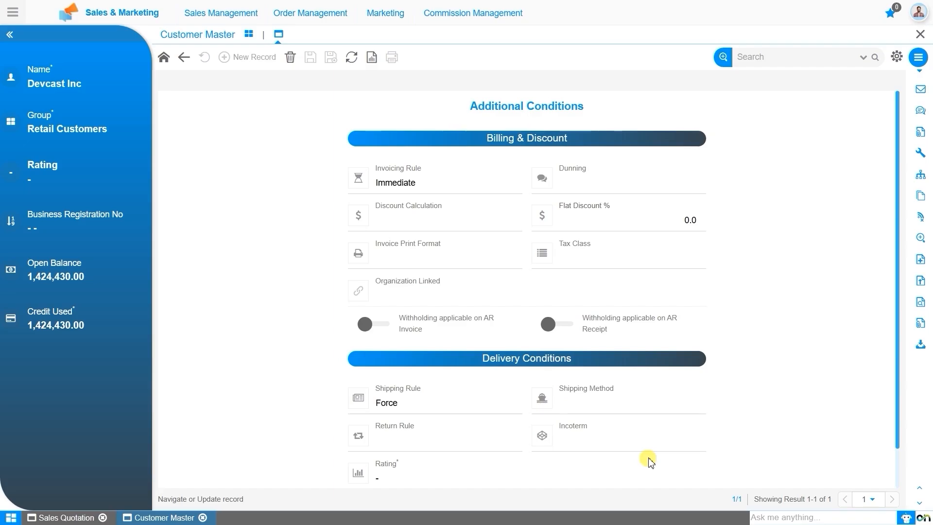
pyautogui.click(73, 518)
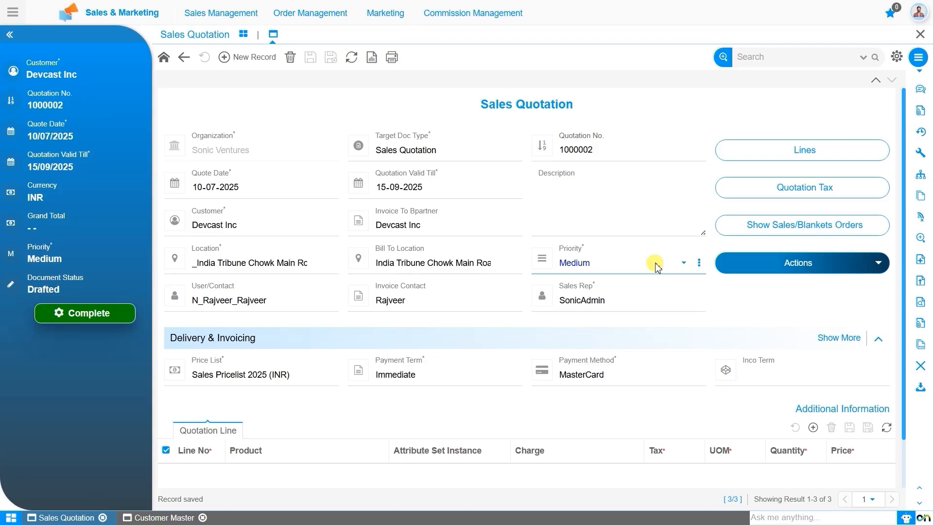
# Copy the lines into this quotation with Copy From Another Record, choosing the immediately preceding quotation as RefOrder.
pyautogui.click(820, 275)
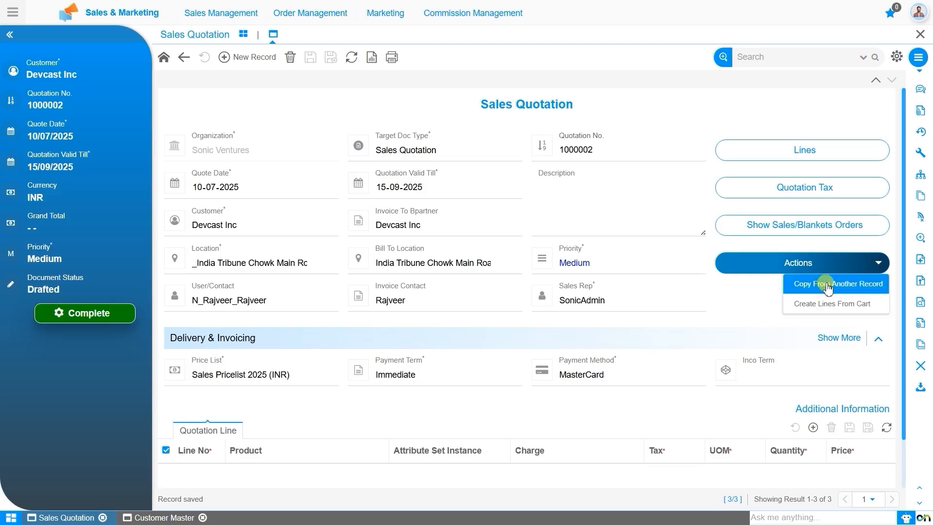
pyautogui.click(828, 287)
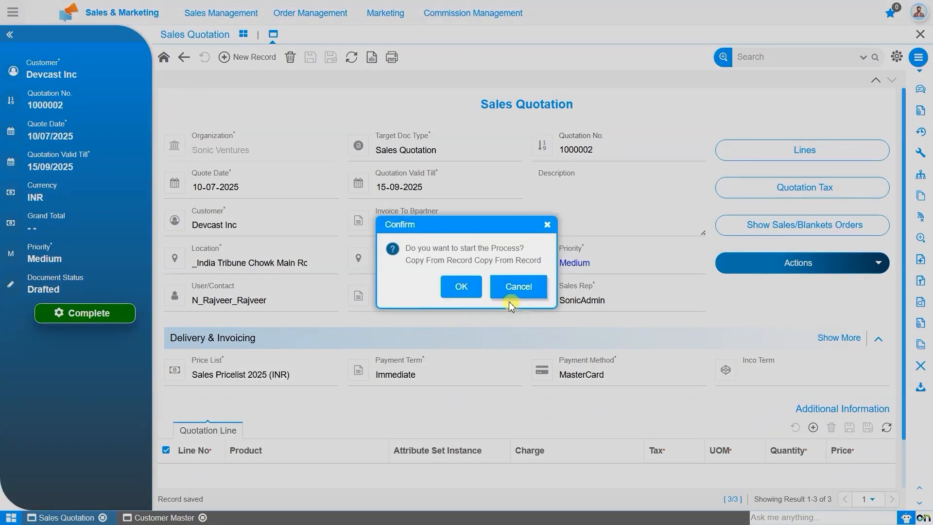
pyautogui.click(448, 292)
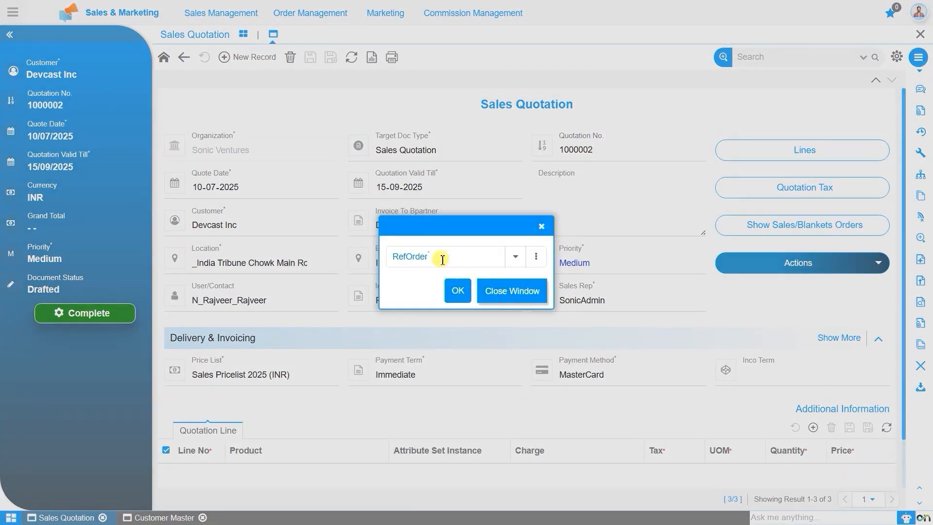
pyautogui.click(443, 260)
pyautogui.write('100000')
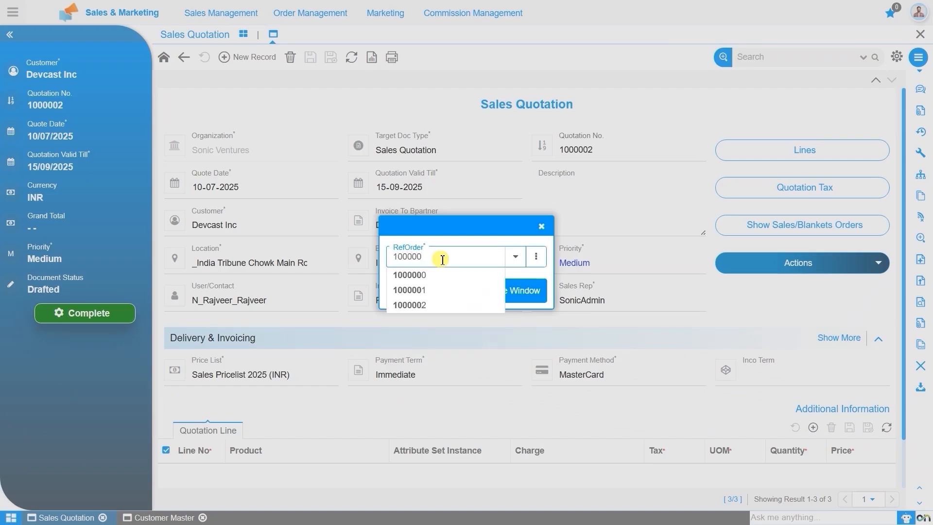
pyautogui.click(449, 292)
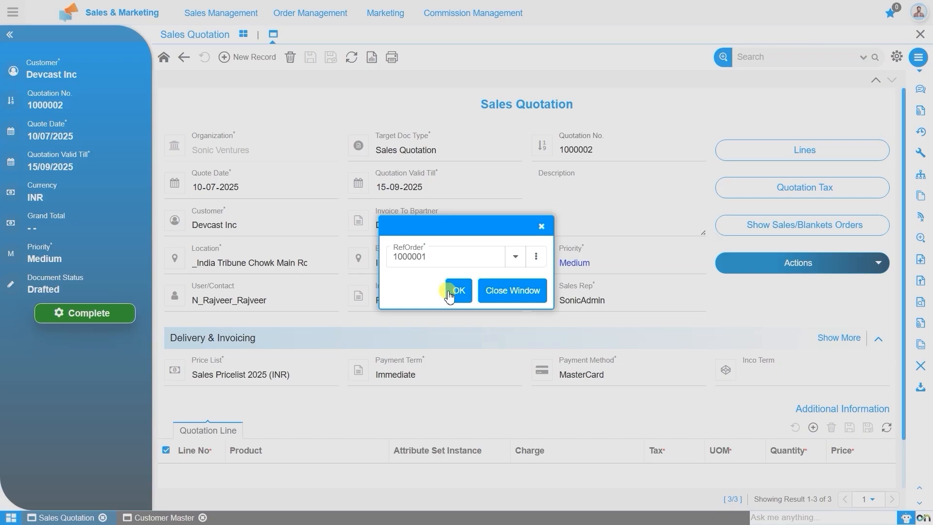
pyautogui.click(451, 295)
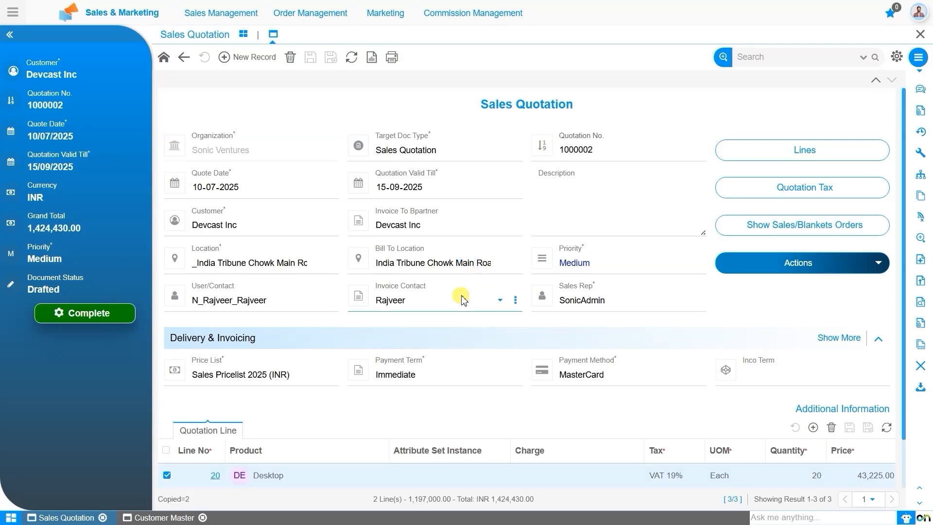
# Set the Desktop quotation line's quantity to 60 and price to 45,500, and save the line.
pyautogui.scroll(-1, 463, 299)
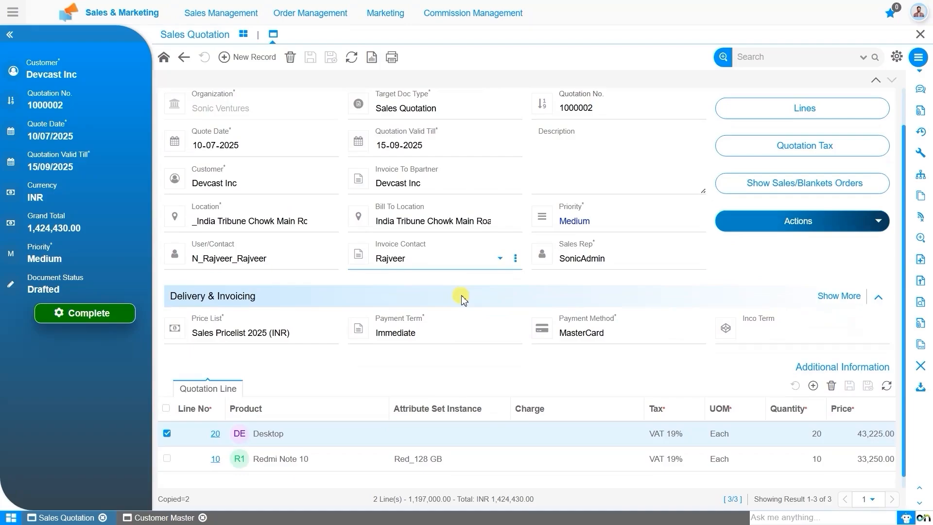
pyautogui.scroll(-1, 463, 301)
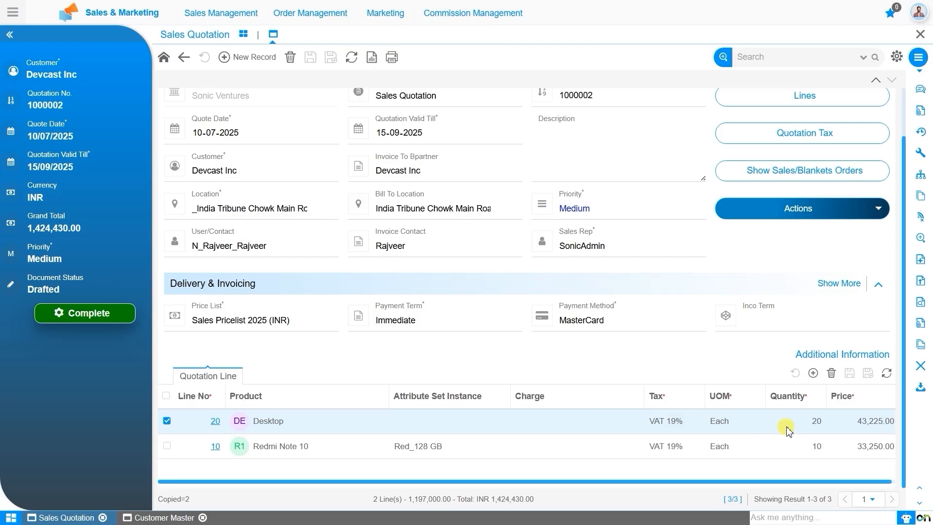
pyautogui.scroll(2, 788, 431)
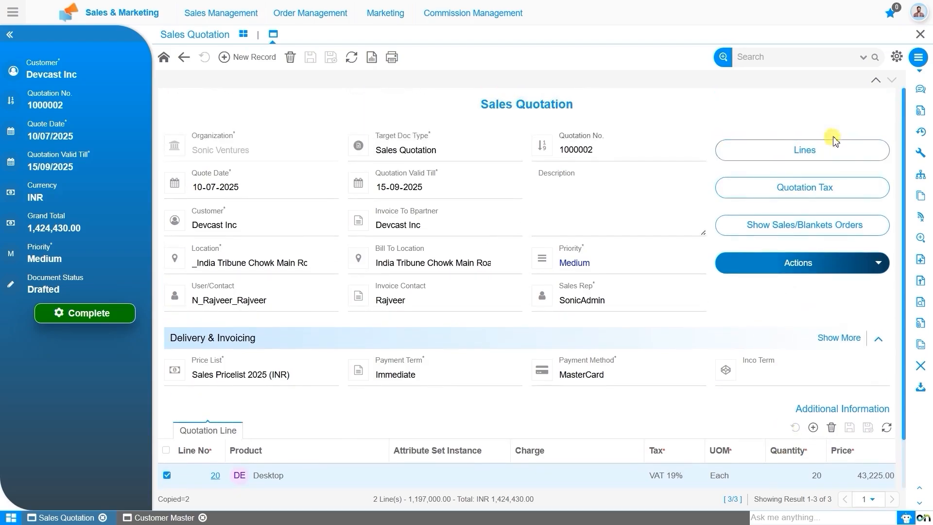
pyautogui.click(833, 152)
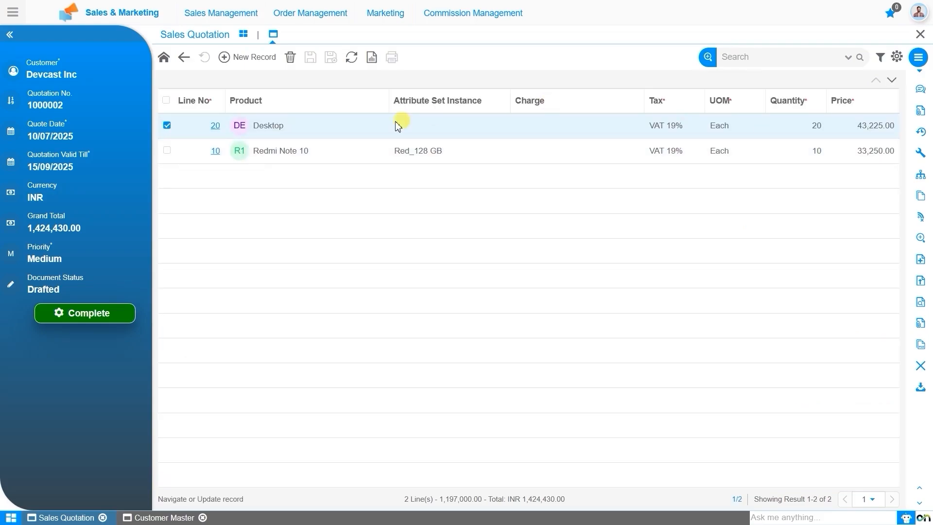
pyautogui.click(215, 126)
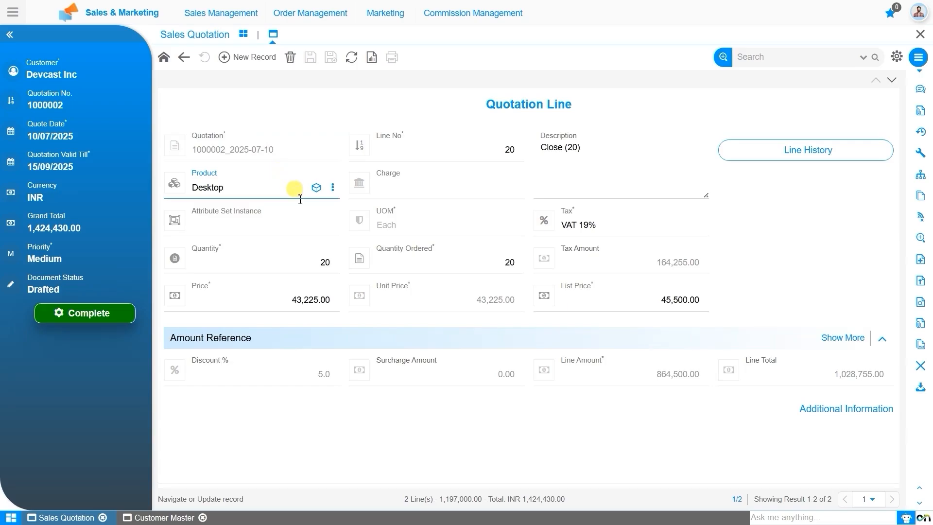
pyautogui.click(320, 262)
pyautogui.write('60')
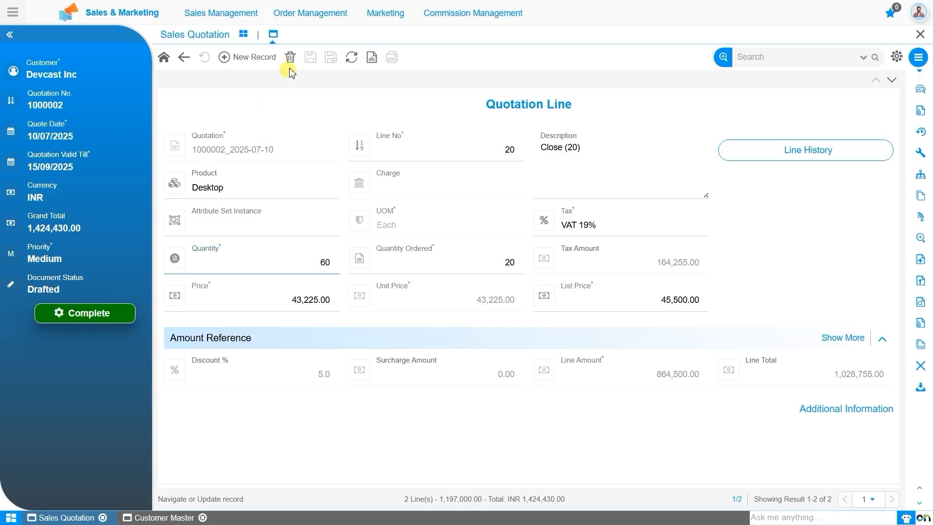
pyautogui.click(302, 304)
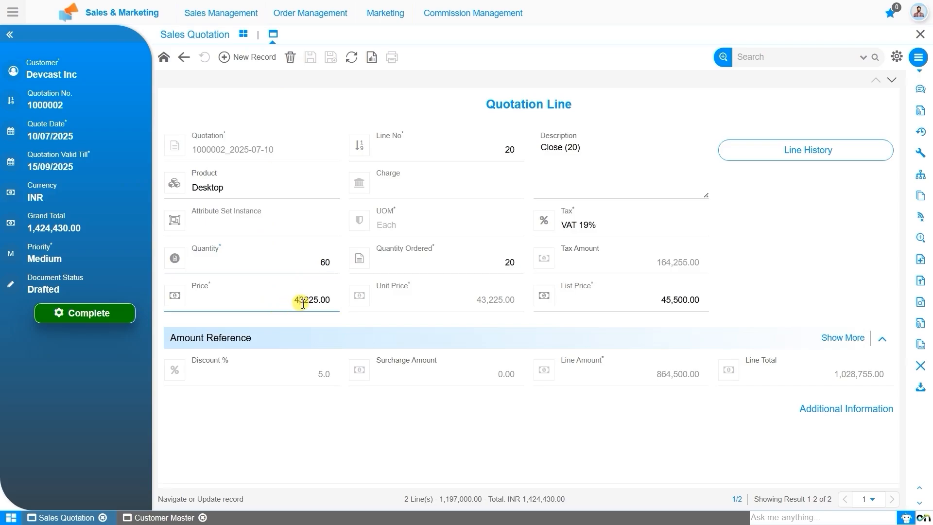
pyautogui.write('5500')
pyautogui.press('Delete')
pyautogui.press('Delete')
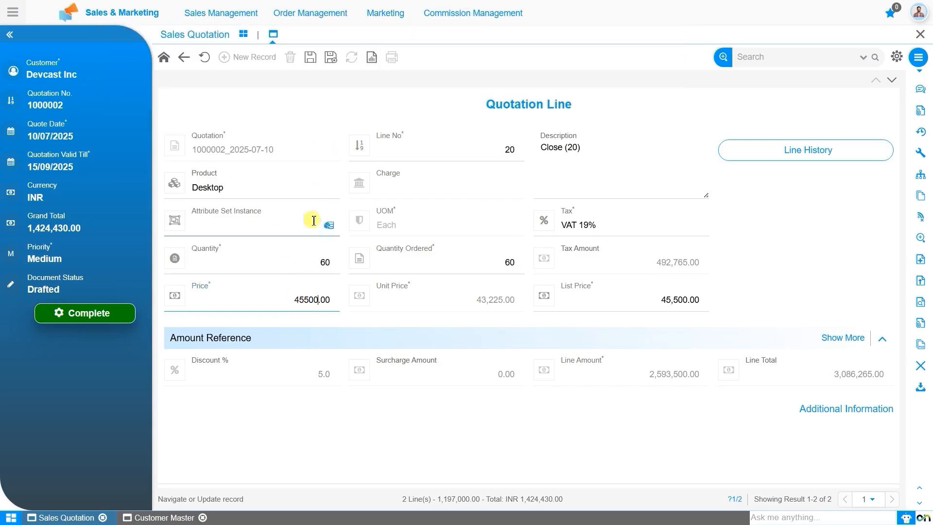
pyautogui.click(311, 58)
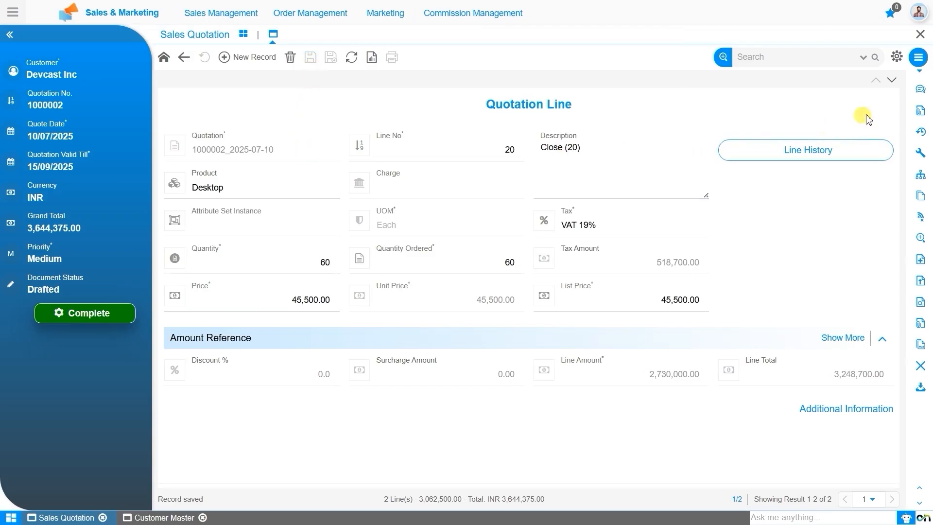
# Set the Redmi Note 10 quotation line's quantity to 30 and price to 35,000, and save the line.
pyautogui.click(894, 87)
pyautogui.doubleClick(323, 260)
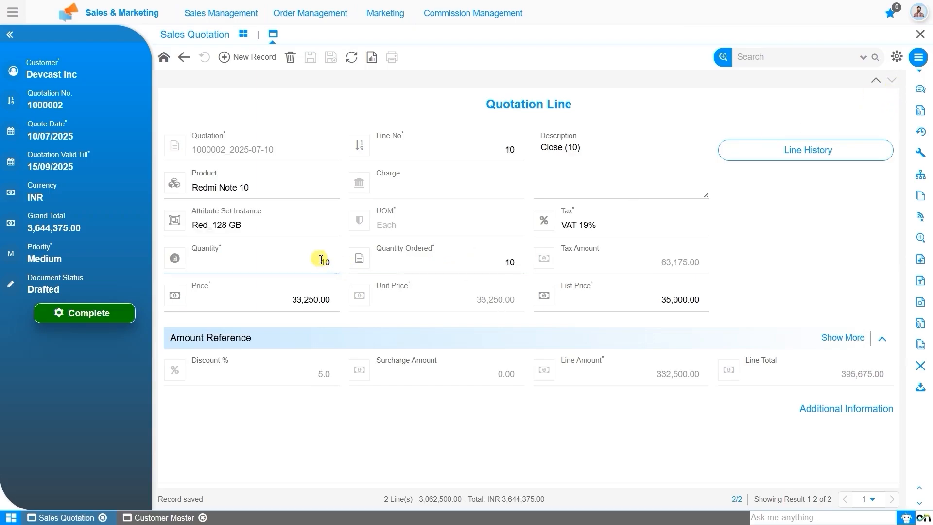
pyautogui.write('30')
pyautogui.click(302, 300)
pyautogui.doubleClick(303, 301)
pyautogui.write('35000')
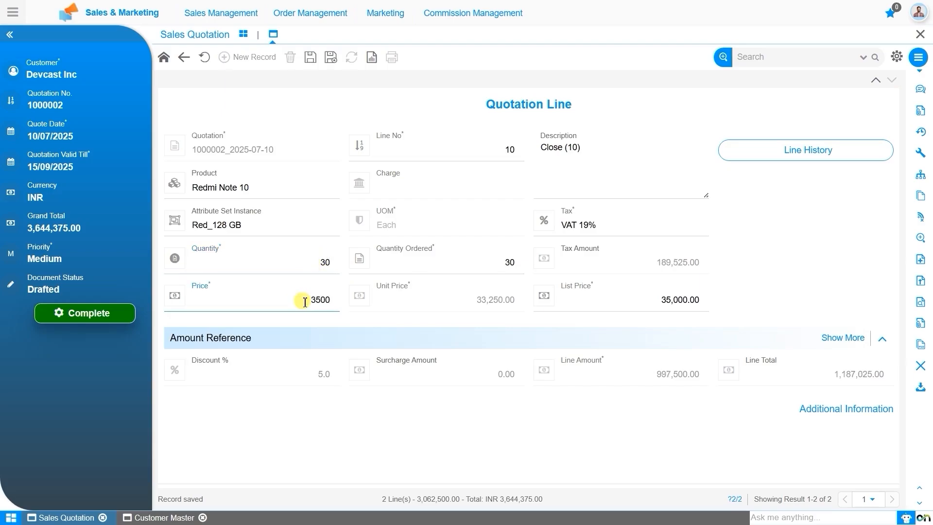
pyautogui.click(309, 58)
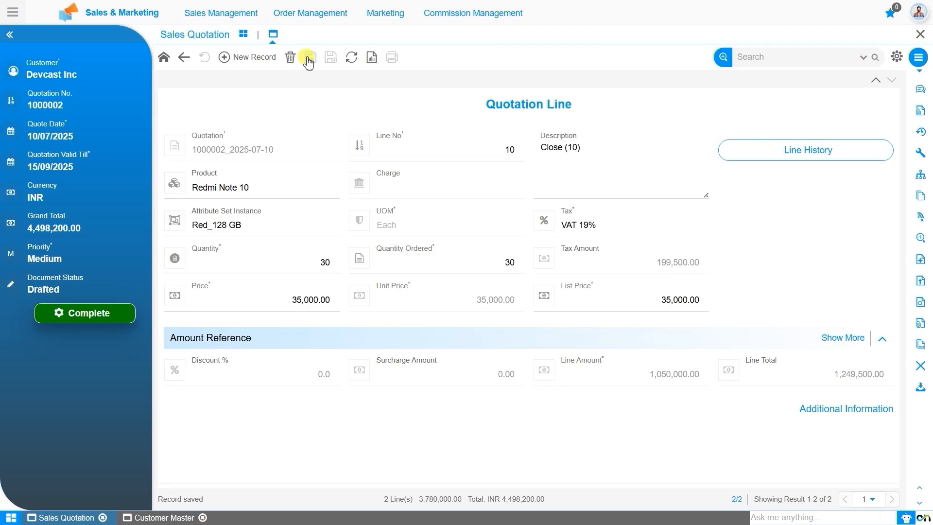
# Return to the quotation header and process the document with the Complete document action.
pyautogui.click(258, 306)
pyautogui.click(161, 60)
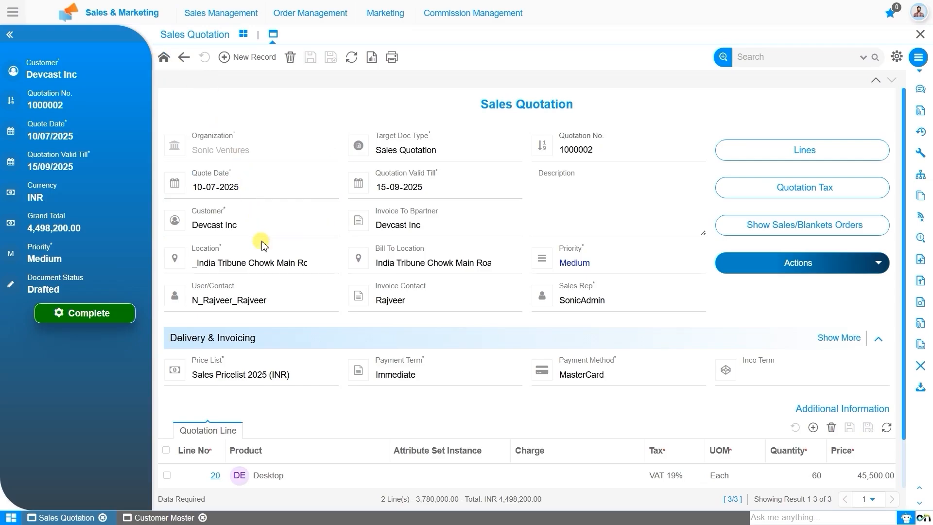
pyautogui.scroll(-2, 262, 241)
pyautogui.scroll(2, 262, 242)
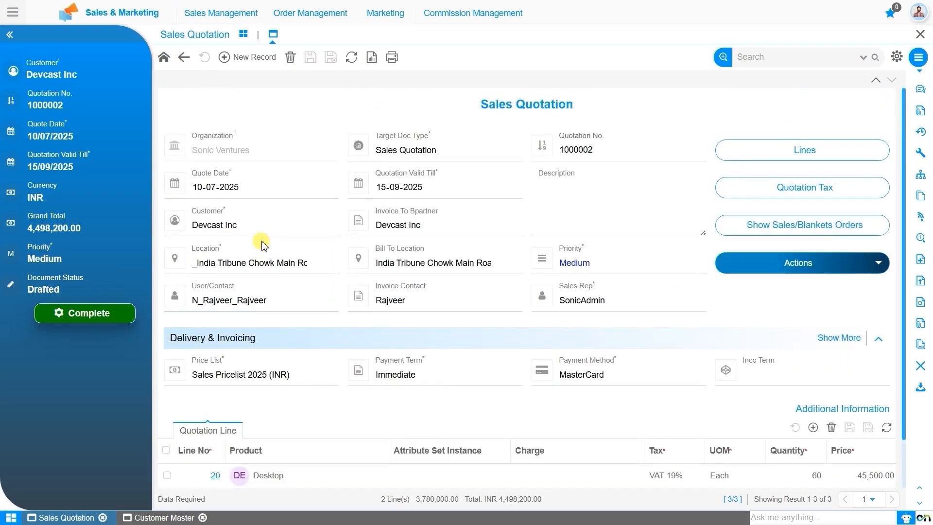
pyautogui.click(82, 320)
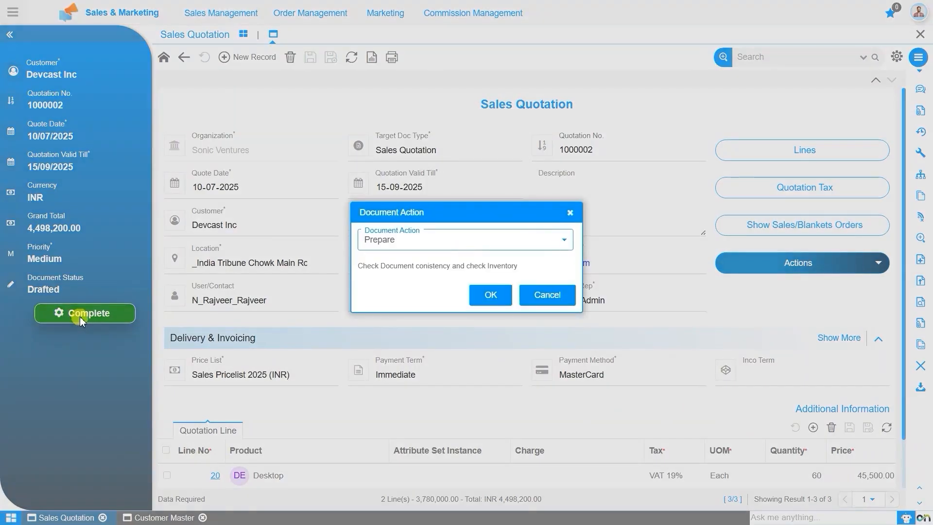
pyautogui.click(439, 241)
pyautogui.click(451, 259)
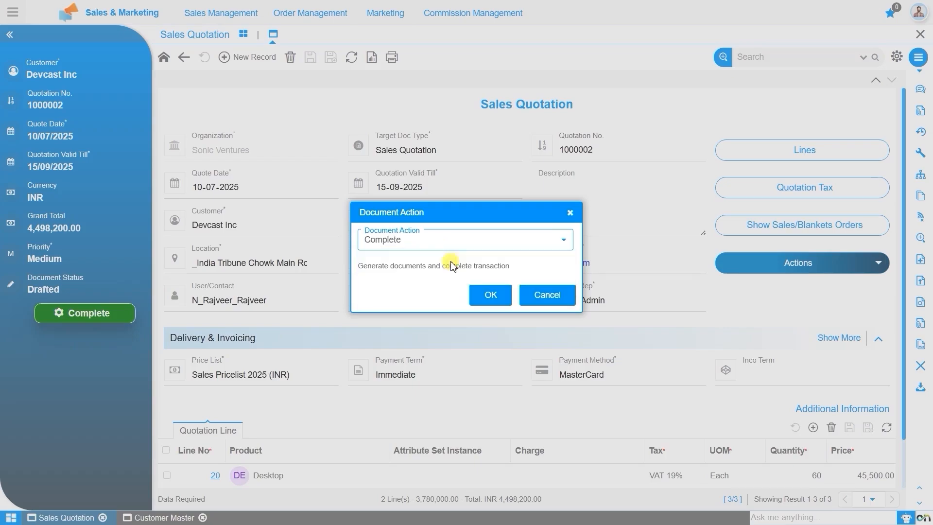
pyautogui.click(489, 296)
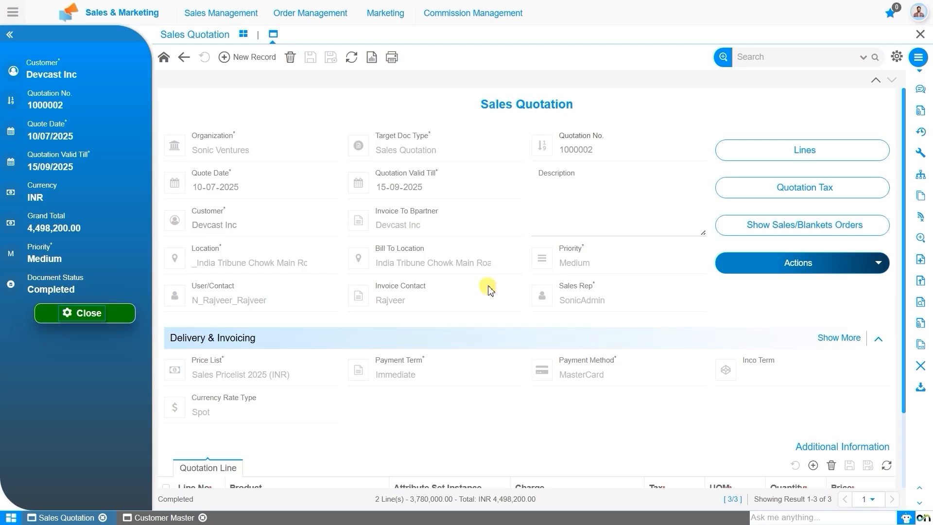
# Review the completed quotation and its lines, and reopen it with the Re-activate document action.
pyautogui.scroll(-2, 489, 256)
pyautogui.scroll(-3, 488, 257)
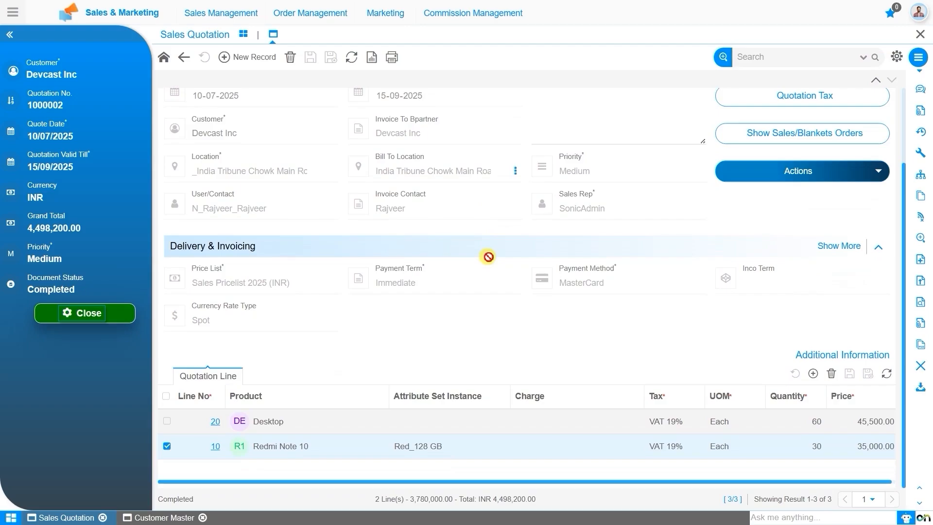
pyautogui.scroll(4, 488, 256)
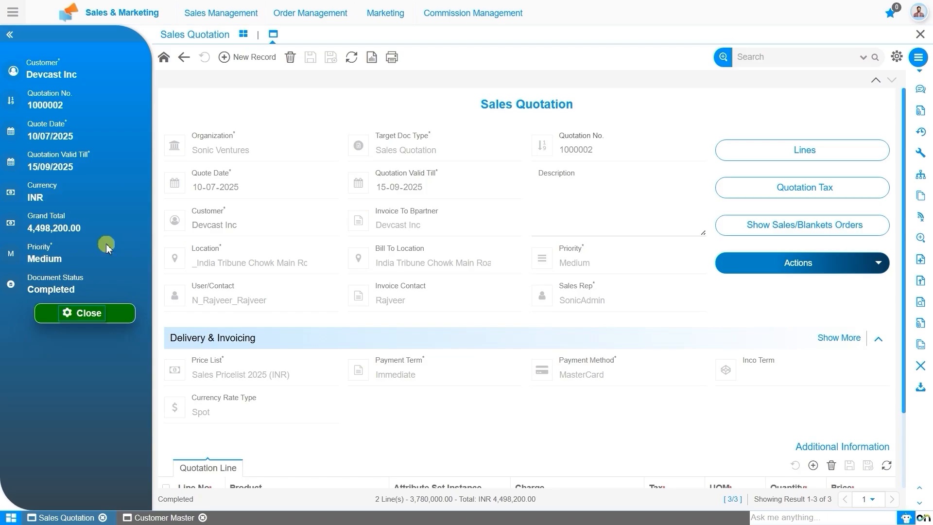
pyautogui.click(96, 314)
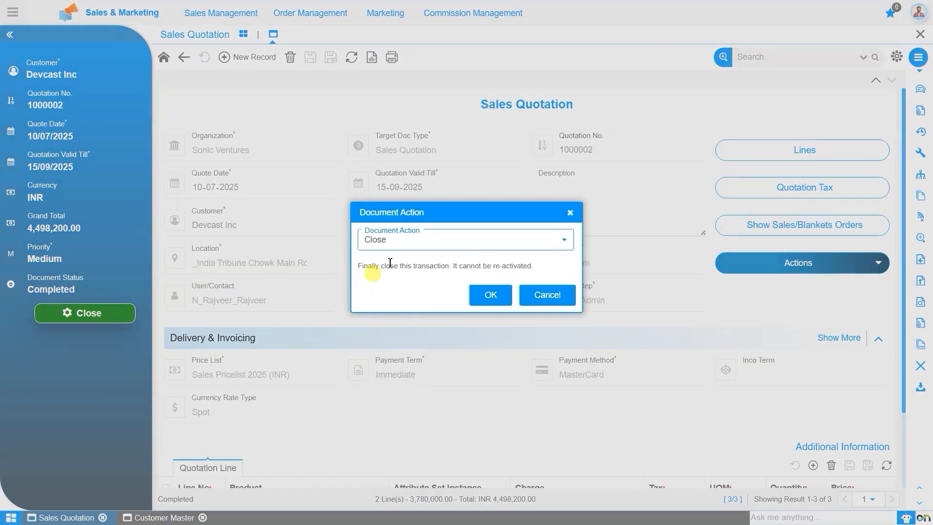
pyautogui.click(428, 248)
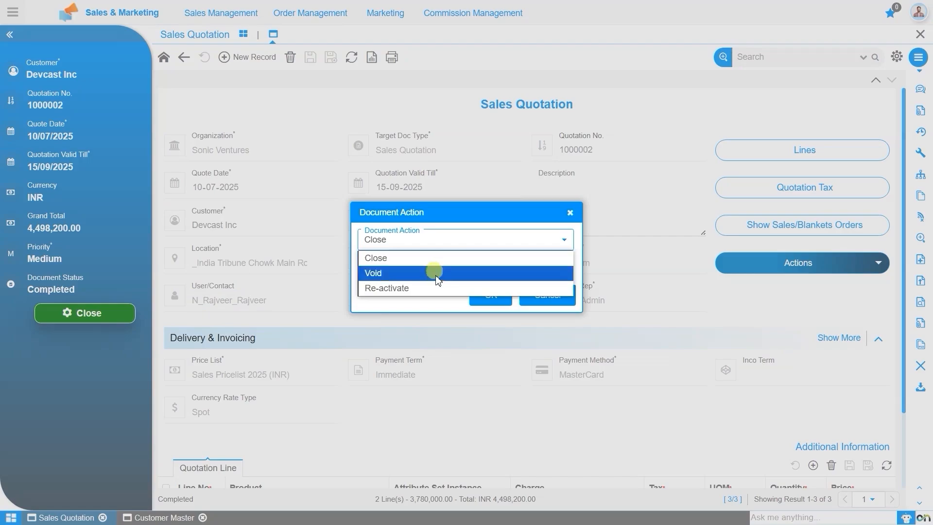
pyautogui.click(443, 291)
pyautogui.click(485, 320)
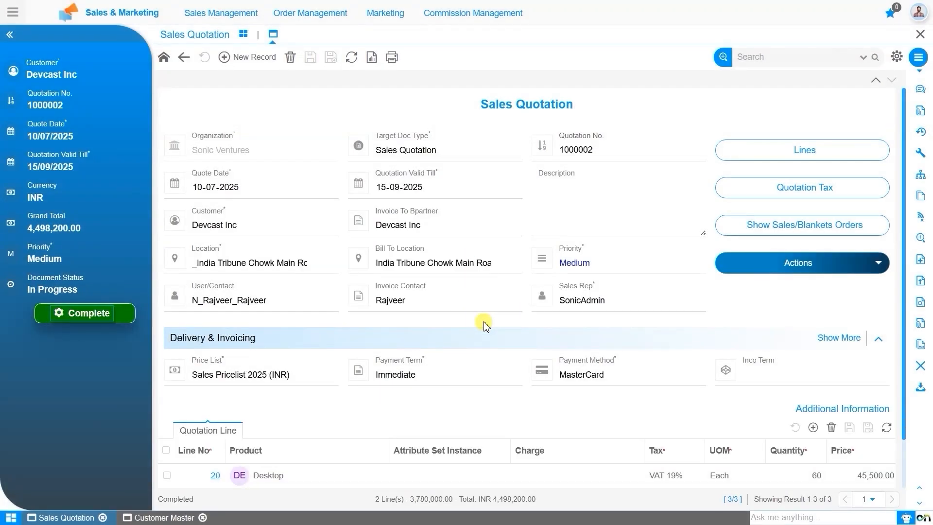
# Set the Redmi Note 10 line's price to 32,725 in the re-activated quotation and save the line.
pyautogui.scroll(-1, 484, 323)
pyautogui.scroll(1, 484, 322)
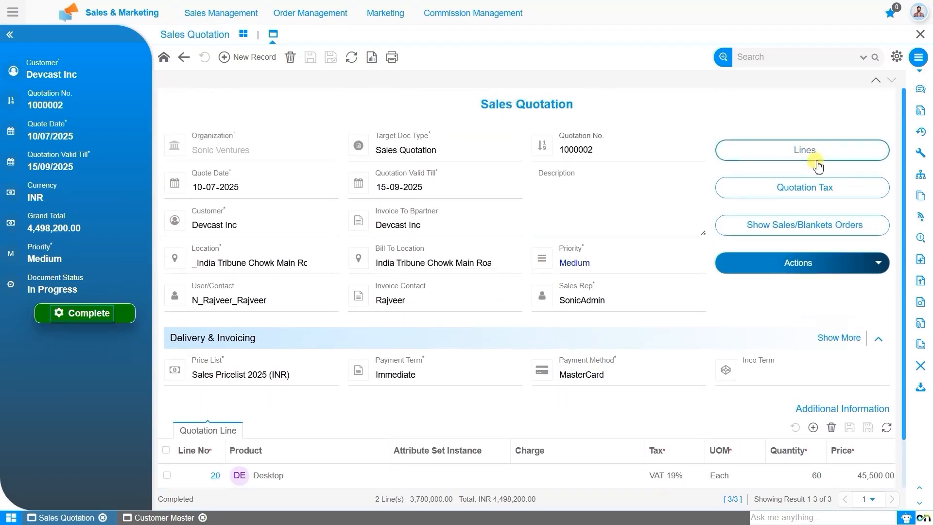
pyautogui.click(826, 150)
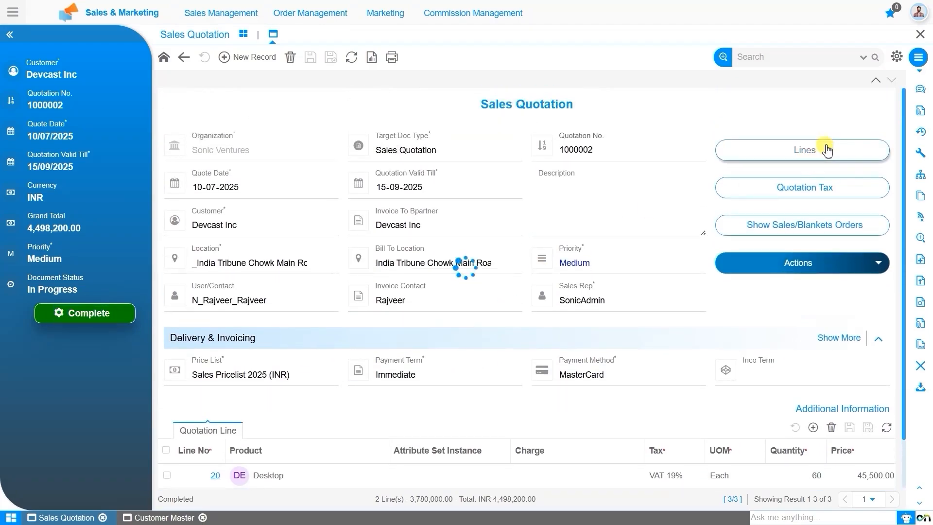
pyautogui.click(214, 152)
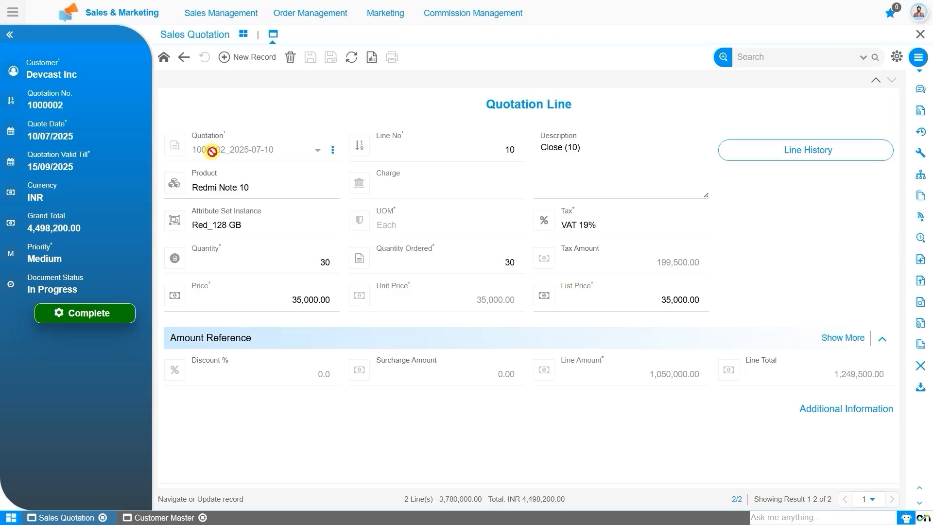
pyautogui.click(288, 306)
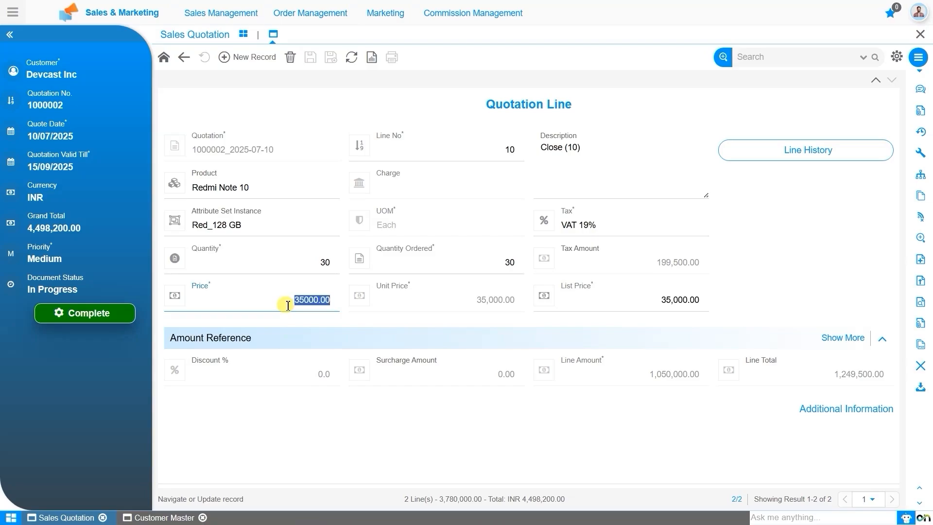
pyautogui.write('32725')
pyautogui.click(496, 455)
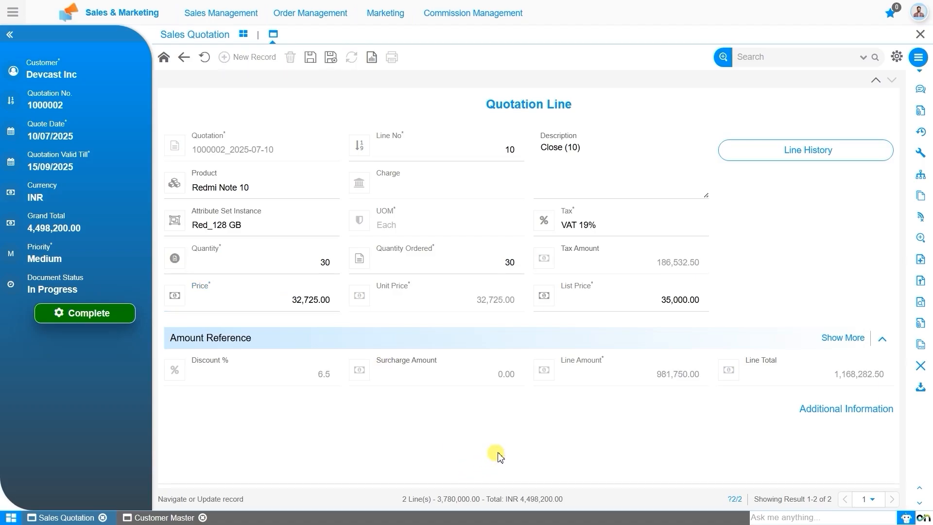
pyautogui.click(313, 58)
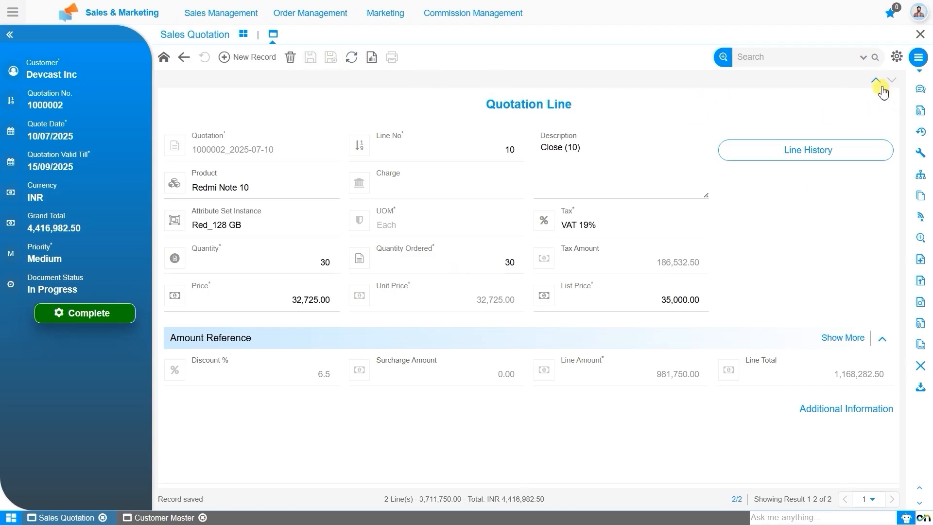
# Set the Desktop line's price to 42,542.50 and save the line.
pyautogui.click(877, 80)
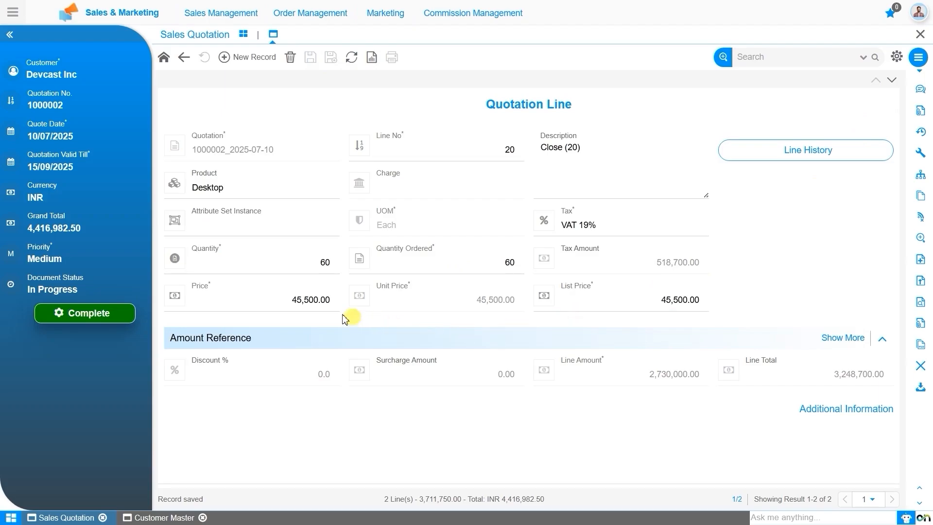
pyautogui.click(310, 302)
pyautogui.write('42542.5')
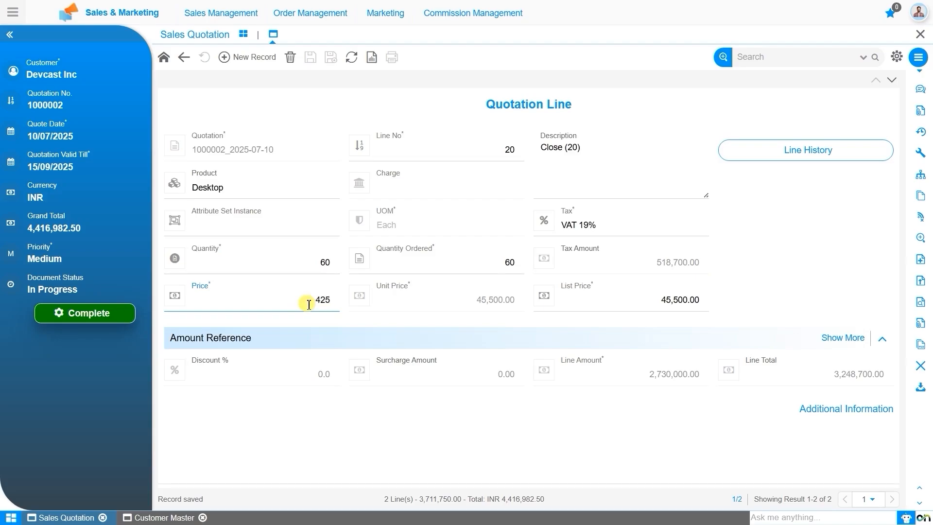
pyautogui.click(314, 58)
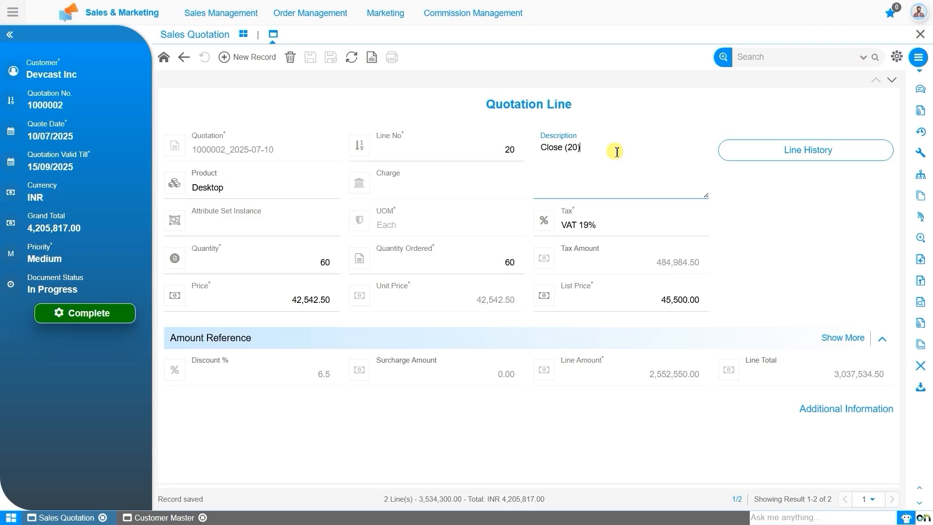
# Clear and save the Description on the Desktop and Redmi Note 10 lines, and check the Redmi Note 10 line's Line History.
pyautogui.moveTo(617, 152); pyautogui.dragTo(546, 150)
pyautogui.press('BackSpace')
pyautogui.click(892, 79)
pyautogui.moveTo(594, 154); pyautogui.dragTo(540, 164)
pyautogui.press('BackSpace')
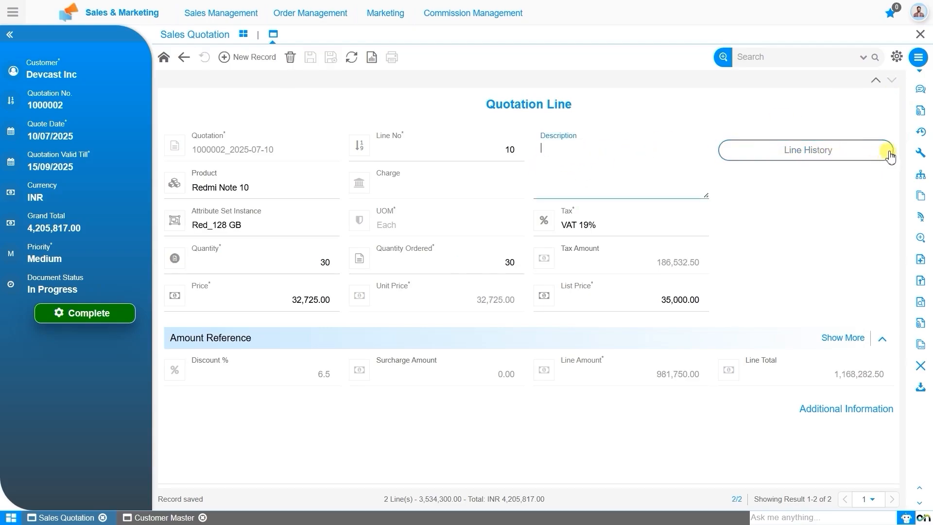
pyautogui.click(310, 59)
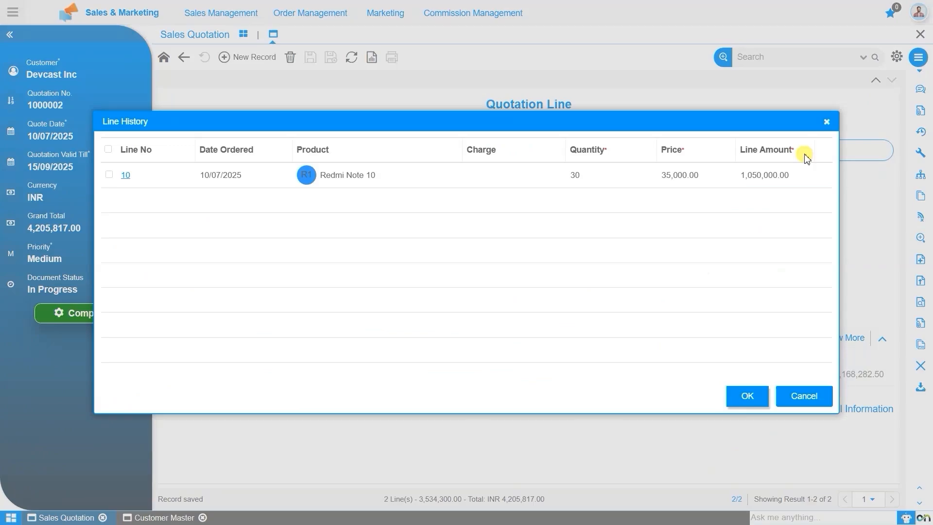
pyautogui.click(827, 123)
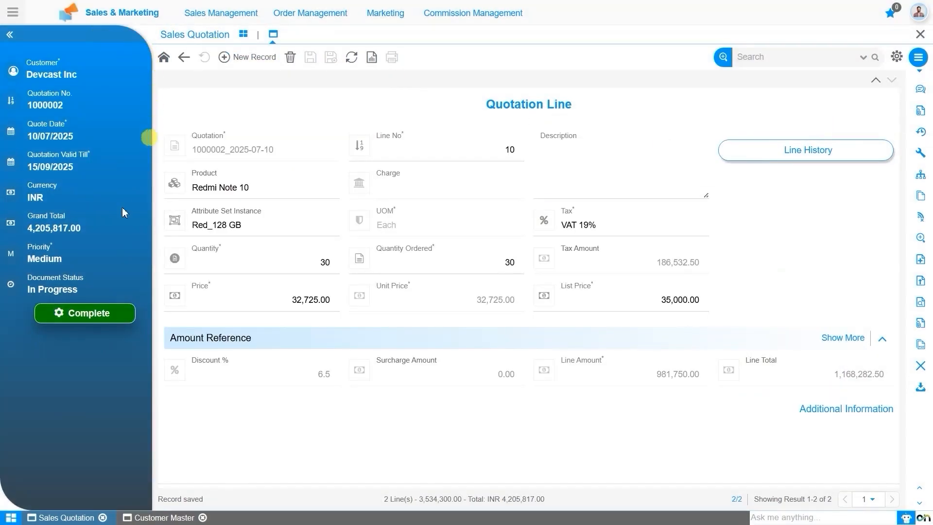
# Complete the revised quotation with the Complete document action and check the Redmi Note 10 line's Line History.
pyautogui.click(92, 315)
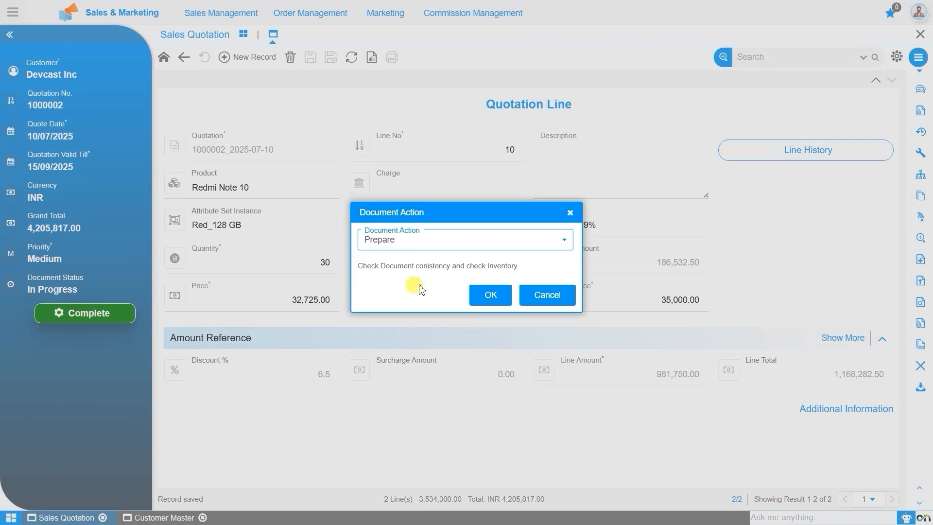
pyautogui.click(420, 248)
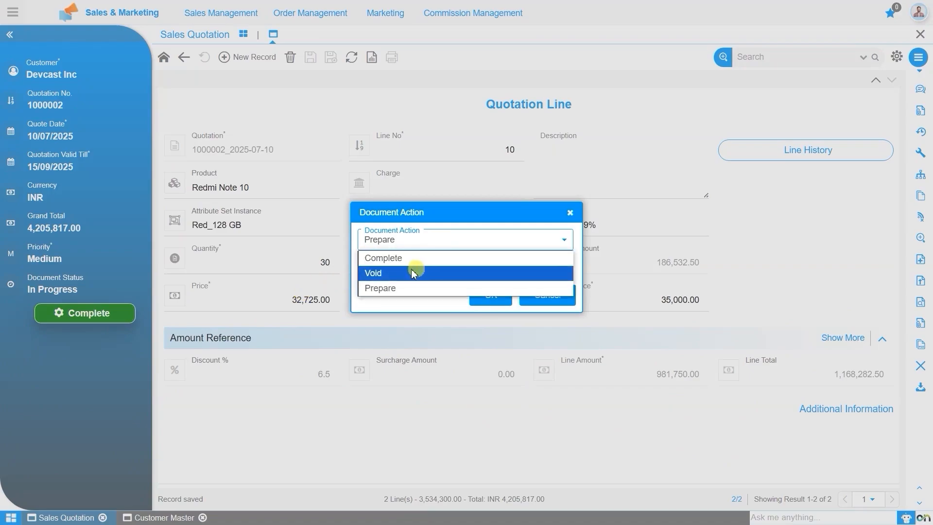
pyautogui.click(399, 262)
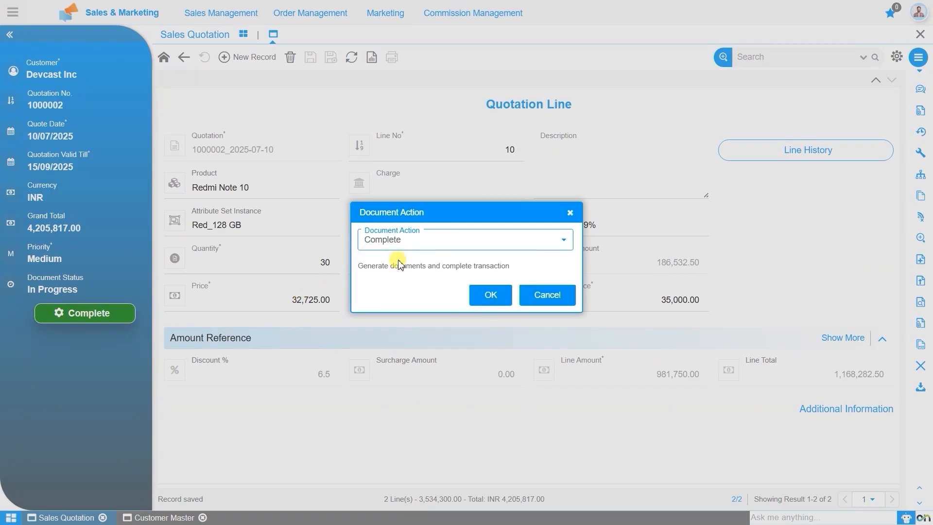
pyautogui.click(490, 297)
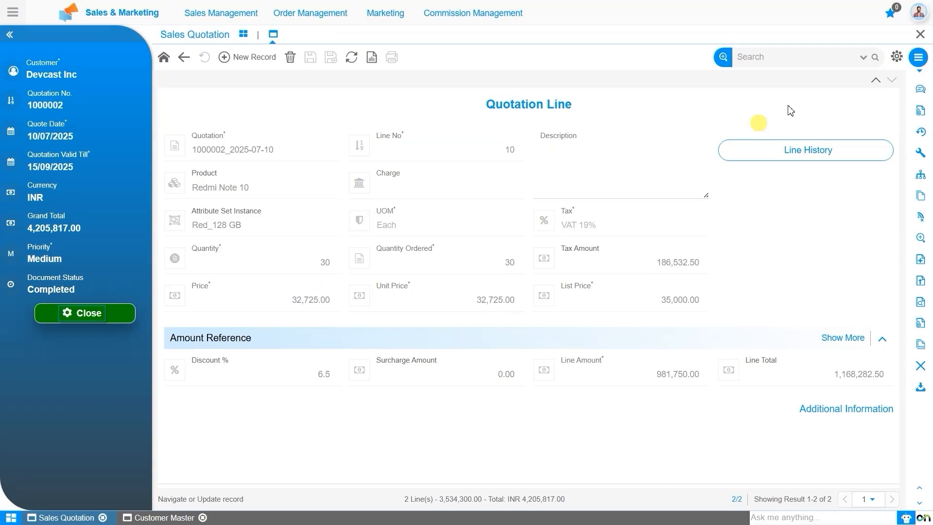
pyautogui.click(835, 150)
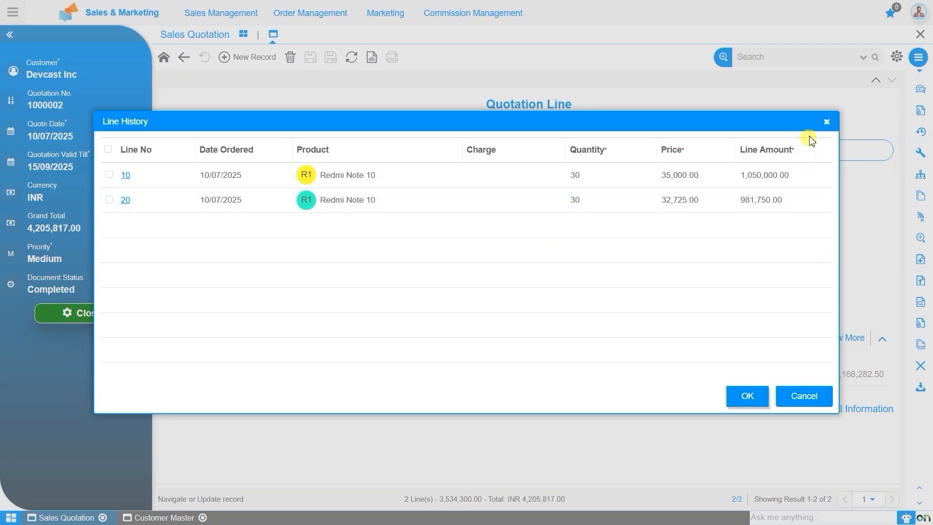
pyautogui.click(826, 122)
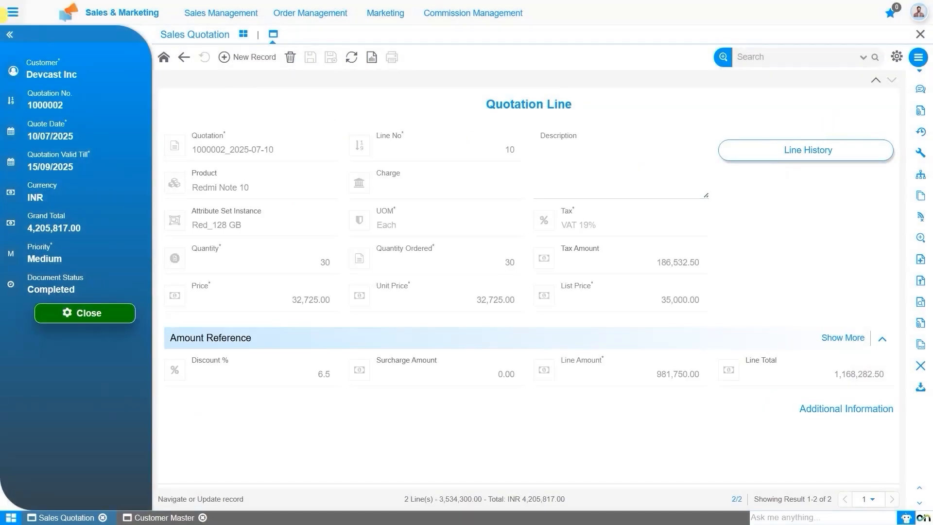
# Return to the quotation header and check which follow-up actions are available for the completed document.
pyautogui.click(165, 59)
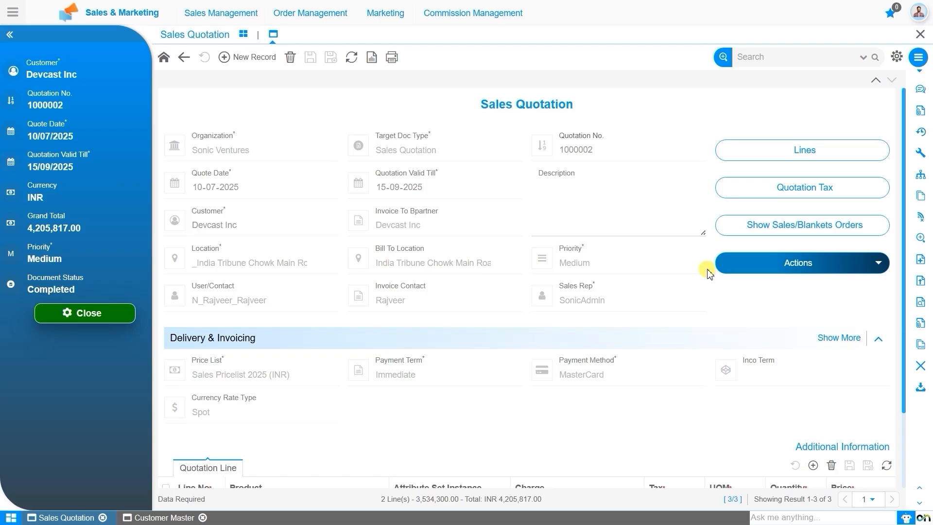
pyautogui.click(771, 261)
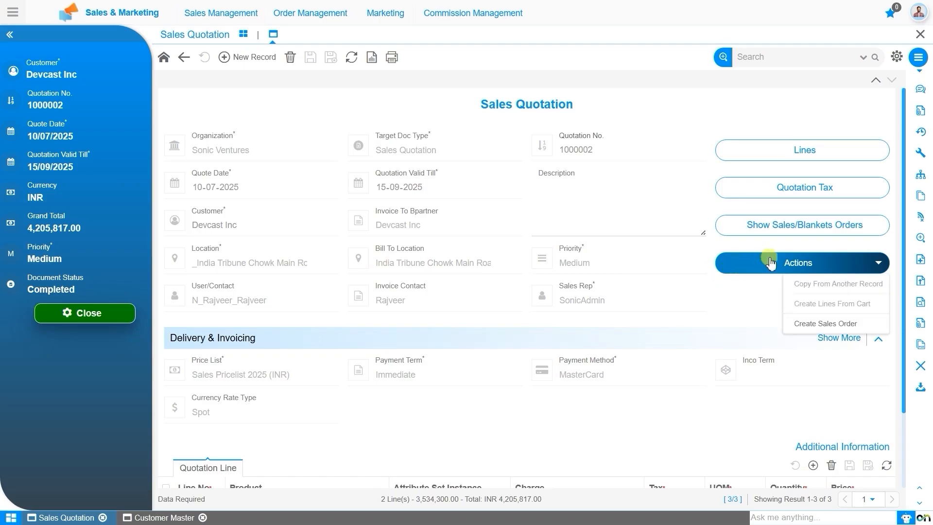
pyautogui.click(759, 319)
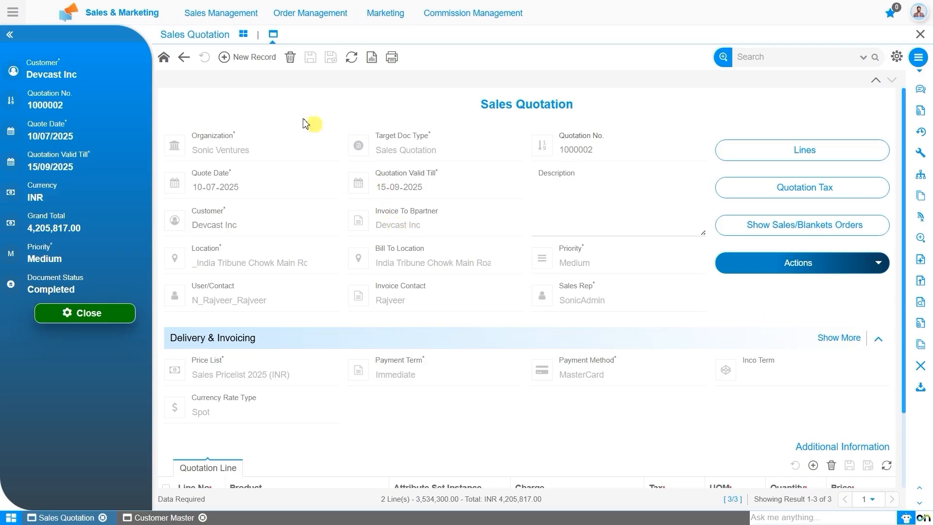
# Refresh the Sales Quotation dashboard widgets and review the conversion ratio and quotation charts.
pyautogui.click(244, 35)
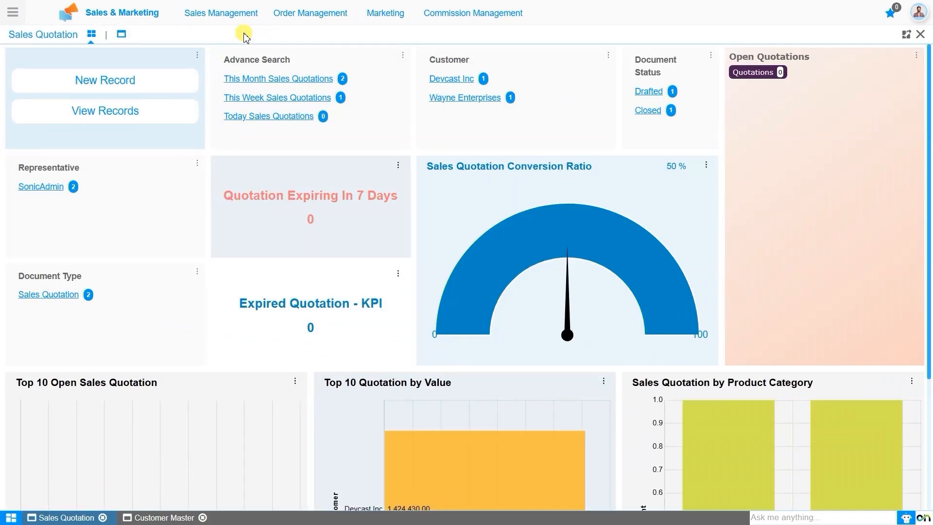
pyautogui.click(906, 33)
pyautogui.click(894, 57)
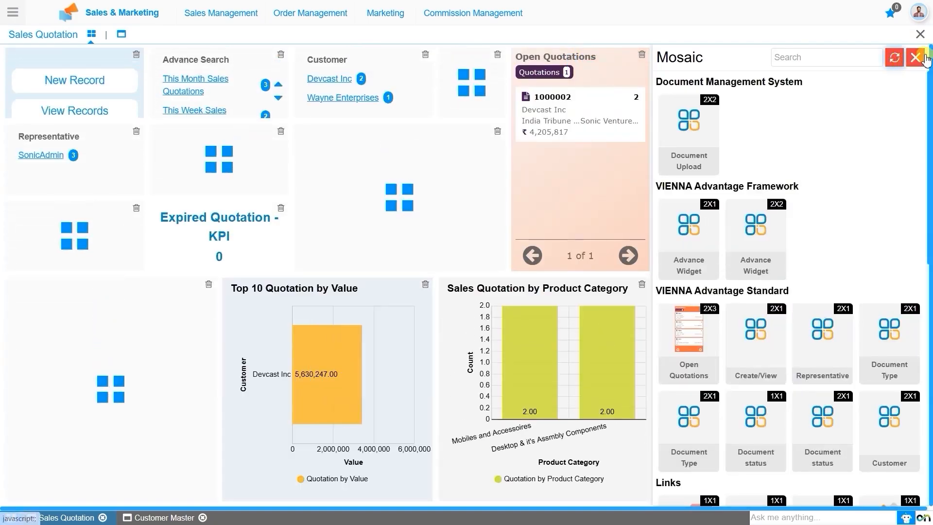
pyautogui.click(920, 57)
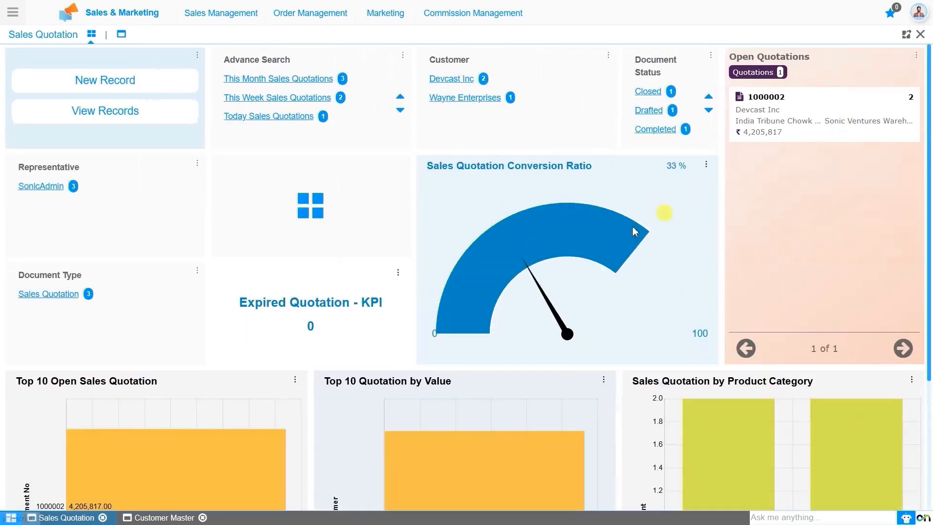
pyautogui.scroll(-4, 663, 295)
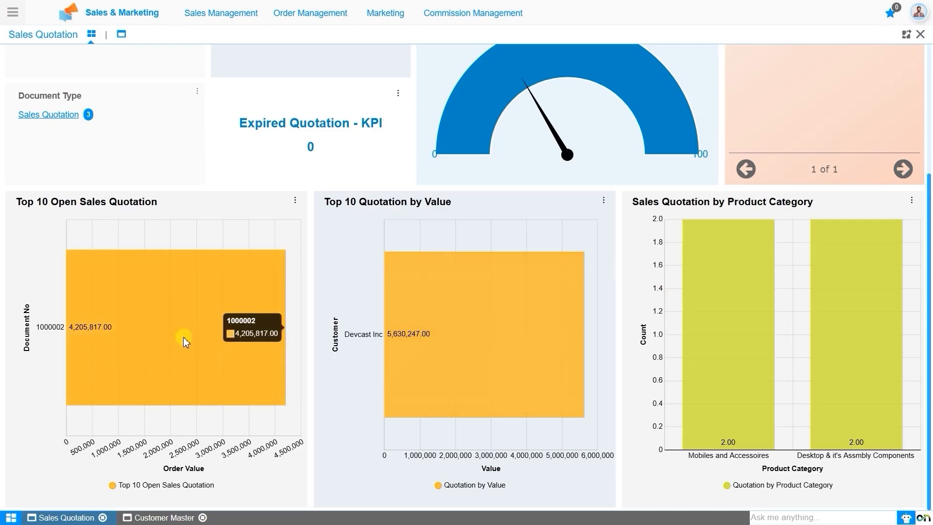
pyautogui.scroll(3, 183, 337)
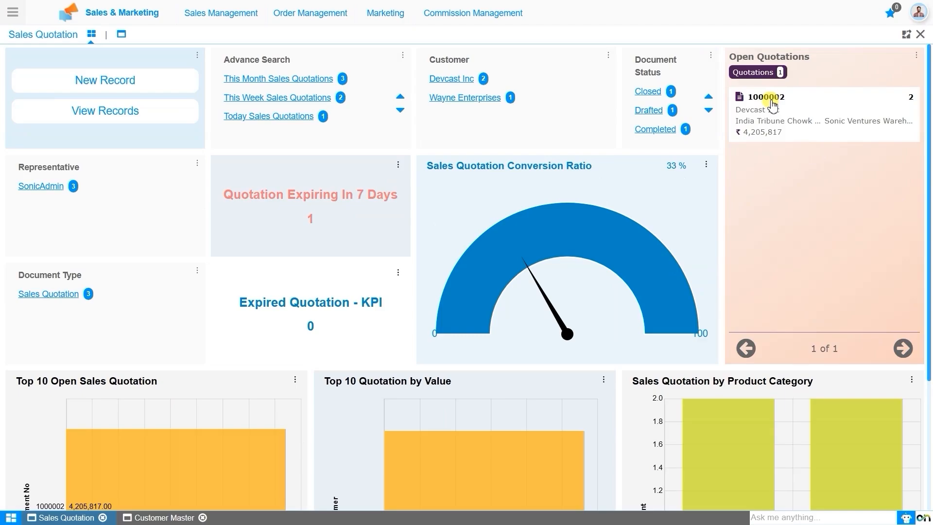
# View the Devcast Inc quotation's lines in the Open Quotations widget, tick Redmi Note 10 and Desktop, and return to the quotations list.
pyautogui.click(773, 104)
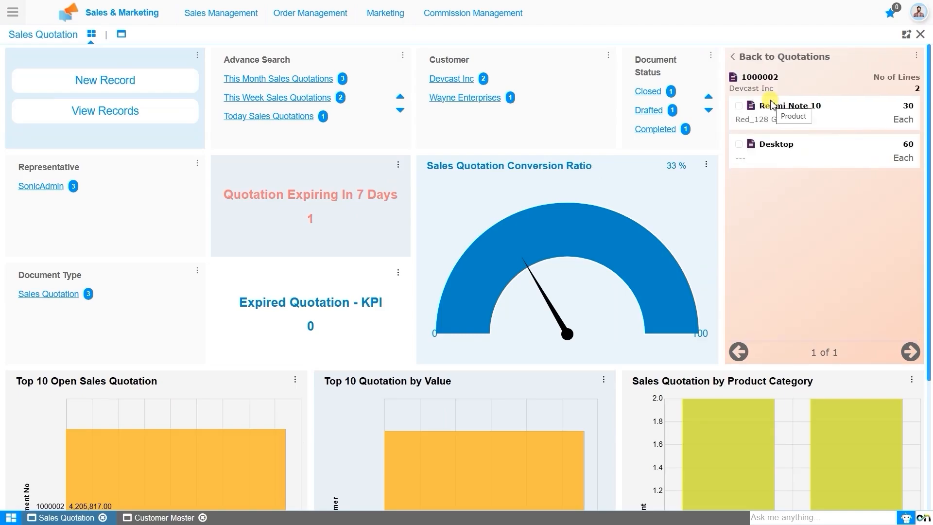
pyautogui.click(739, 106)
pyautogui.click(740, 146)
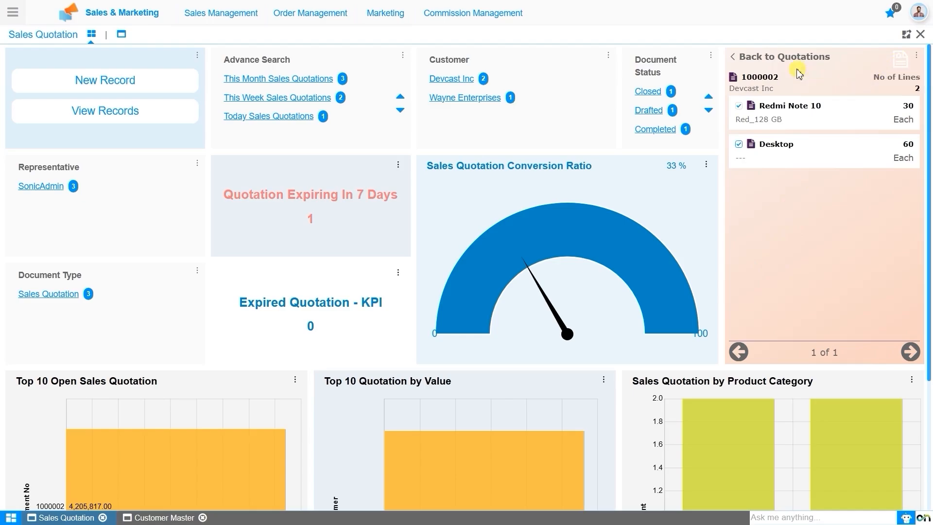
pyautogui.click(736, 58)
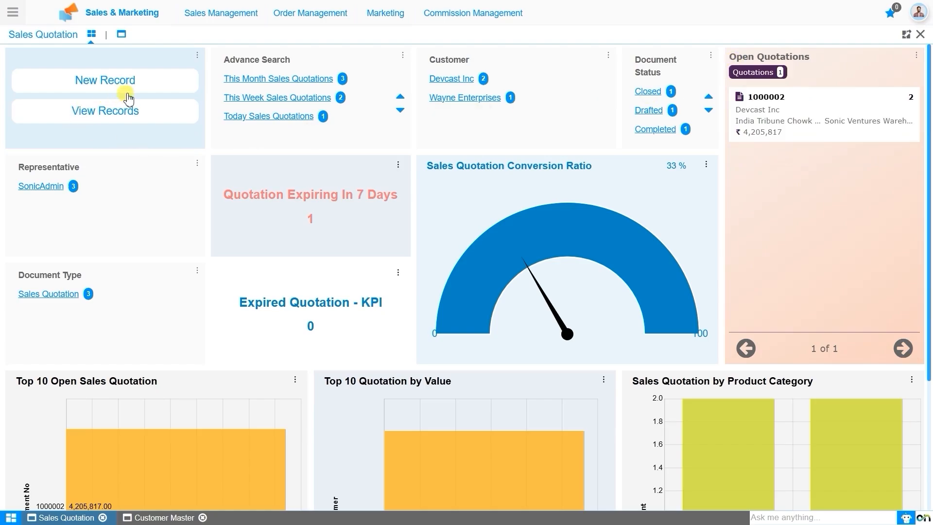
# Start Create Sales Order from the completed Devcast Inc quotation, choosing Blanket Sales Order as the document type.
pyautogui.click(122, 34)
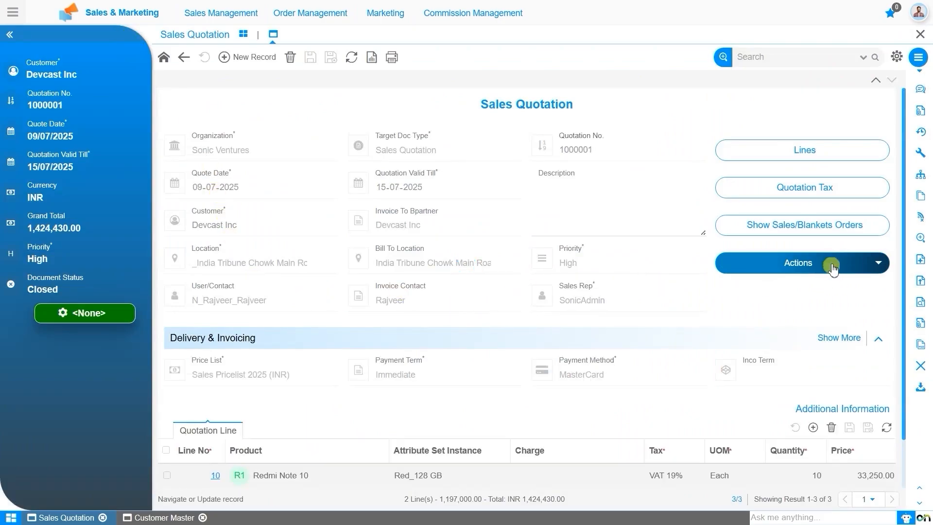
pyautogui.click(876, 81)
pyautogui.click(862, 264)
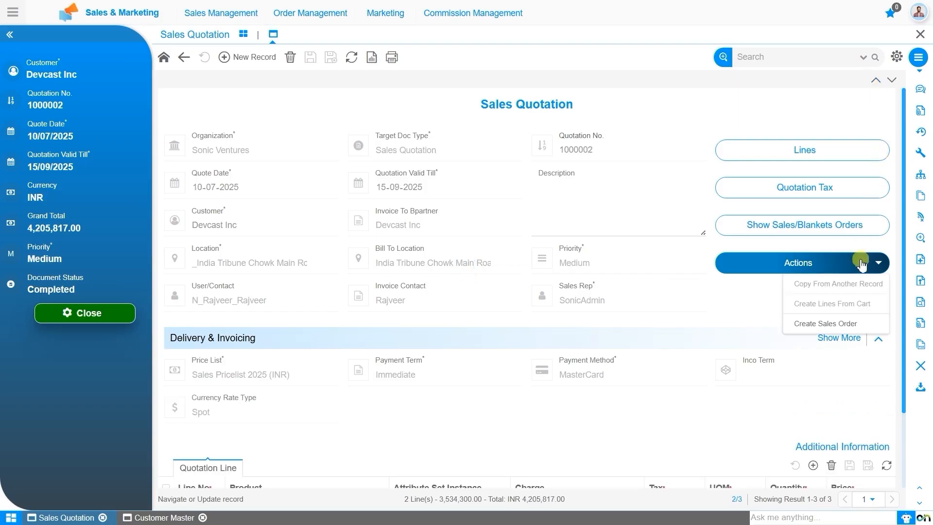
pyautogui.click(827, 324)
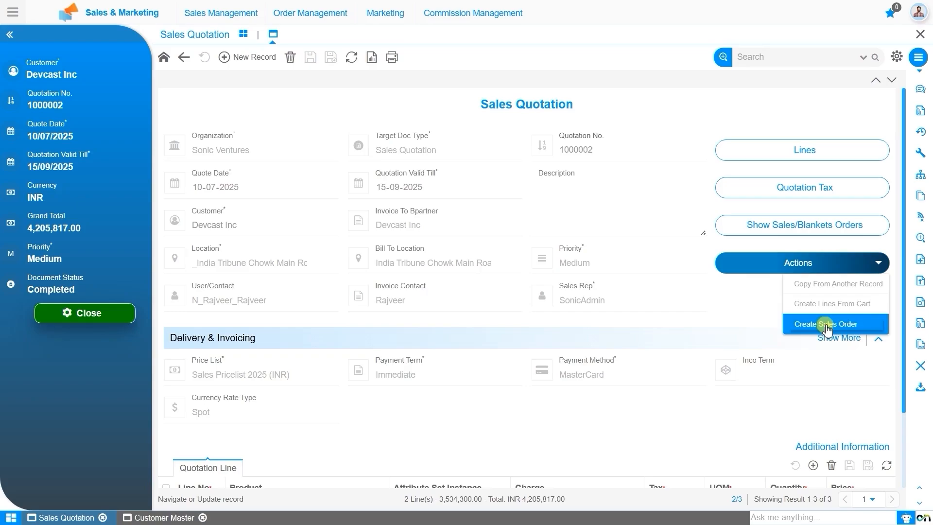
pyautogui.click(454, 290)
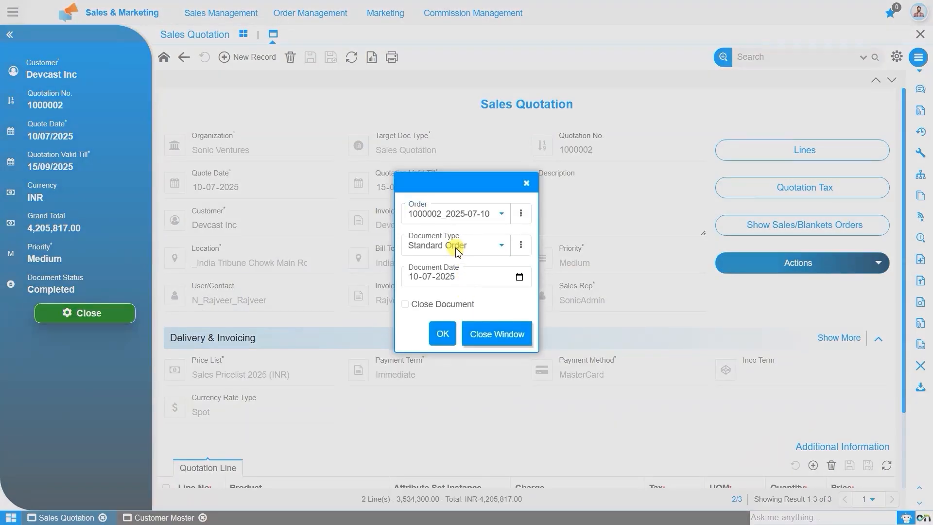
pyautogui.click(457, 251)
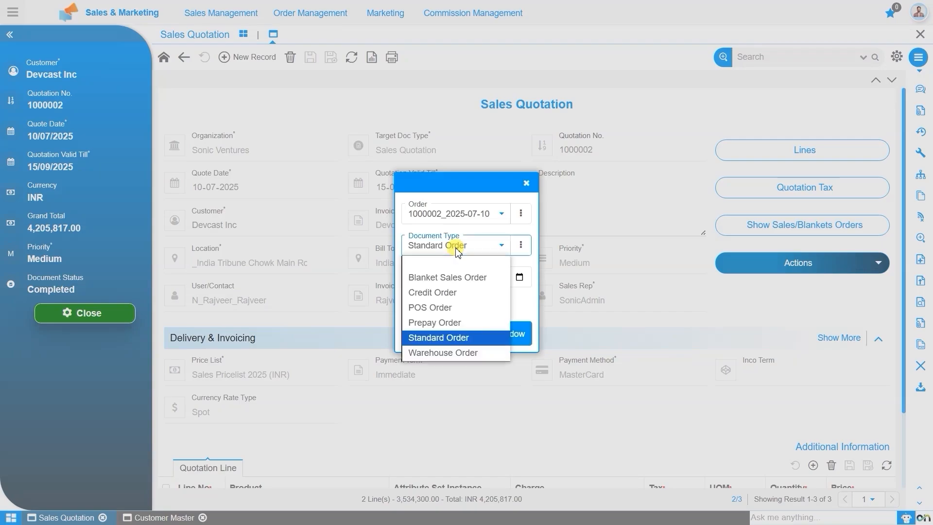
pyautogui.click(480, 277)
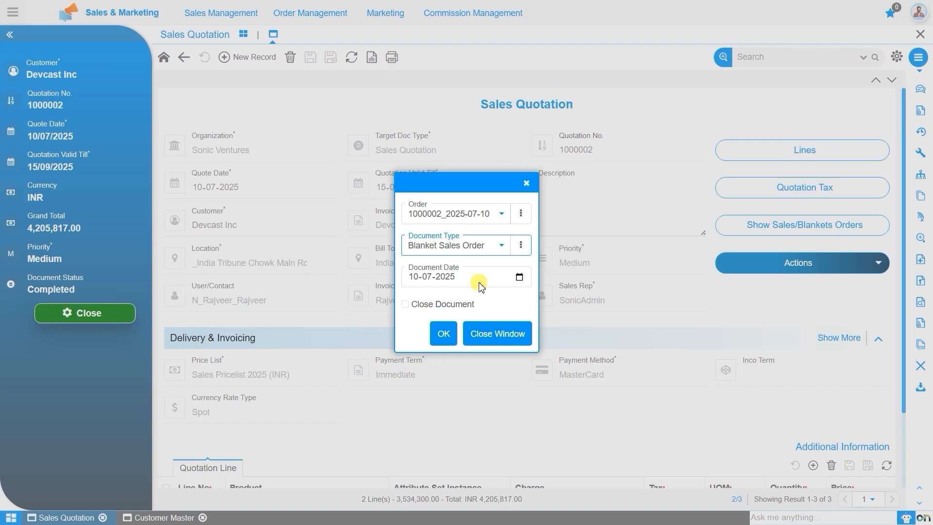
# Set the Document Date to 11-07-2025, enable Close Document, and generate the blanket sales order.
pyautogui.click(416, 285)
pyautogui.write('11')
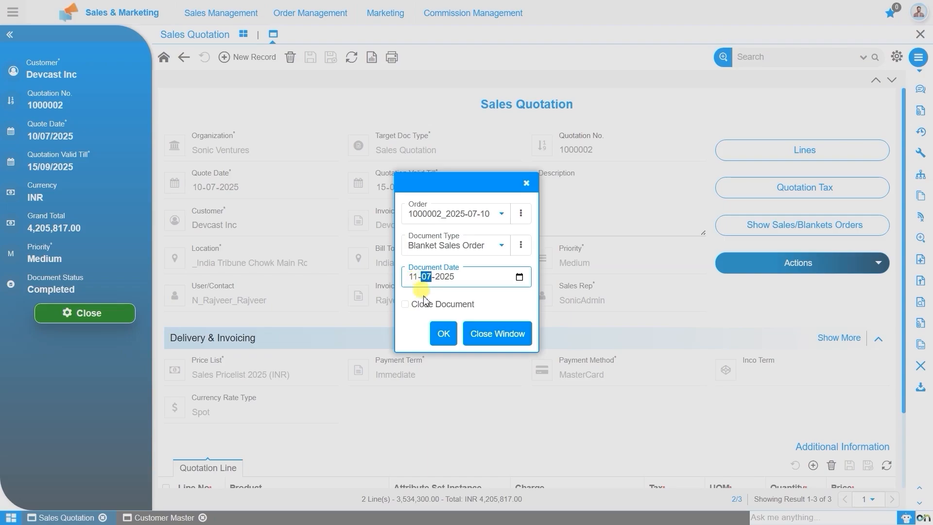
pyautogui.click(439, 293)
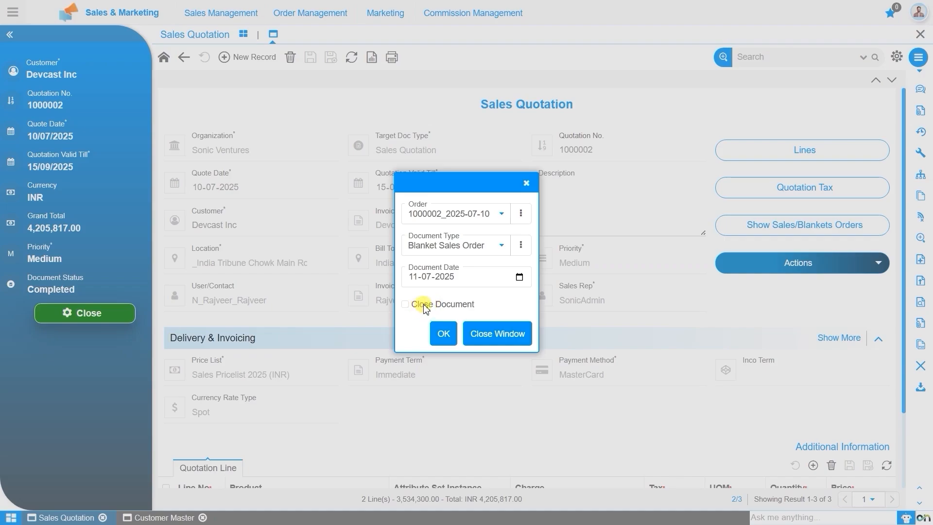
pyautogui.click(422, 305)
pyautogui.click(446, 334)
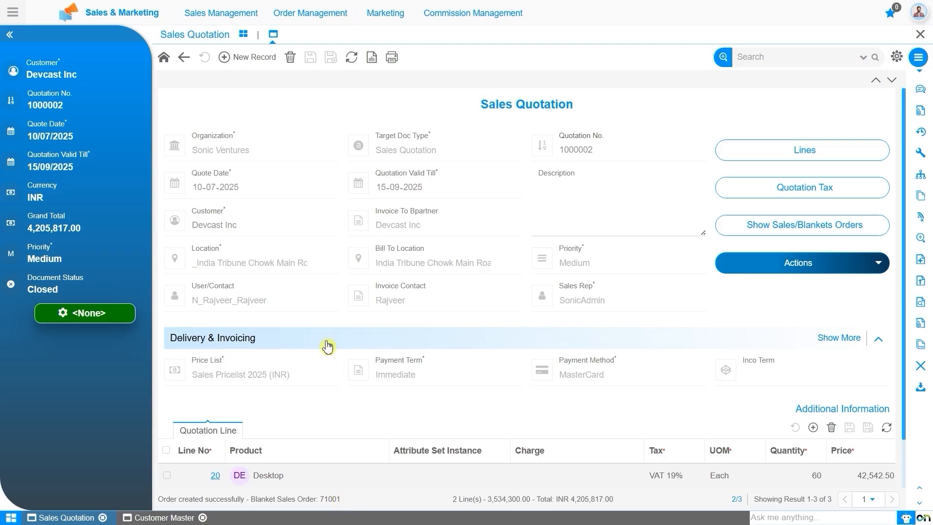
# Open the Blanket Sales Order window and bring up the Devcast Inc order dated 11/07/2025.
pyautogui.moveTo(291, 9)
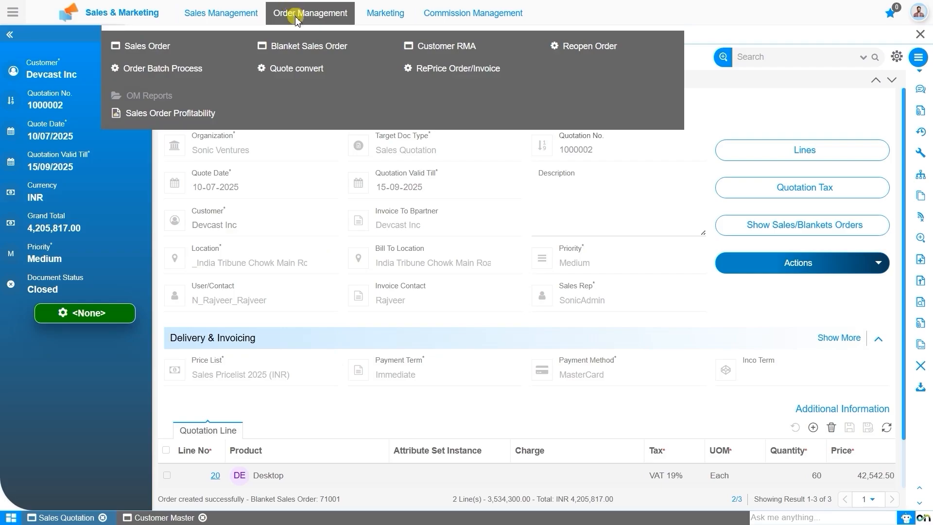
pyautogui.click(309, 47)
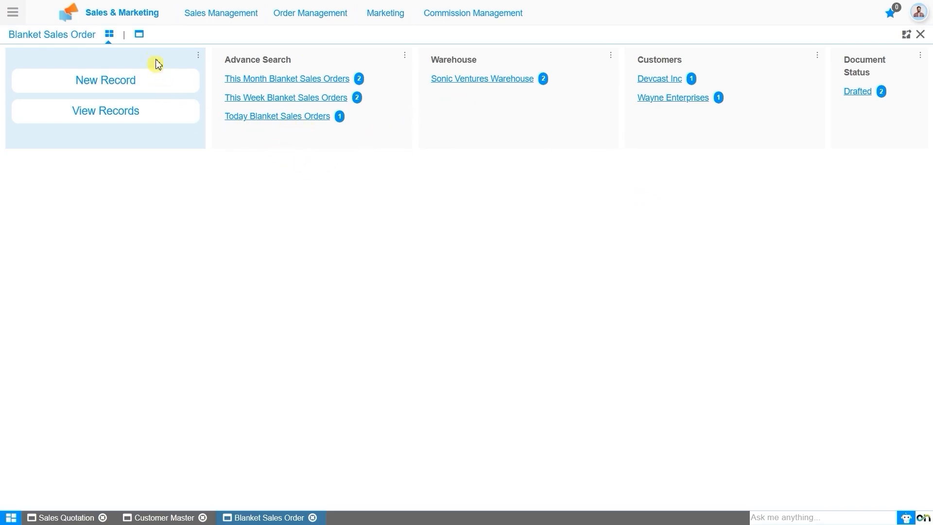
pyautogui.click(138, 38)
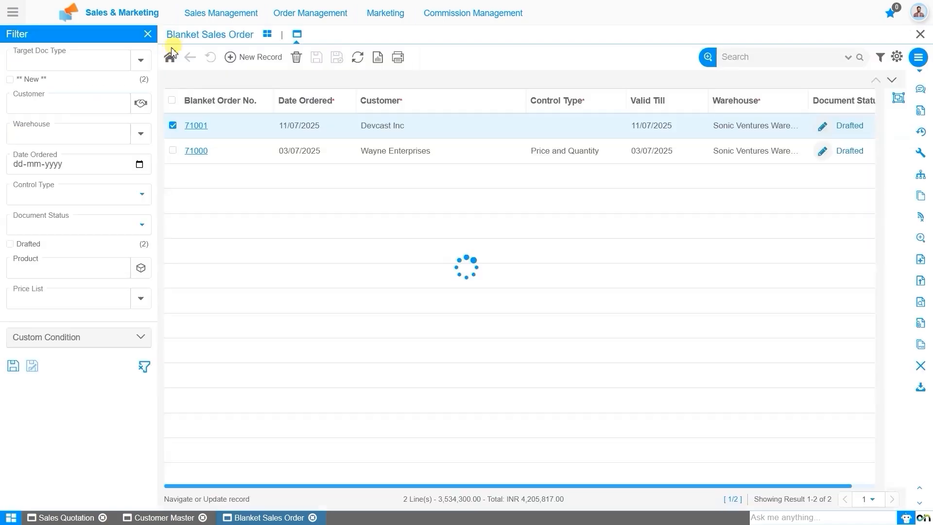
pyautogui.click(198, 130)
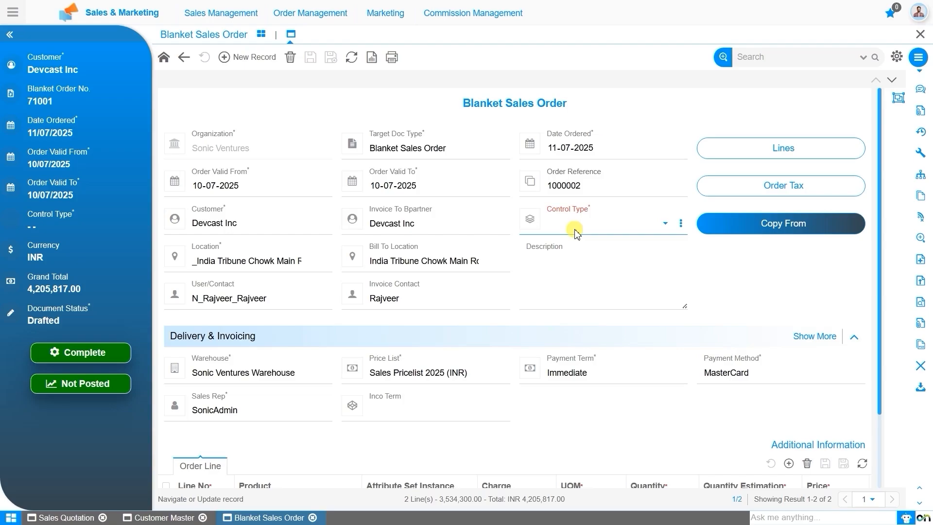
# Set the blanket sales order's Order Valid From date to 11-07-2025.
pyautogui.click(272, 187)
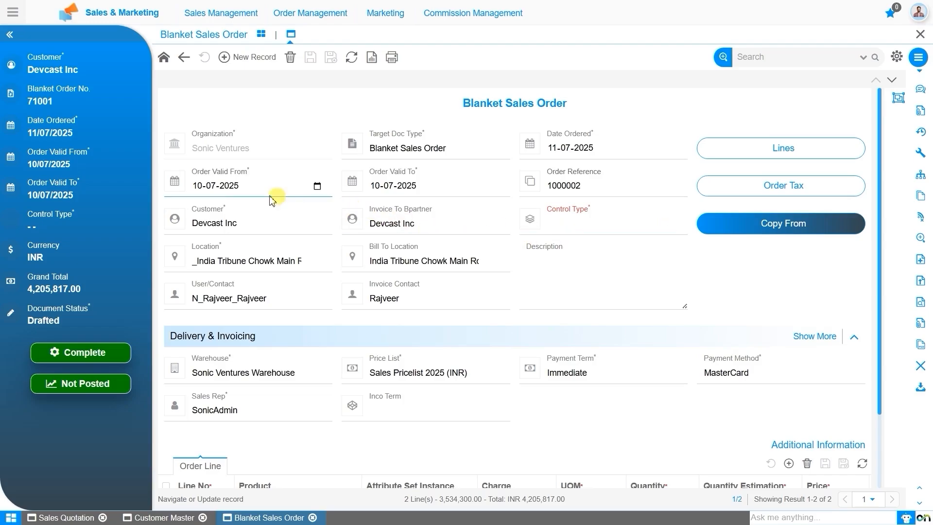
pyautogui.click(213, 187)
pyautogui.write('10')
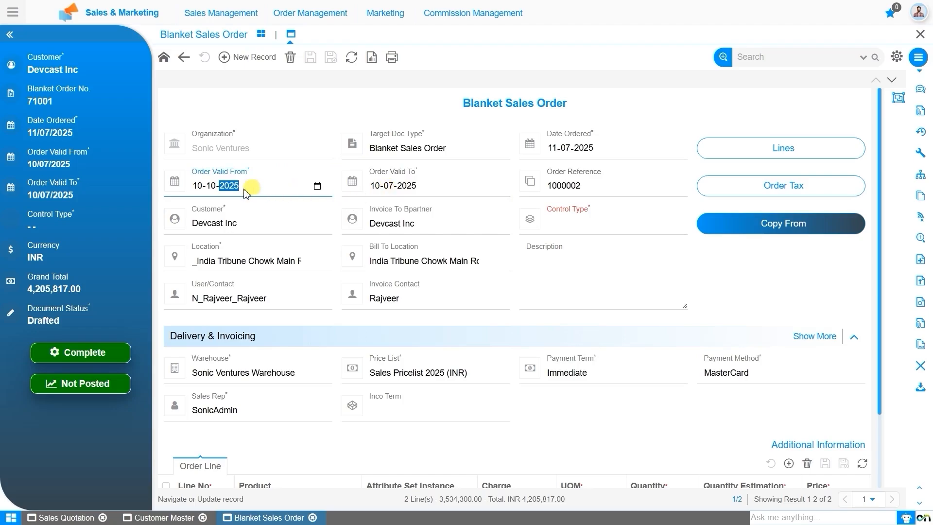
pyautogui.click(213, 186)
pyautogui.write('07')
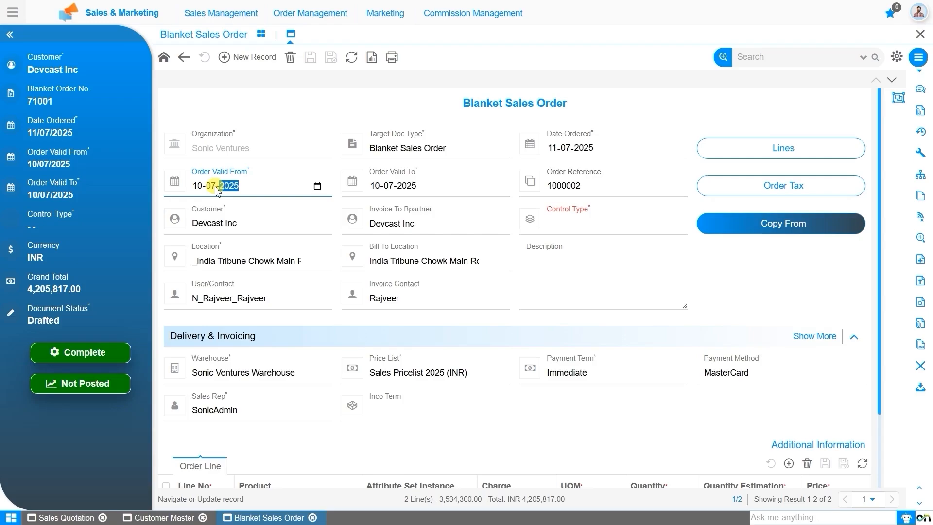
pyautogui.click(197, 186)
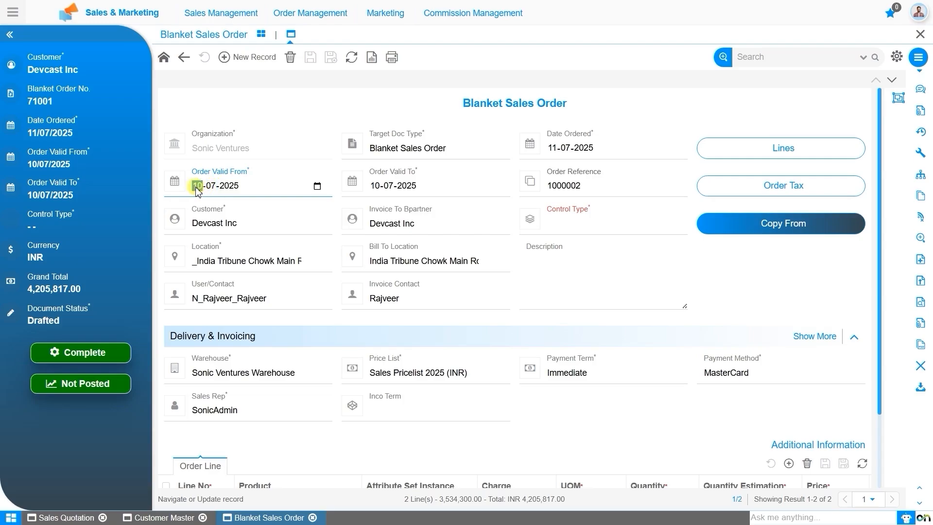
pyautogui.write('11')
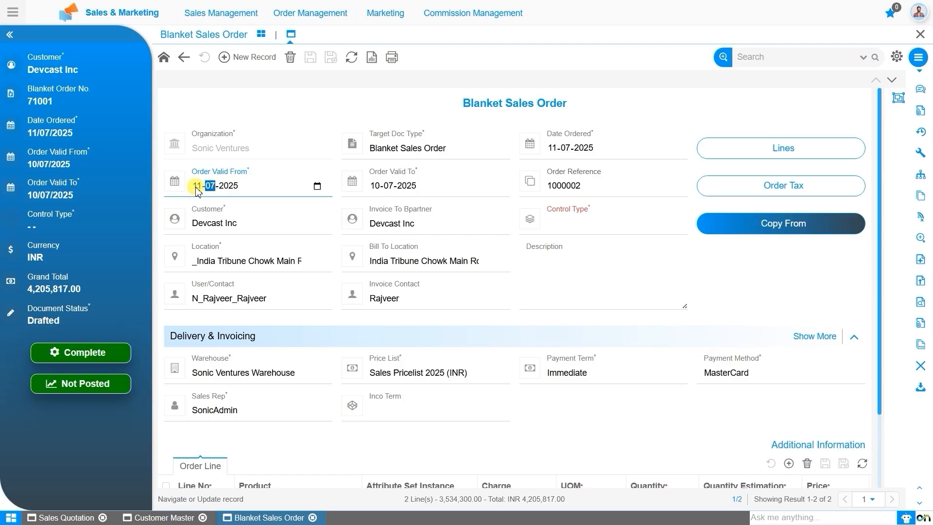
# Set the blanket sales order's Order Valid To date to 10-10-2025 and its Control Type to Price and Quantity.
pyautogui.click(389, 186)
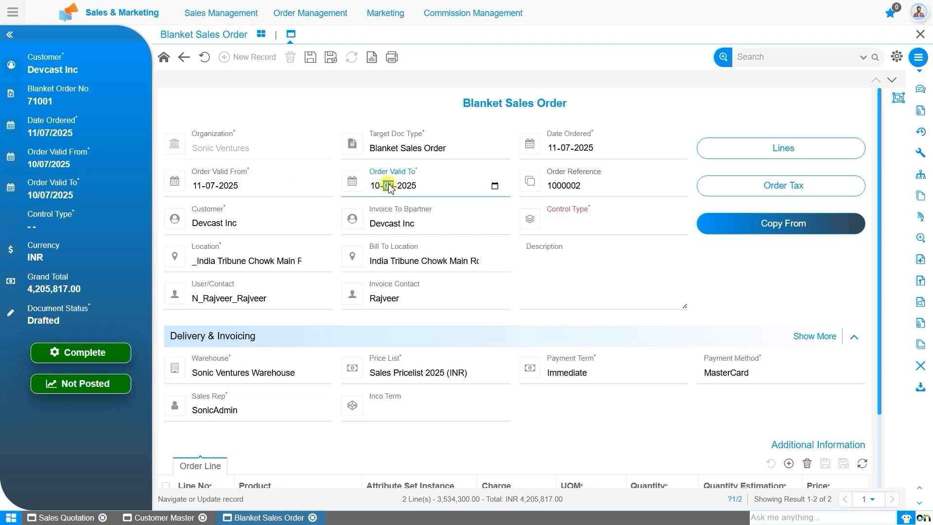
pyautogui.write('12')
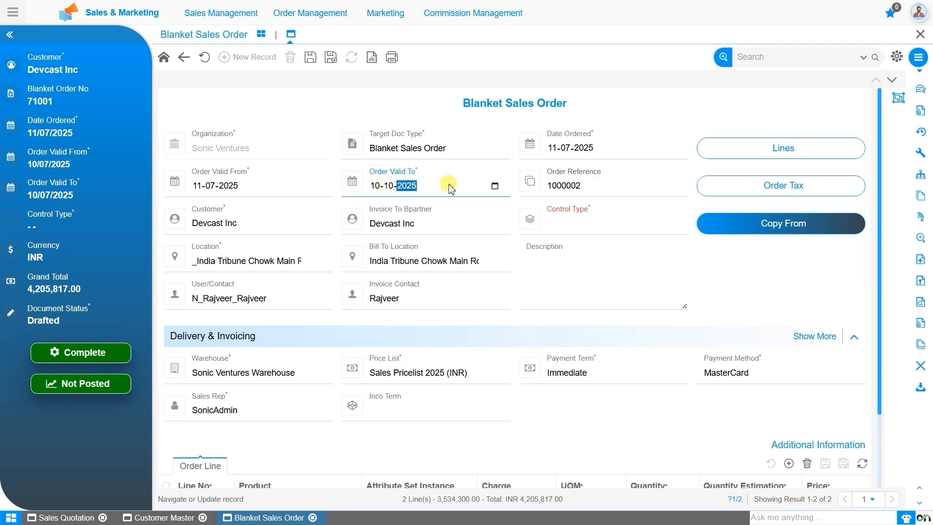
pyautogui.click(634, 182)
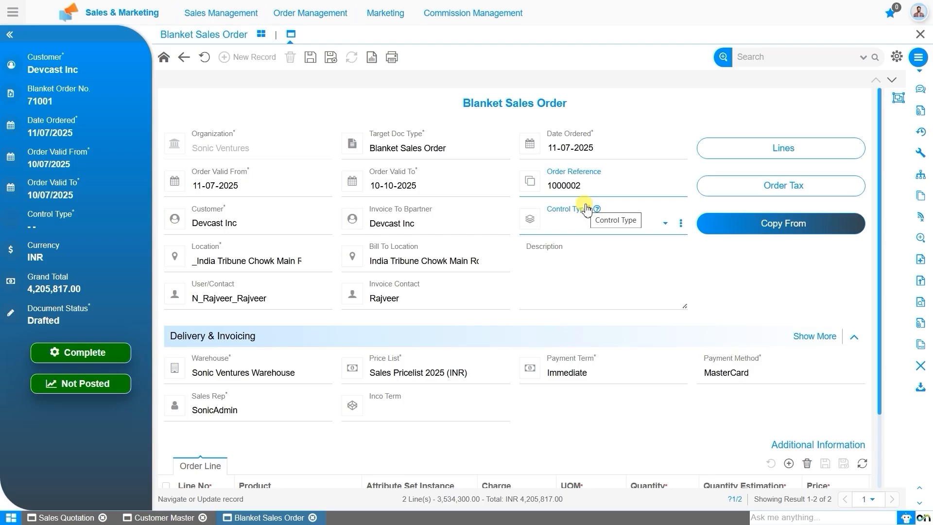
pyautogui.click(568, 226)
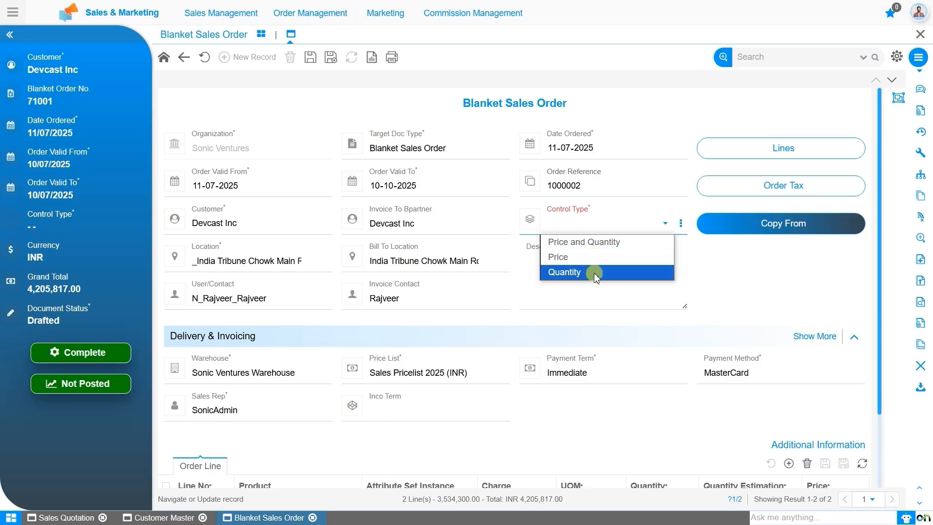
pyautogui.click(606, 248)
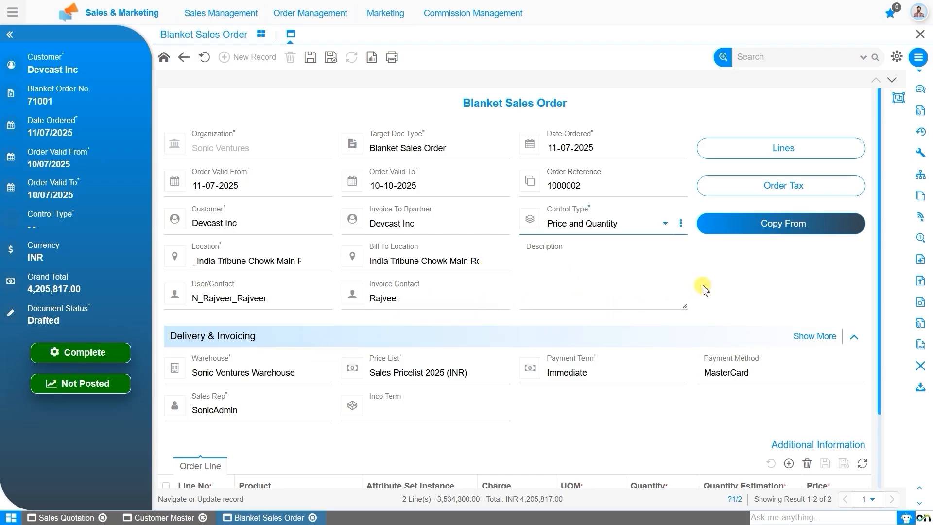
# Check the blanket order's tax details, and change the order's warehouse to Sonic Venture East Warehouse.
pyautogui.click(763, 197)
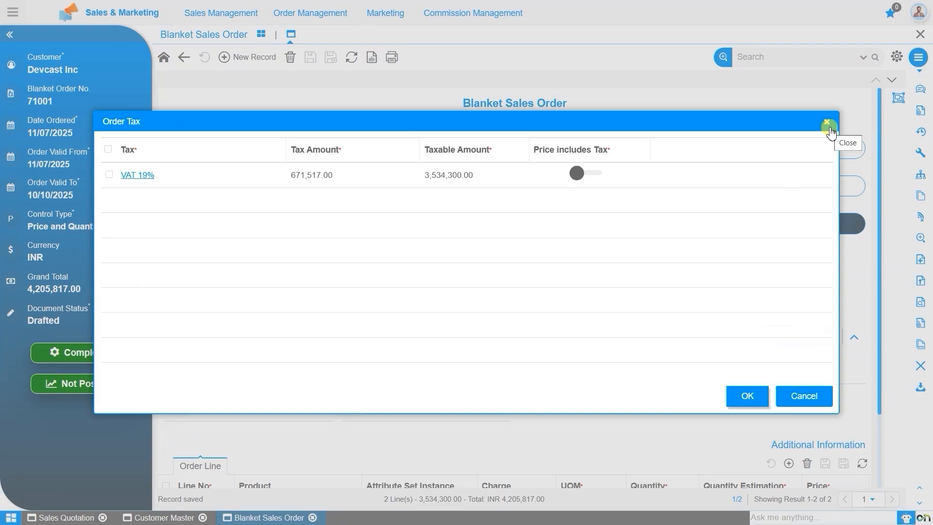
pyautogui.click(828, 125)
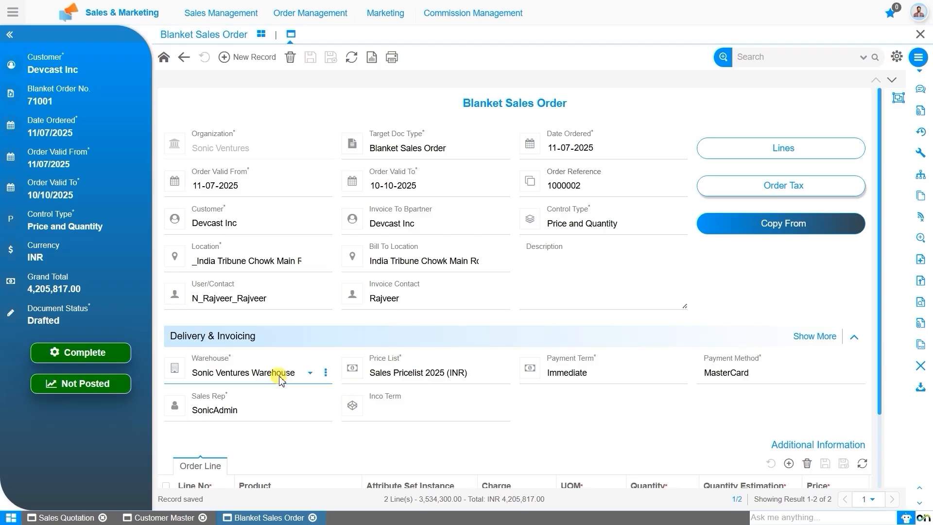
pyautogui.click(280, 377)
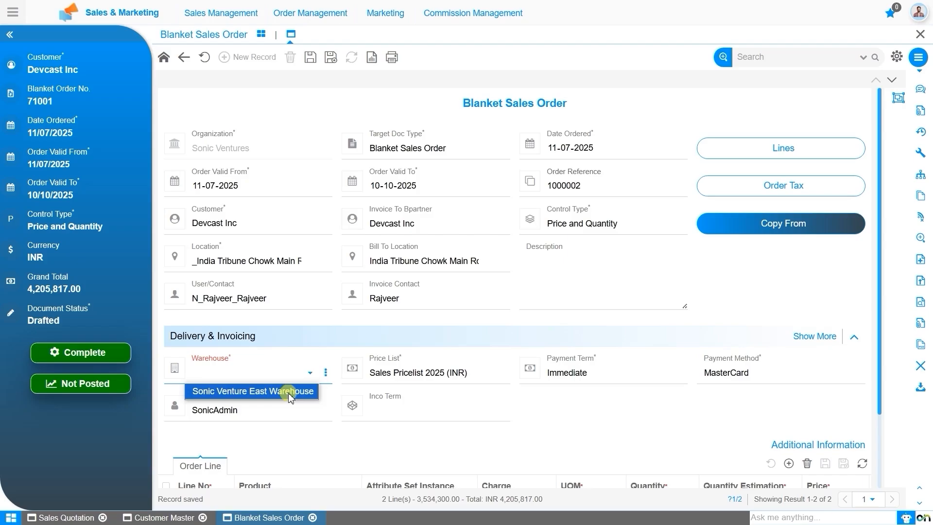
pyautogui.click(288, 392)
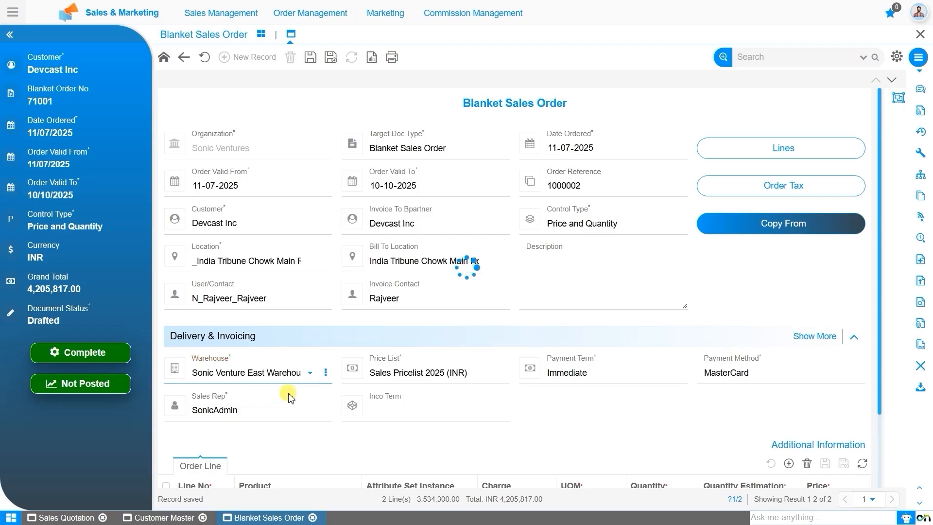
# Review the Sonic Venture East Warehouse record's settings, including Allow Blanket Order, and return to the blanket sales order.
pyautogui.click(327, 378)
pyautogui.click(329, 398)
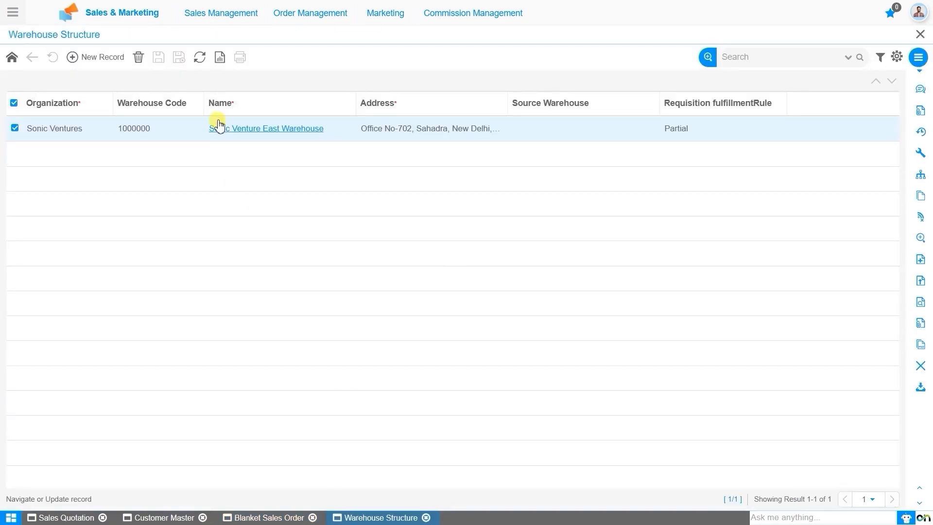
pyautogui.click(218, 128)
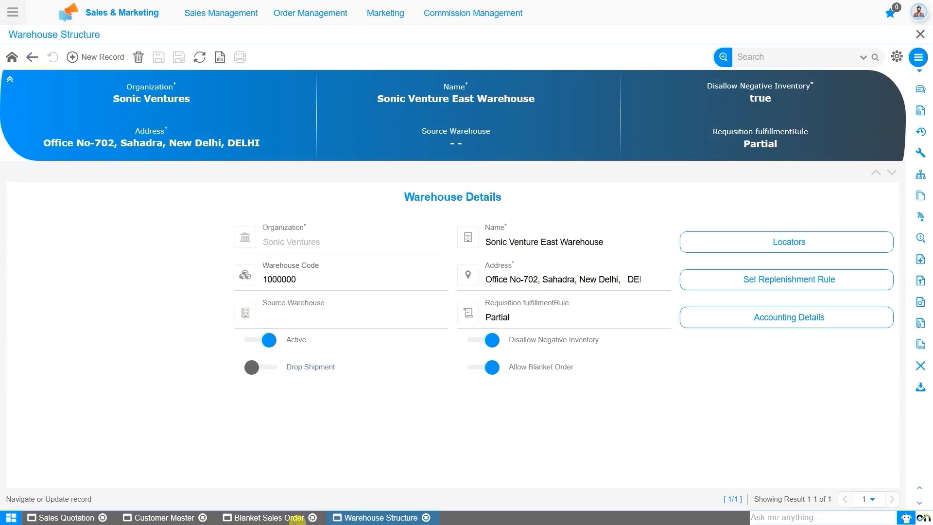
pyautogui.click(257, 519)
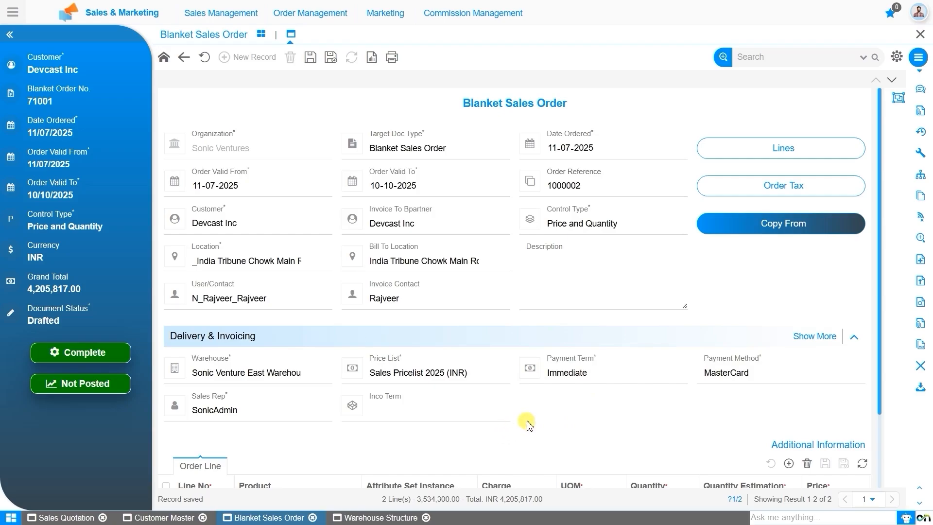
# Examine the blanket order's lines and the Redmi Note 10 line's quantity and price details, and return to the order header.
pyautogui.scroll(-2, 529, 424)
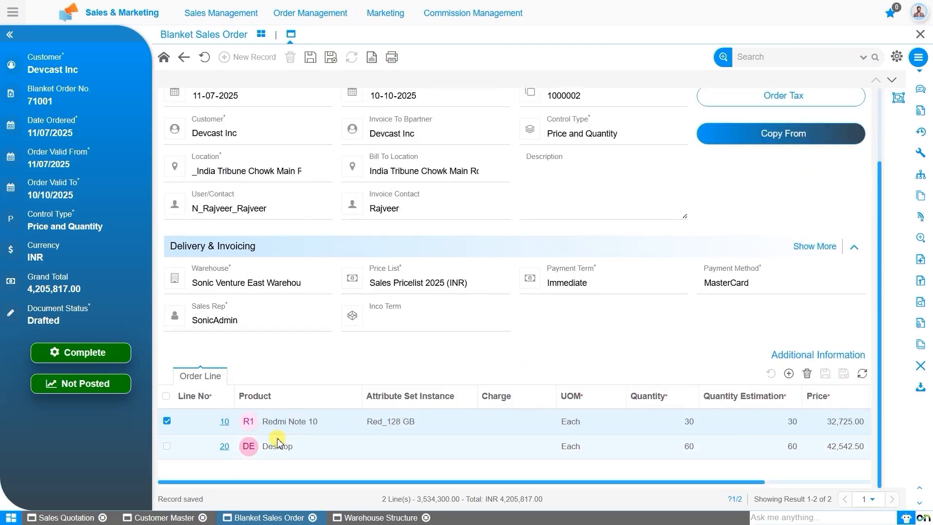
pyautogui.scroll(2, 597, 389)
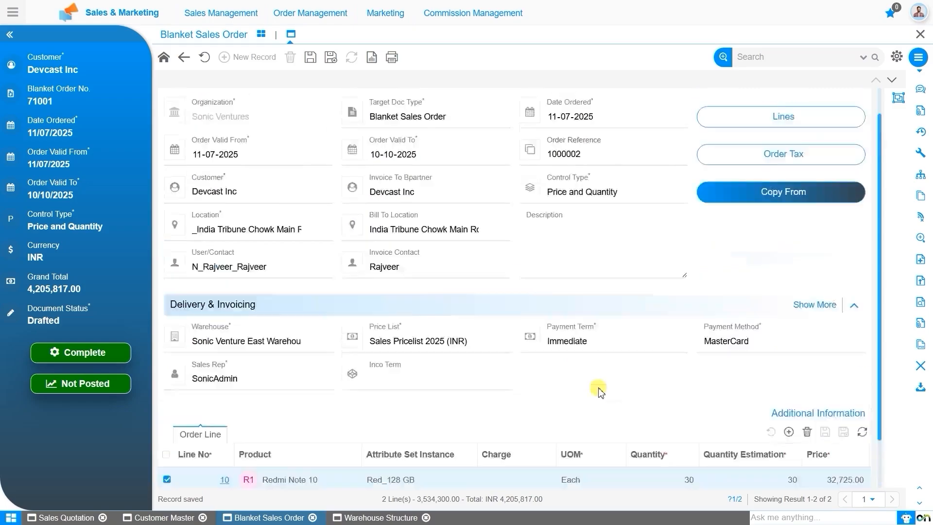
pyautogui.click(775, 145)
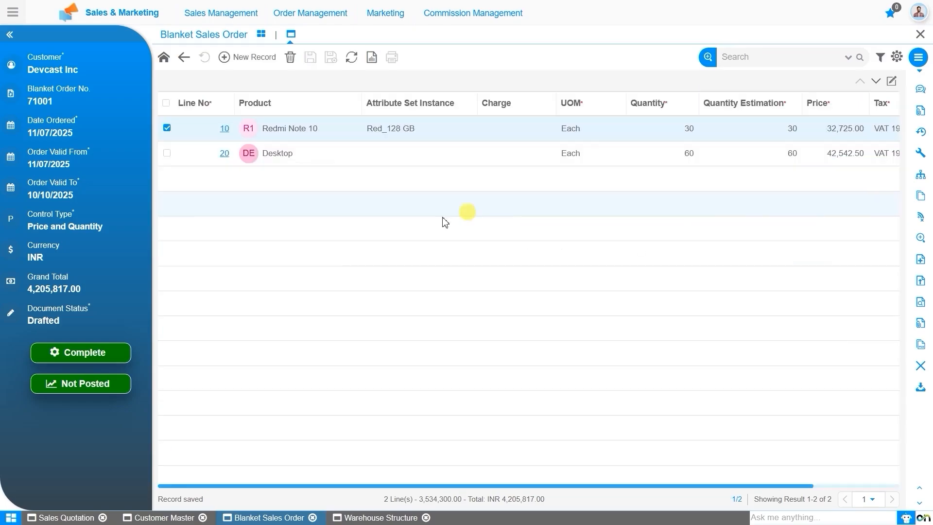
pyautogui.click(225, 129)
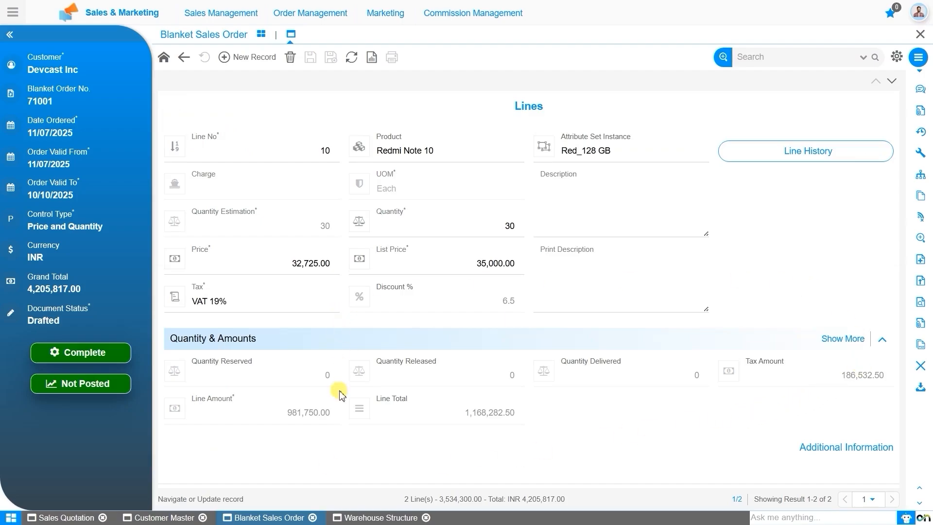
pyautogui.click(383, 155)
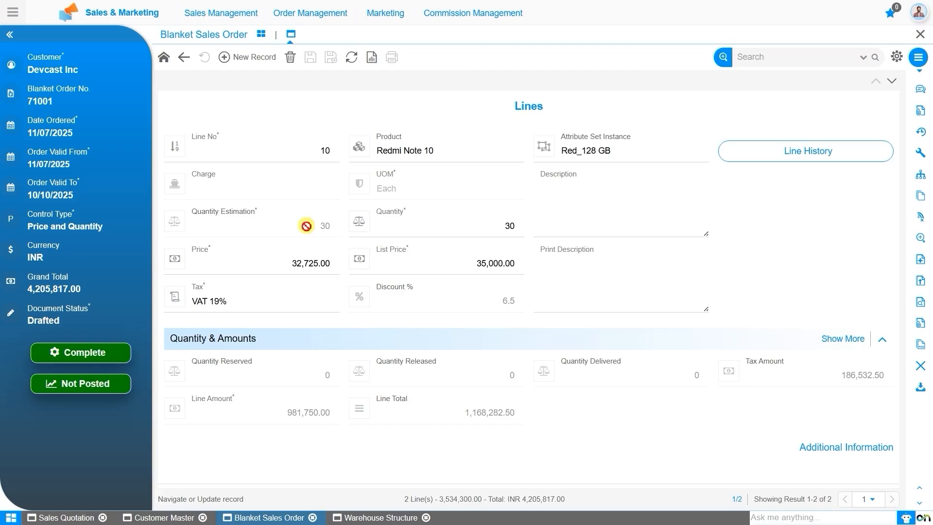
pyautogui.click(375, 225)
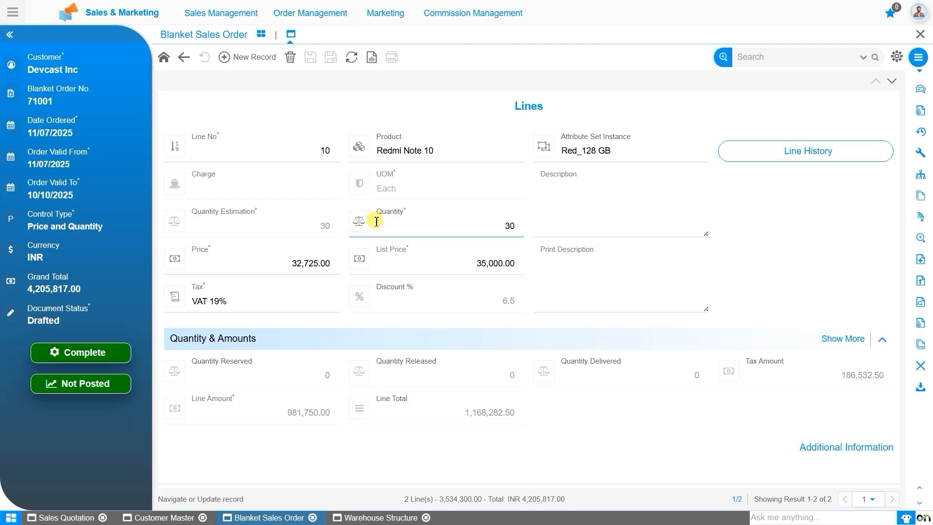
pyautogui.click(164, 59)
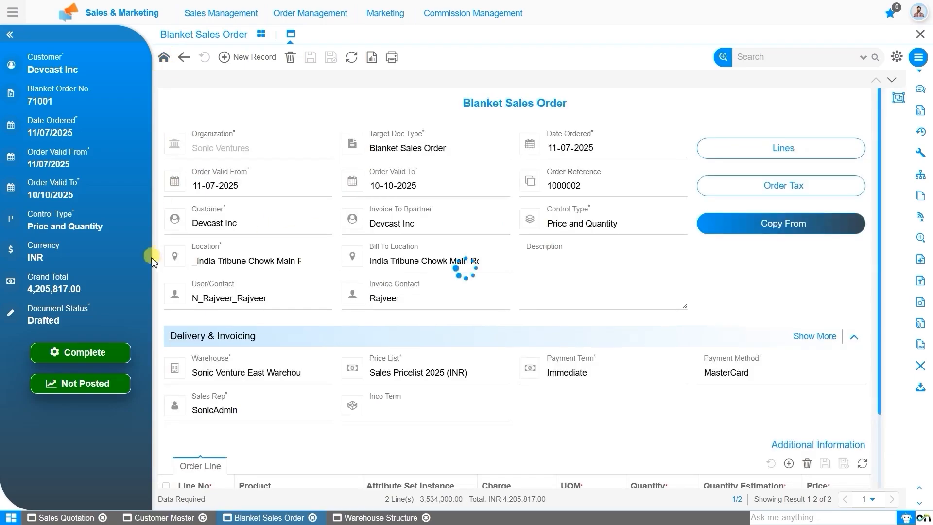
# Complete the blanket sales order and generate a release sales order from it.
pyautogui.click(98, 359)
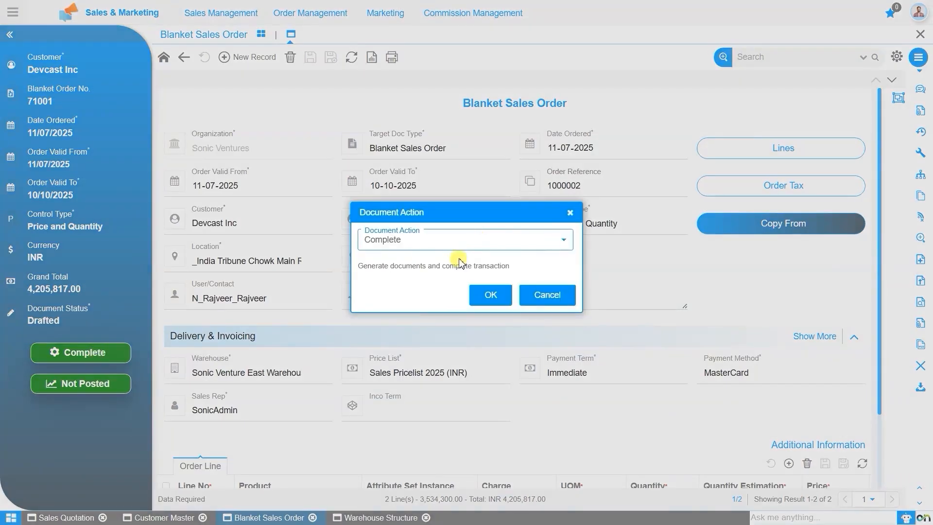
pyautogui.click(489, 295)
pyautogui.click(489, 296)
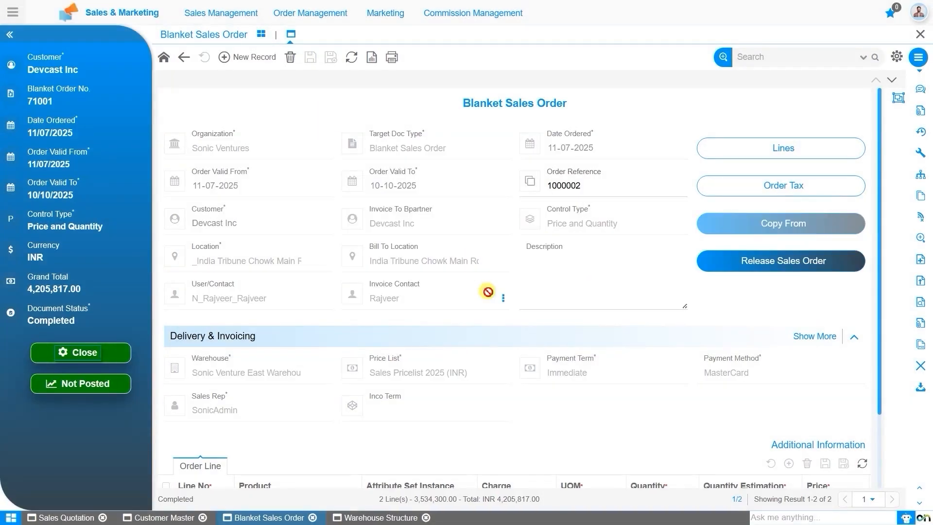
pyautogui.click(757, 262)
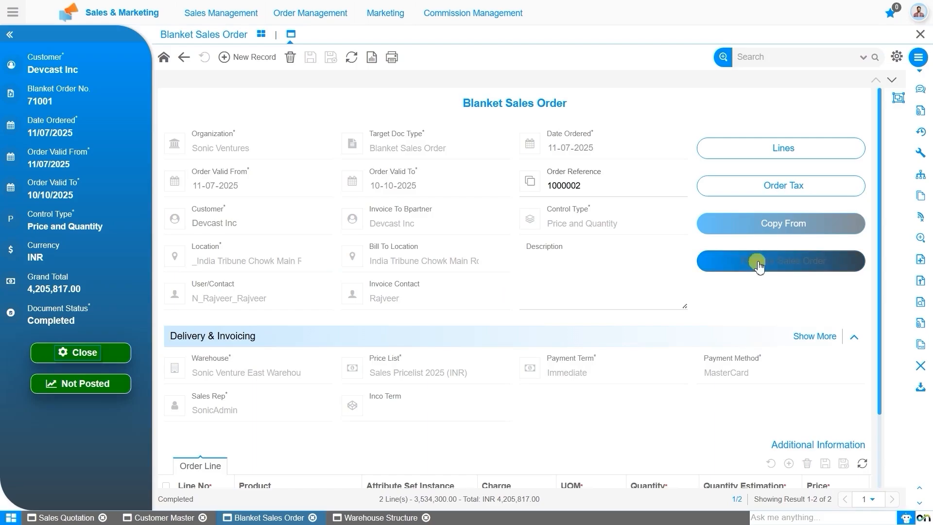
pyautogui.click(769, 269)
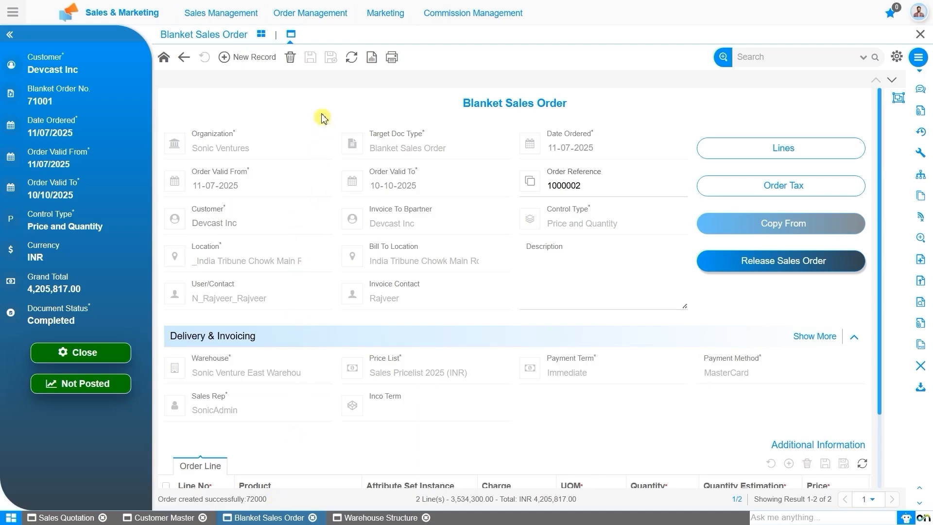
# Open the Sales Order window's record list and bring up the drafted Devcast Inc order dated 11/07/2025.
pyautogui.click(320, 22)
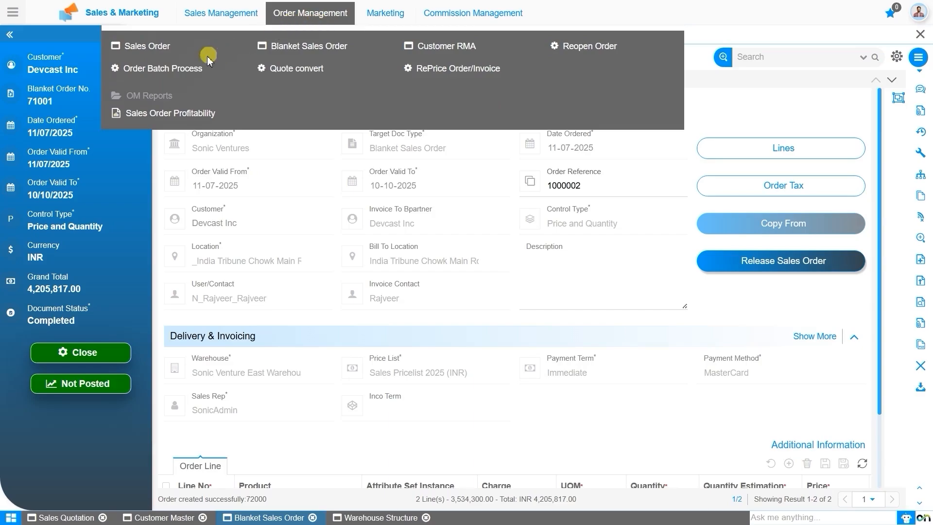
pyautogui.click(152, 48)
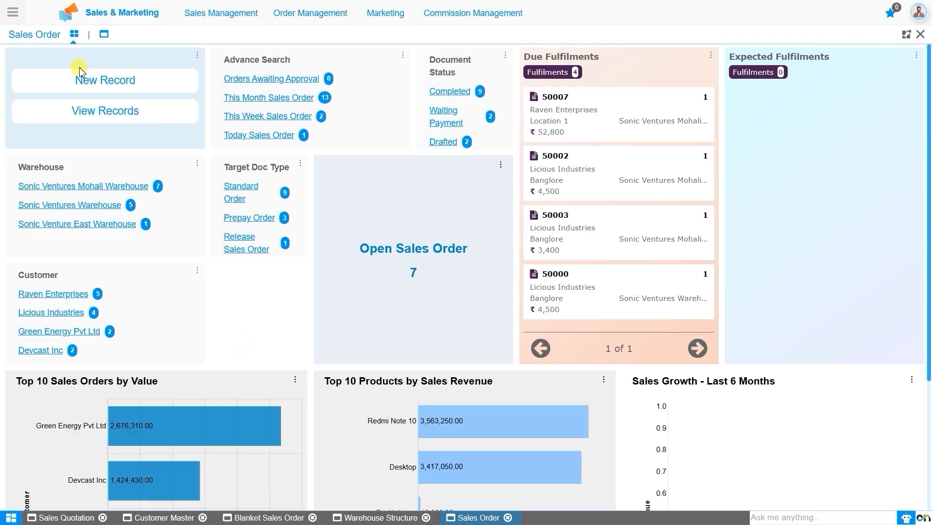
pyautogui.click(103, 36)
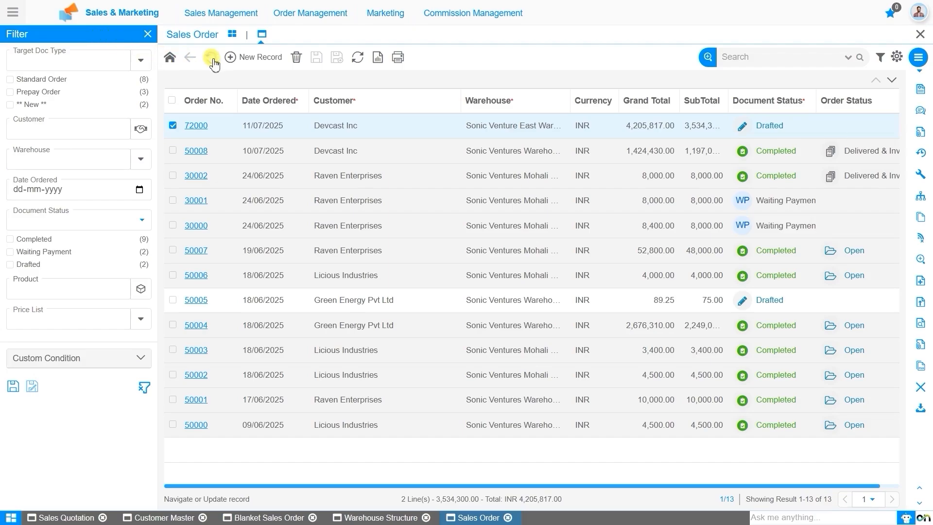
pyautogui.click(196, 128)
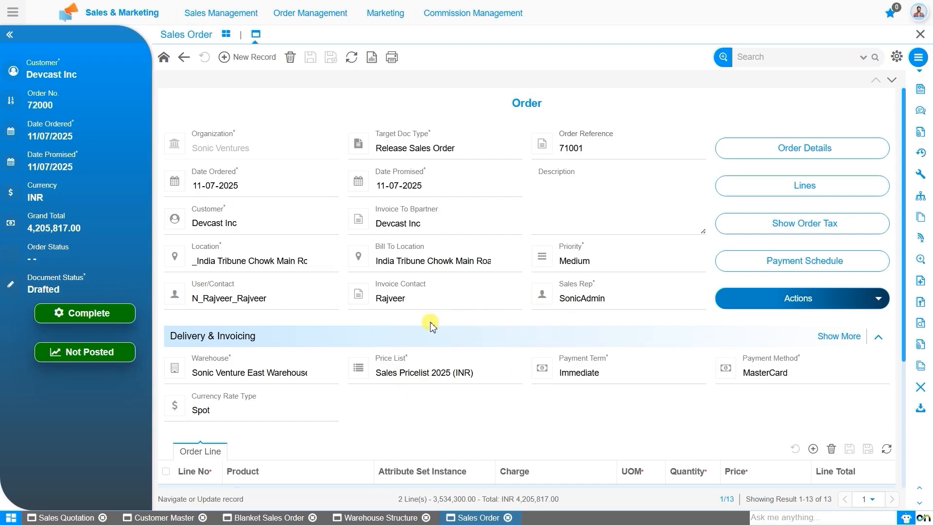
# Set the release order's quantities to 20 for Desktop and 10 for Redmi Note 10, and save the lines.
pyautogui.scroll(-3, 427, 372)
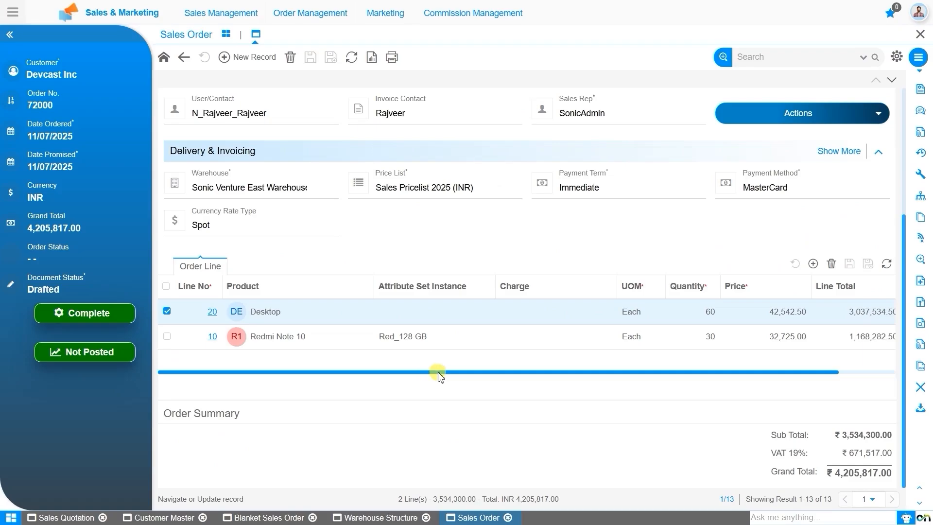
pyautogui.click(710, 314)
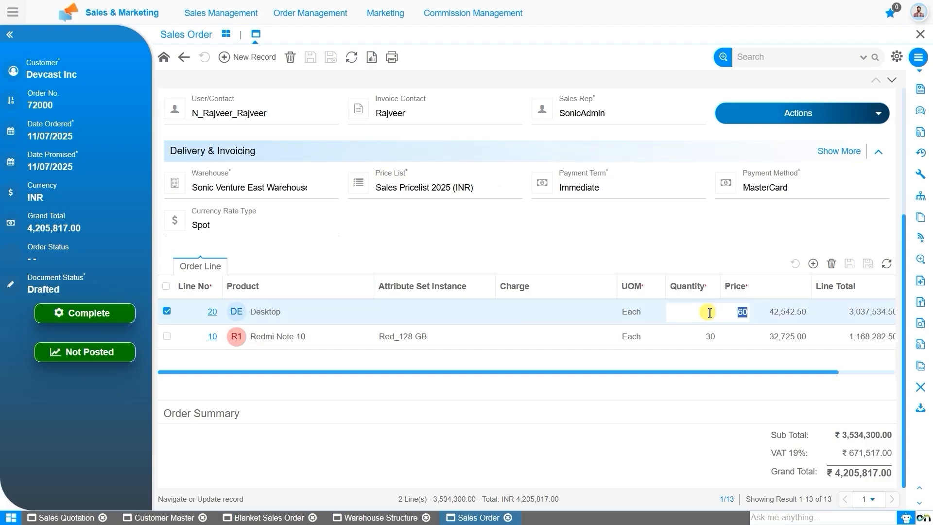
pyautogui.write('2')
pyautogui.click(709, 340)
pyautogui.write('10')
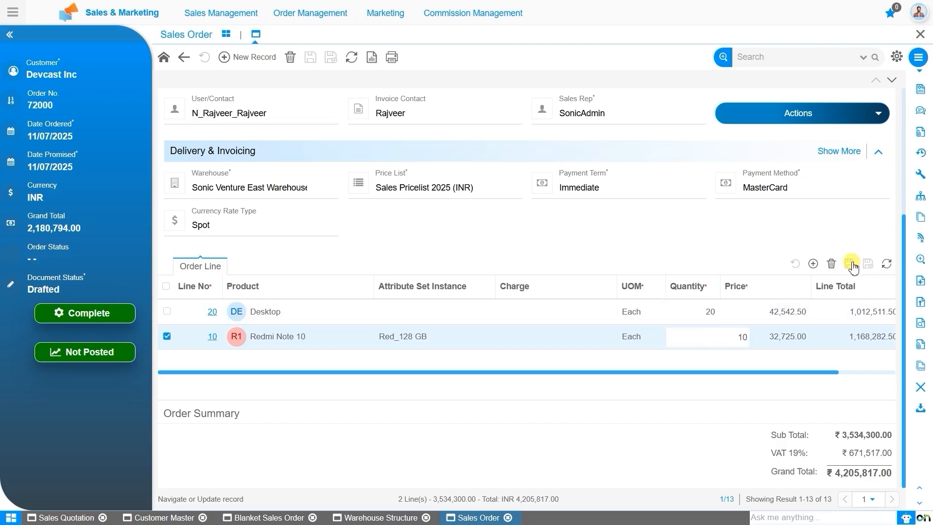
pyautogui.click(850, 265)
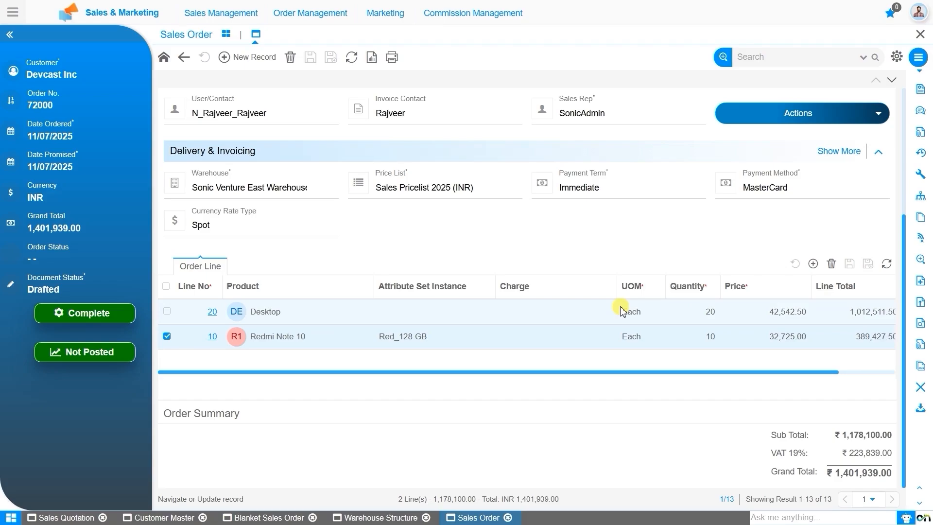
# Review the release sales order's tax details and view its payment schedule.
pyautogui.scroll(4, 622, 311)
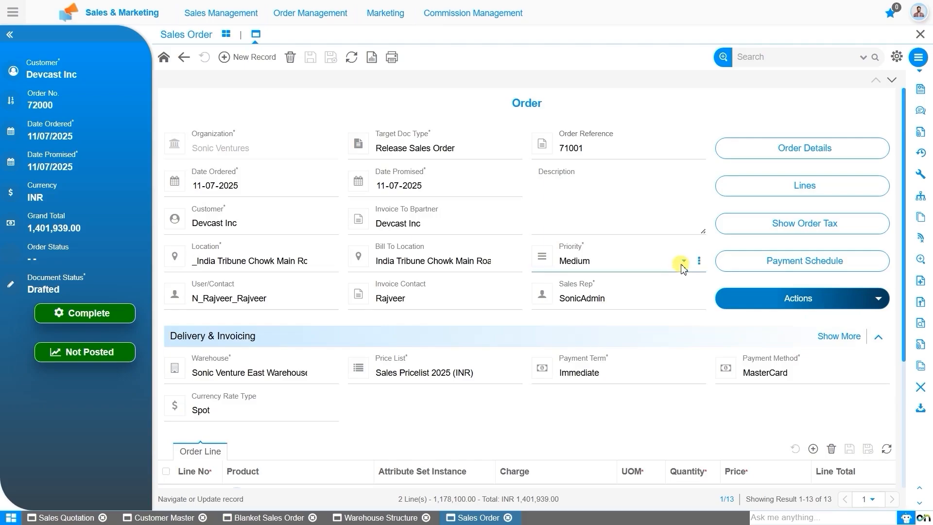
pyautogui.click(788, 225)
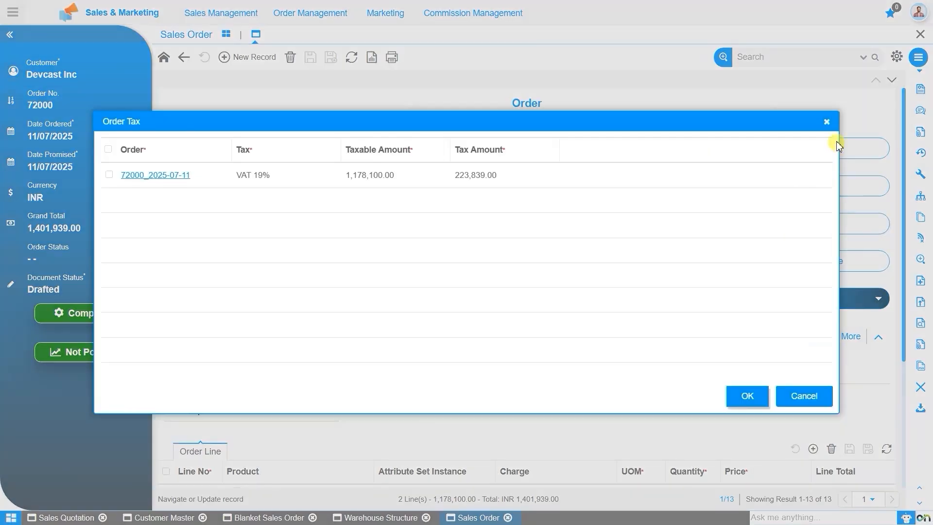
pyautogui.click(828, 123)
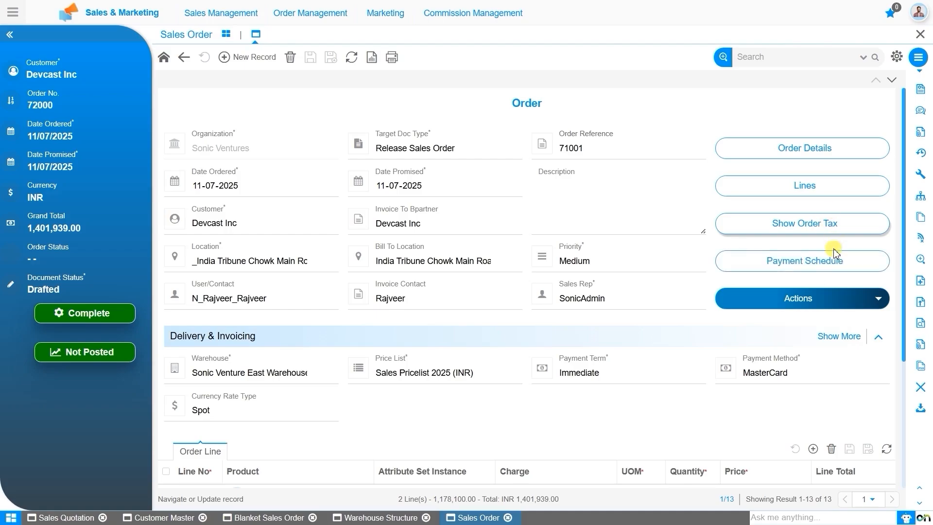
pyautogui.click(834, 264)
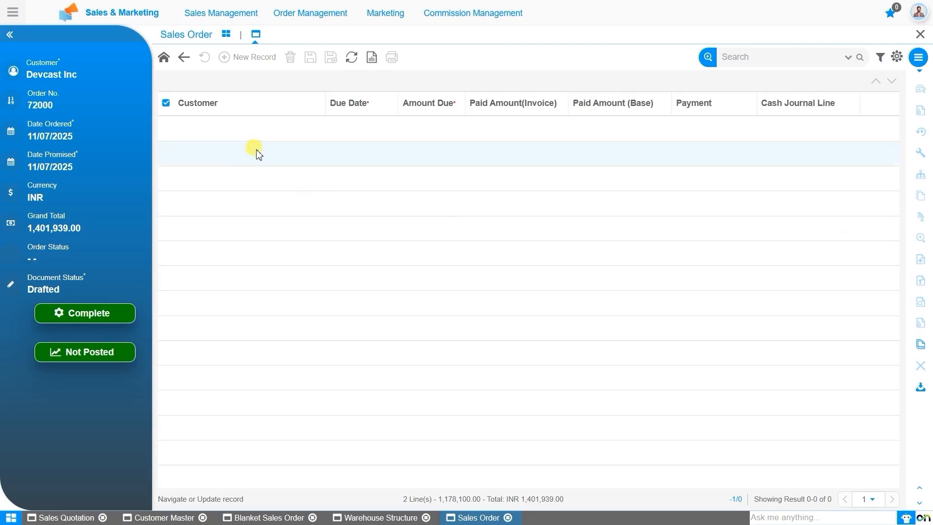
# Open the release sales order's lines and review the Desktop line's details.
pyautogui.click(164, 60)
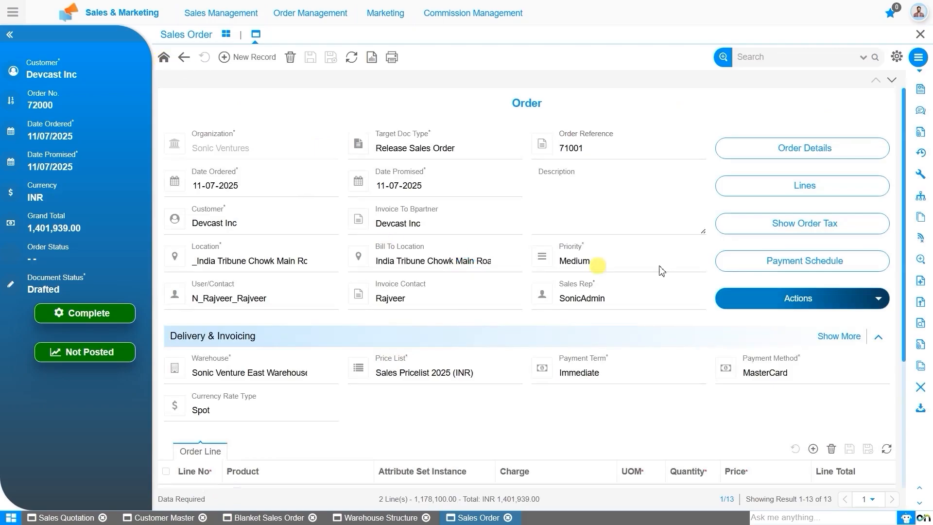
pyautogui.click(781, 192)
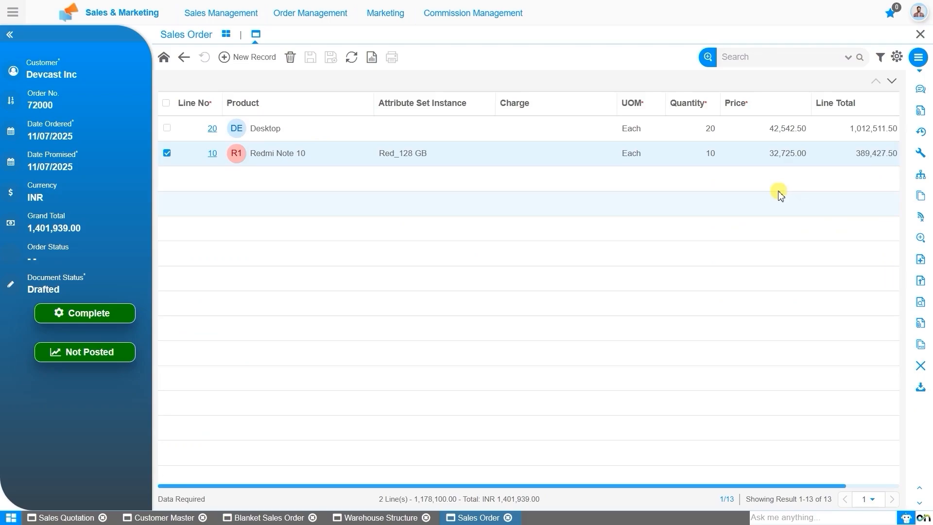
pyautogui.click(212, 129)
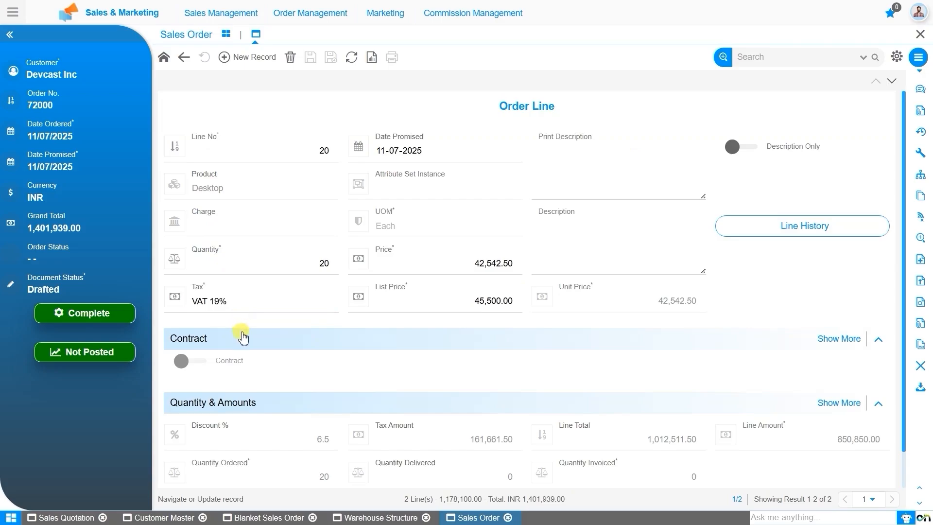
# Review the release order's delivery and invoicing details and its Apply Discount options, without applying a discount.
pyautogui.click(166, 65)
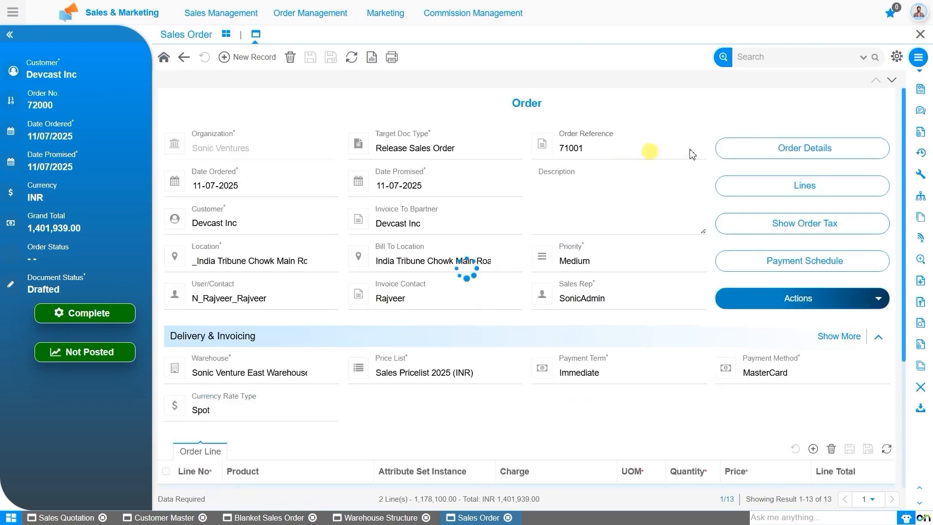
pyautogui.click(795, 150)
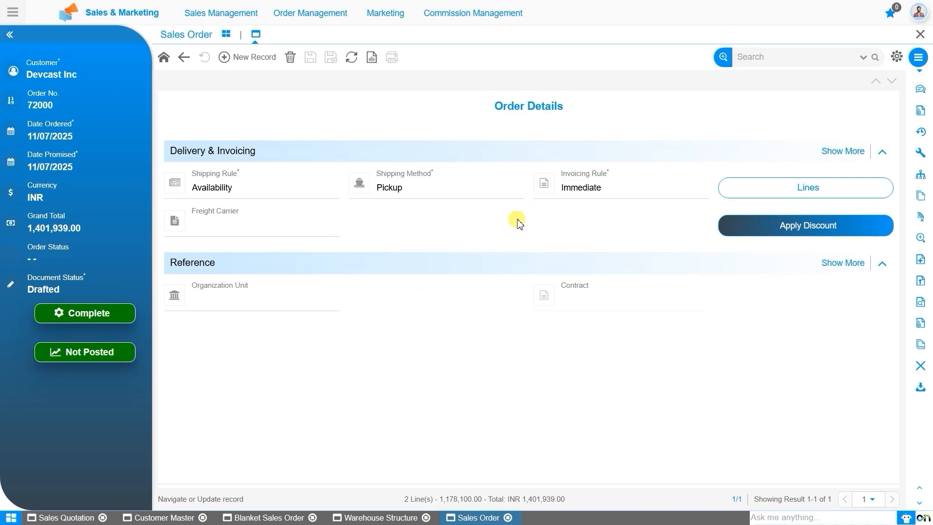
pyautogui.click(814, 231)
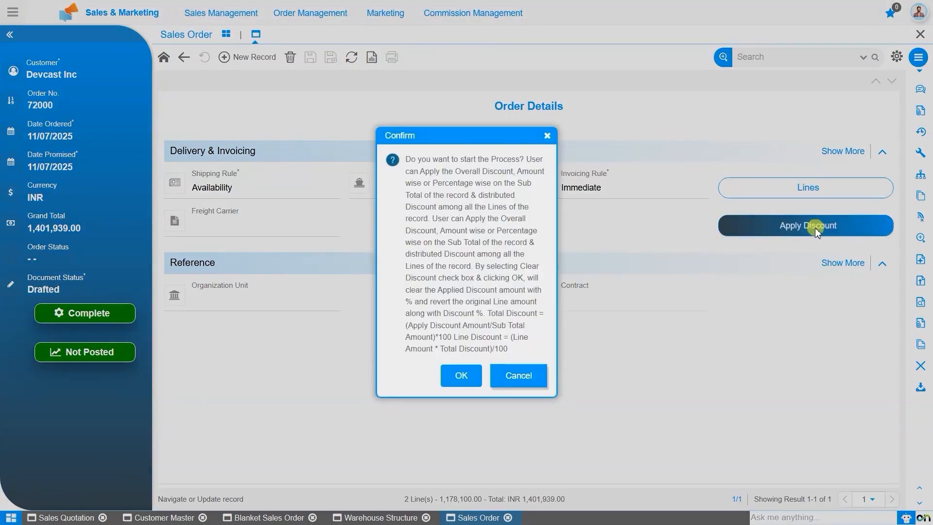
pyautogui.click(463, 382)
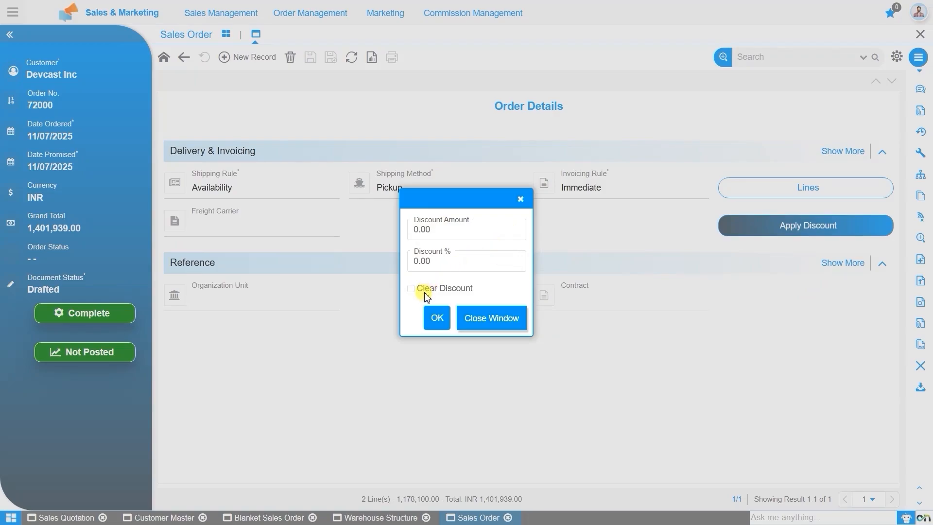
pyautogui.click(505, 329)
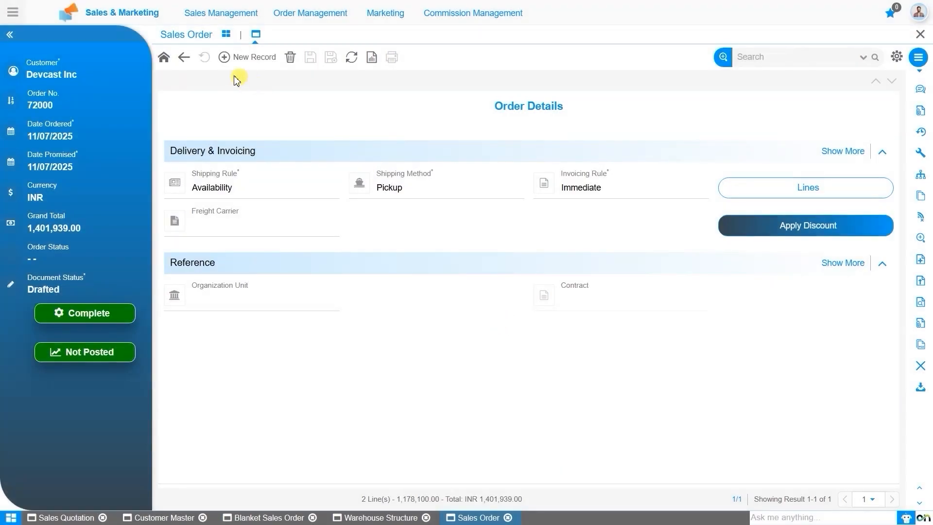
# Return to the order header and complete the Devcast Inc release sales order.
pyautogui.click(164, 62)
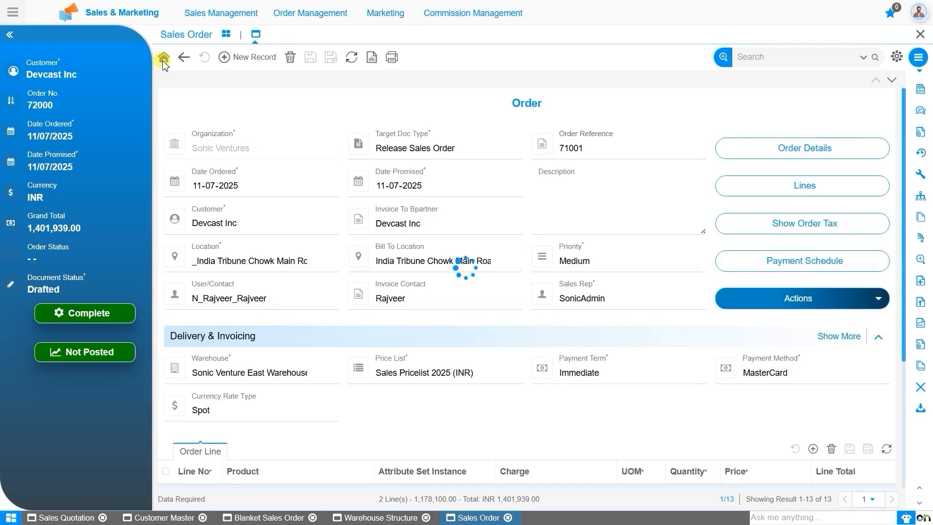
pyautogui.click(104, 315)
pyautogui.click(490, 295)
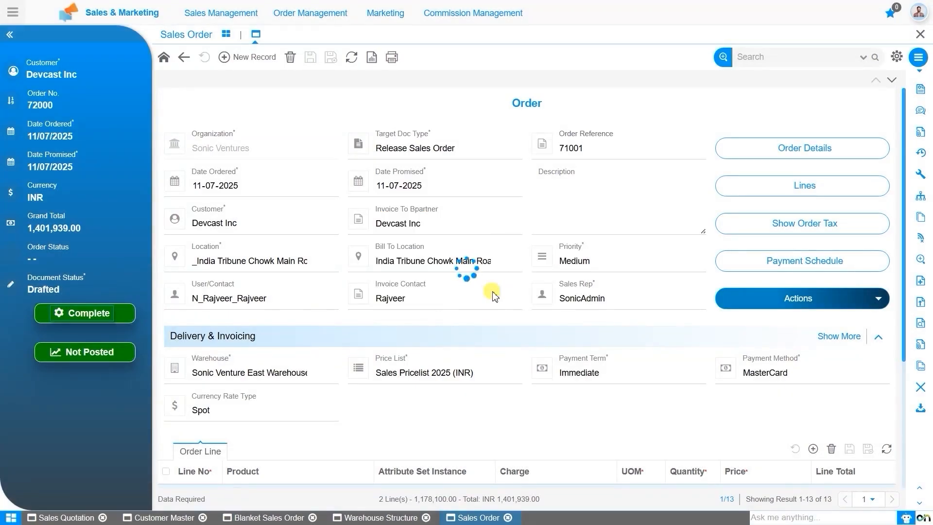
# Check the released quantity on the Redmi Note 10 line of the Devcast Inc blanket sales order.
pyautogui.click(291, 519)
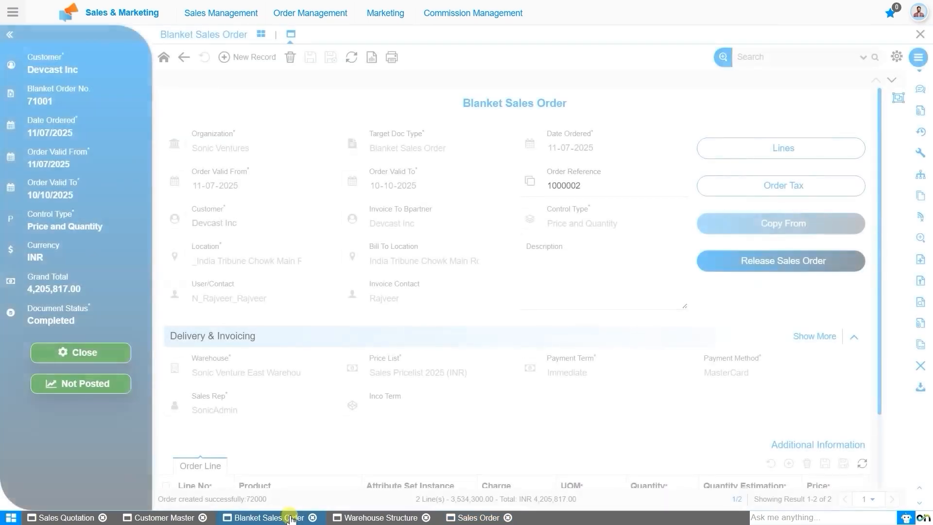
pyautogui.click(741, 155)
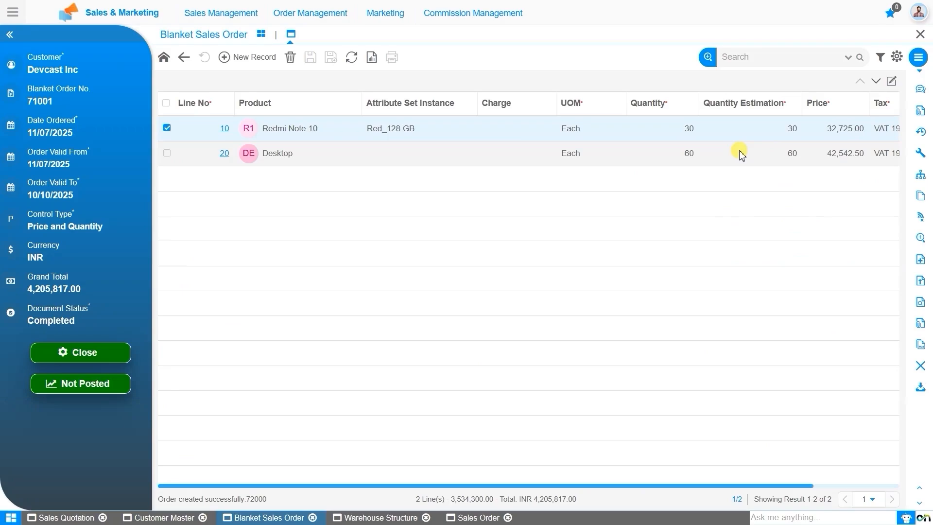
pyautogui.click(223, 128)
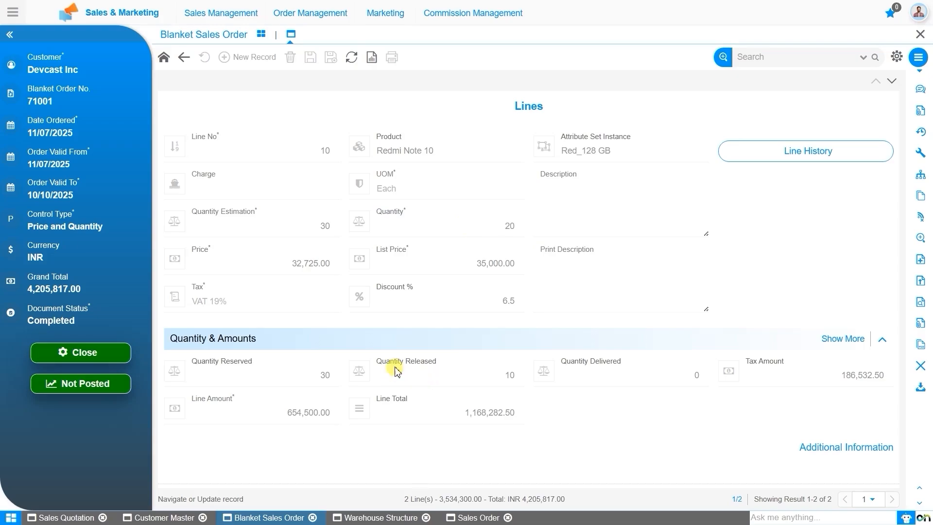
pyautogui.click(449, 370)
# Refresh the expected fulfilments on the Sales Order dashboard and review the lines of the Devcast Inc order.
pyautogui.click(450, 519)
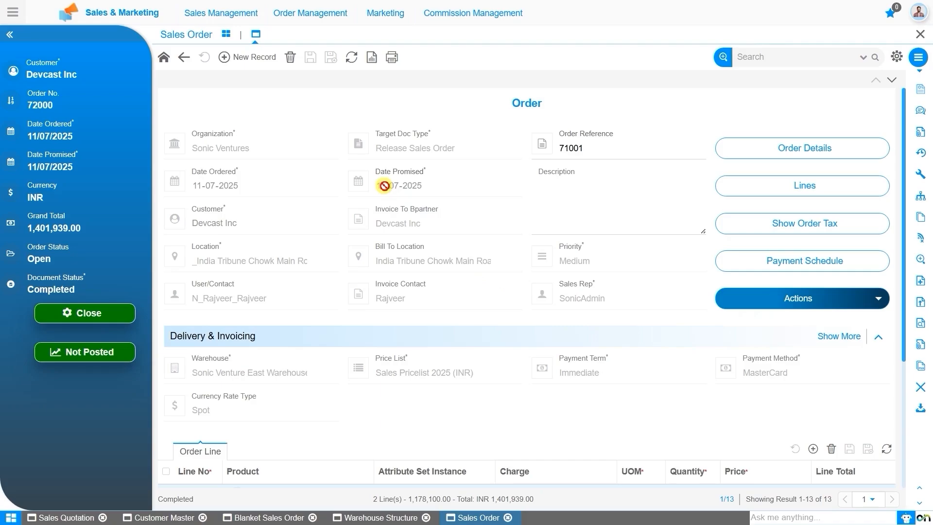
pyautogui.click(226, 34)
pyautogui.click(916, 56)
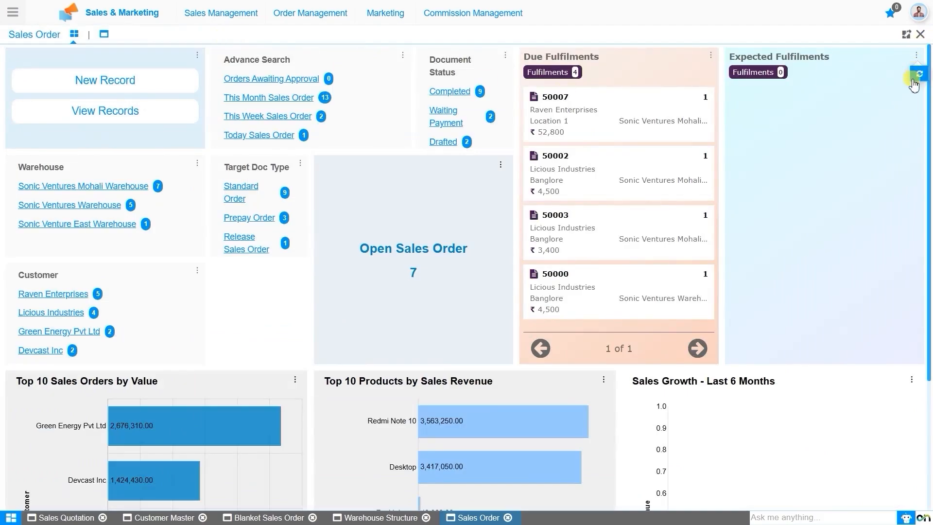
pyautogui.click(916, 76)
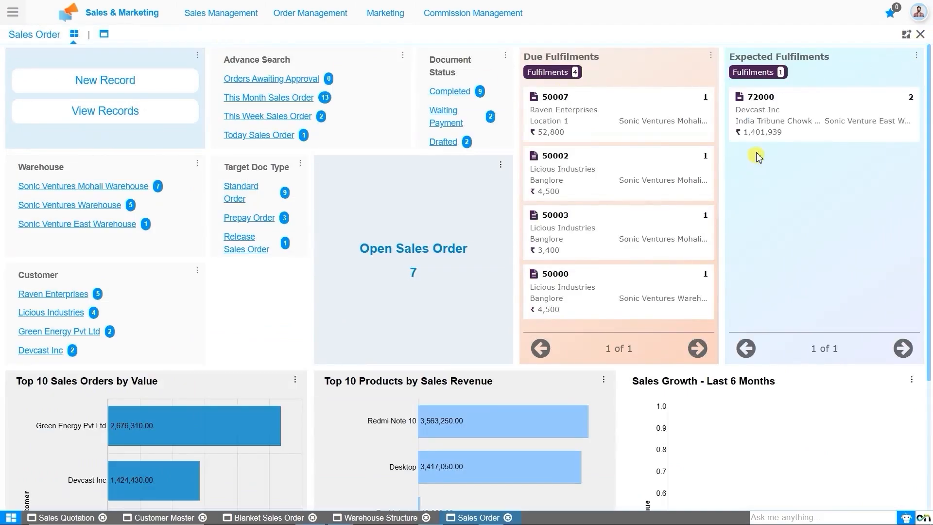
pyautogui.click(760, 104)
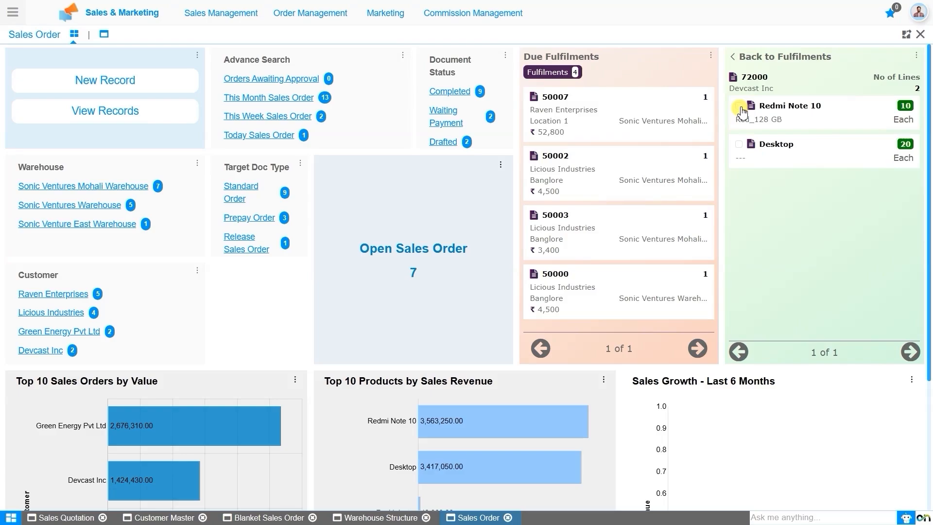
pyautogui.click(735, 57)
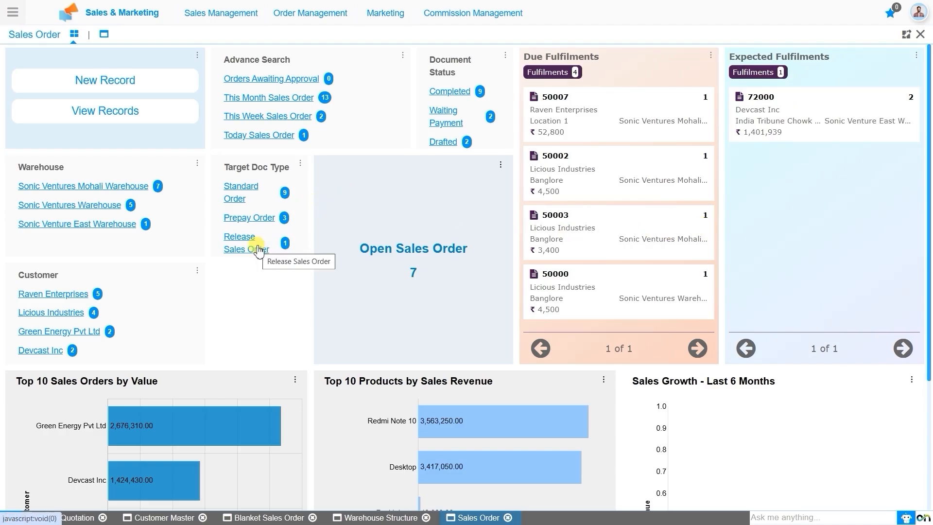
# Switch to the Material Management module and open the Delivery Order window under Order Fulfillment.
pyautogui.click(12, 13)
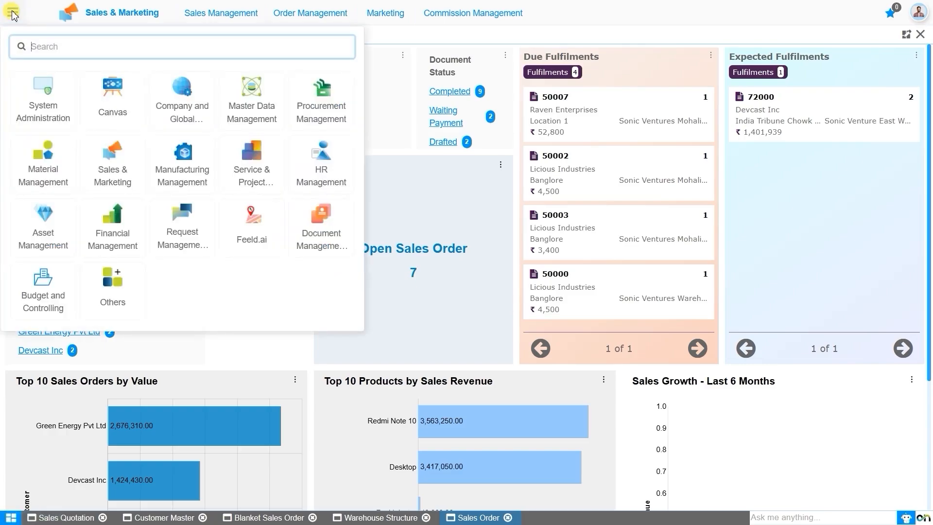
pyautogui.click(31, 172)
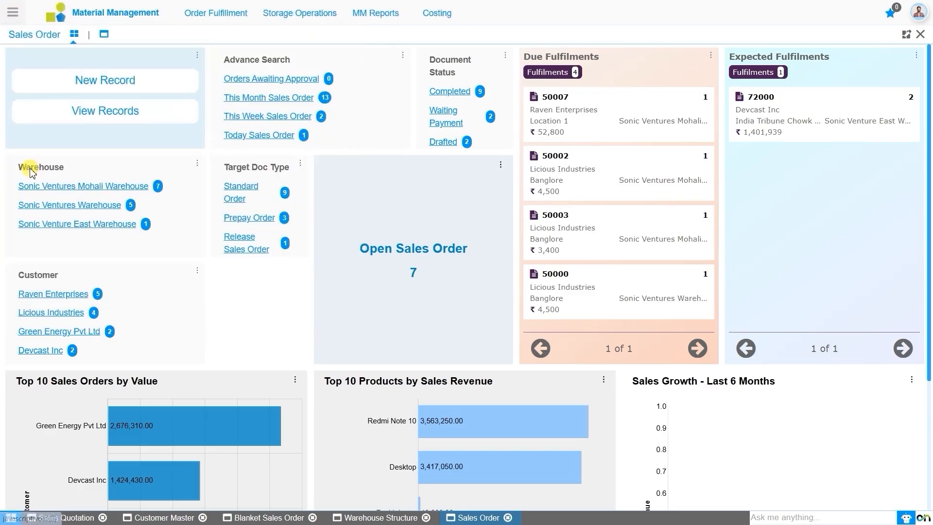
pyautogui.moveTo(216, 20)
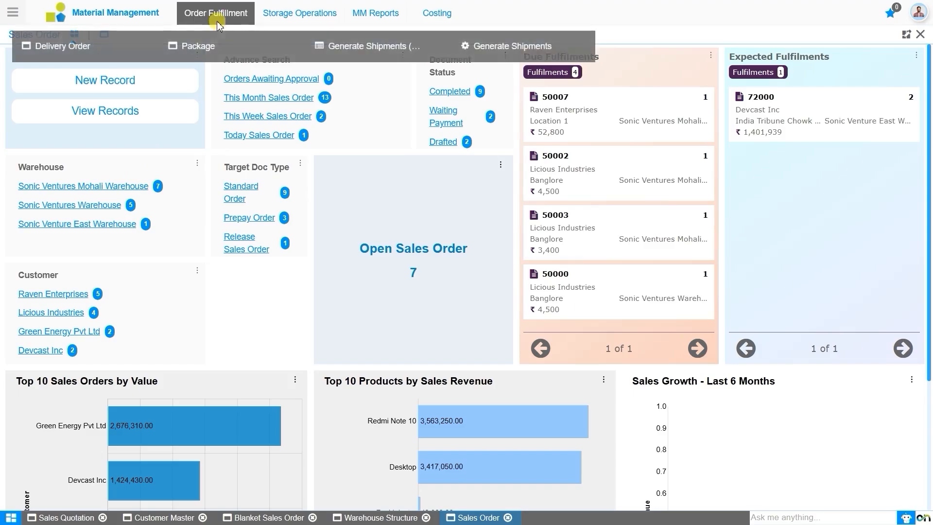
pyautogui.click(76, 55)
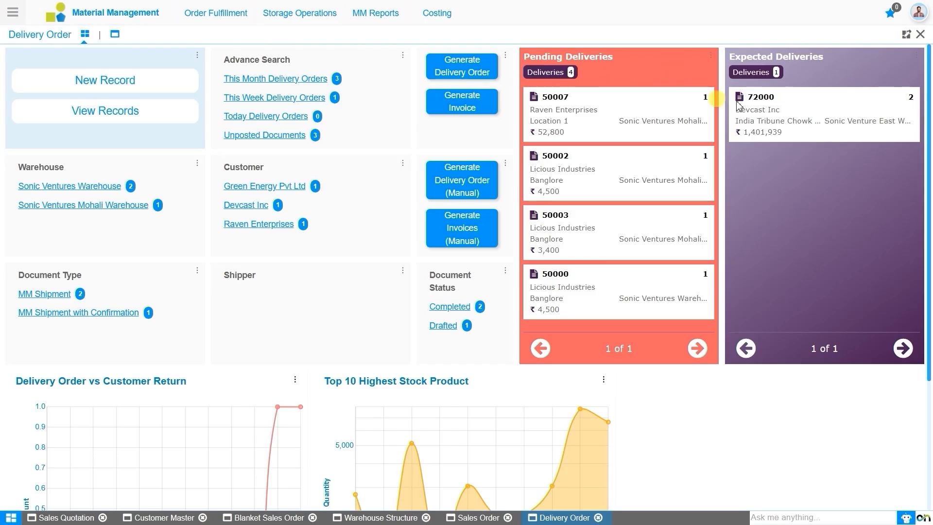
# Review the Devcast Inc expected delivery's lines, including Redmi Note 10, and look over the delivery dashboard's charts.
pyautogui.click(766, 98)
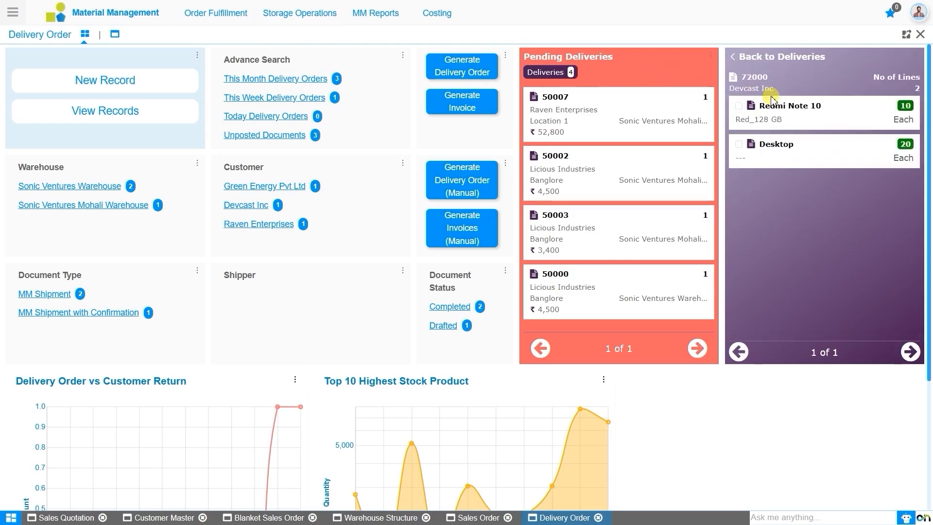
pyautogui.click(740, 106)
pyautogui.click(907, 64)
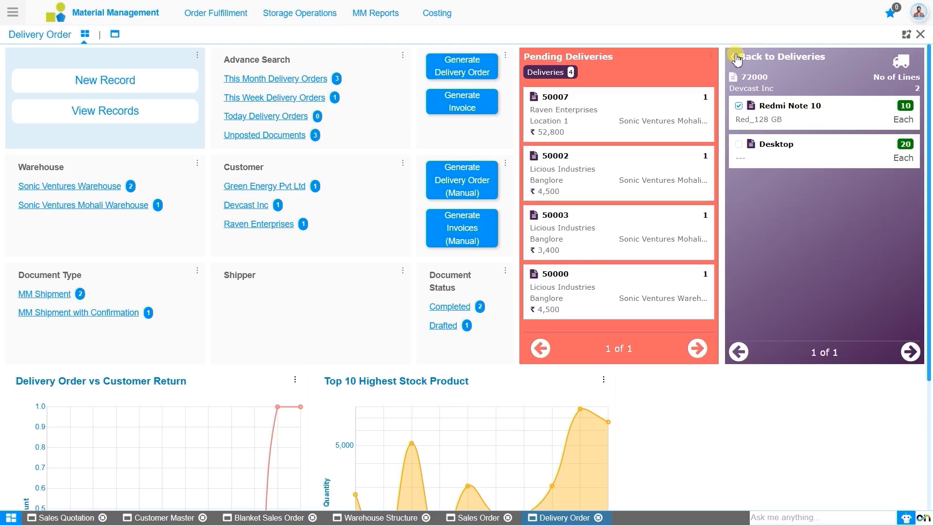
pyautogui.click(738, 57)
pyautogui.scroll(-4, 447, 296)
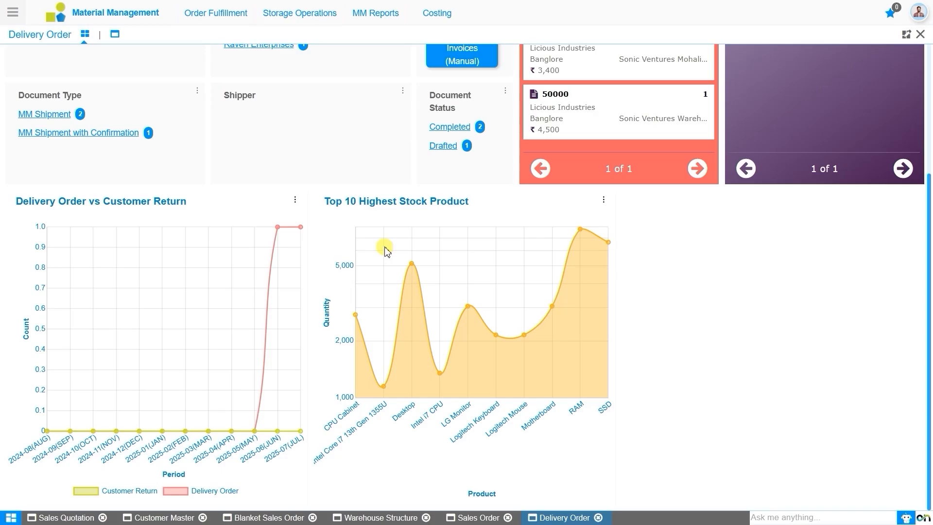
pyautogui.scroll(3, 384, 251)
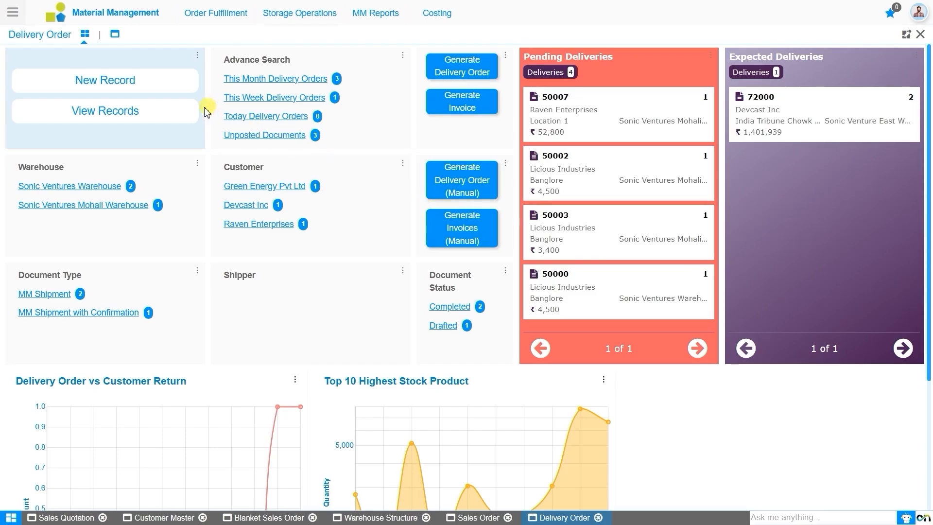
# Start a new delivery order with document type MM Shipment with Confirmation and movement date 12-07-2025.
pyautogui.click(147, 97)
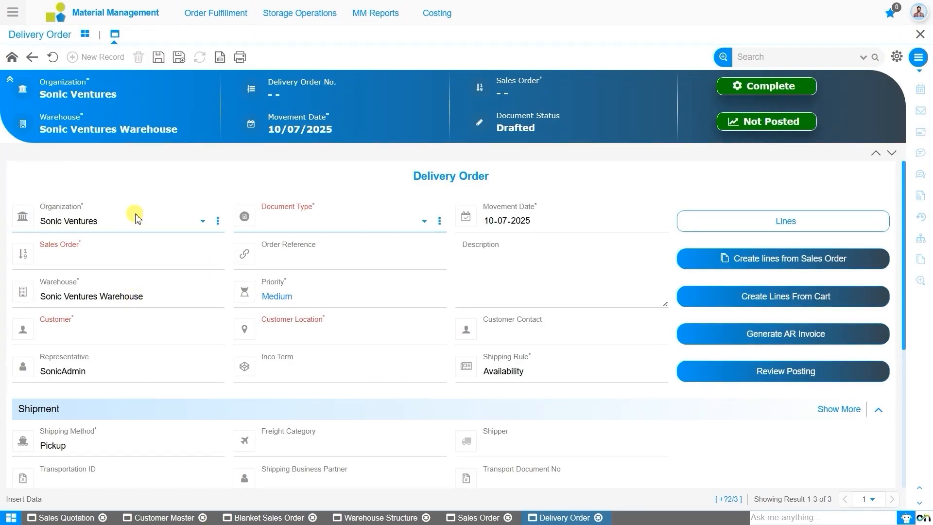
pyautogui.click(307, 227)
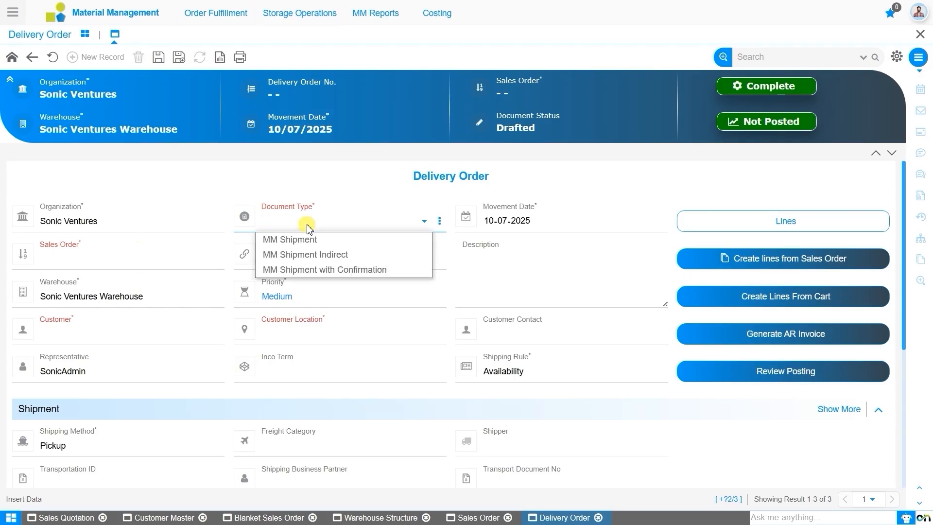
pyautogui.click(339, 271)
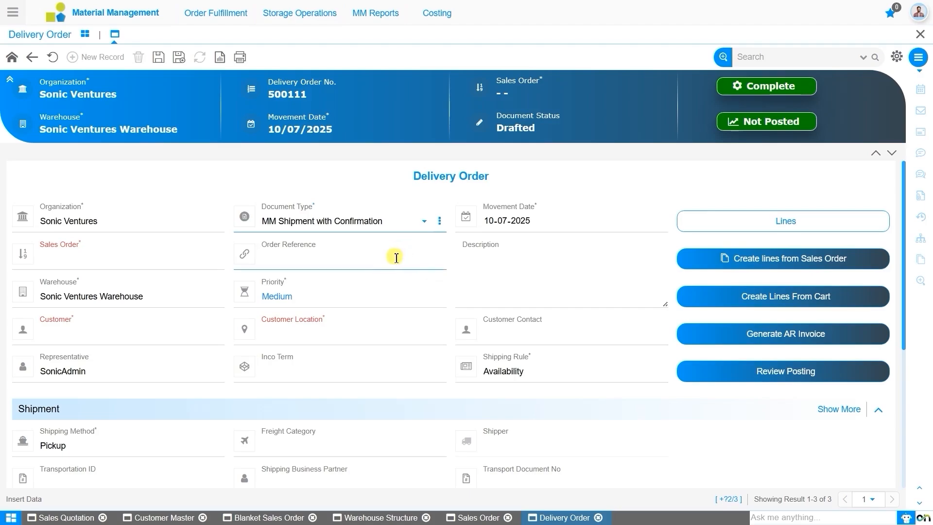
pyautogui.click(488, 221)
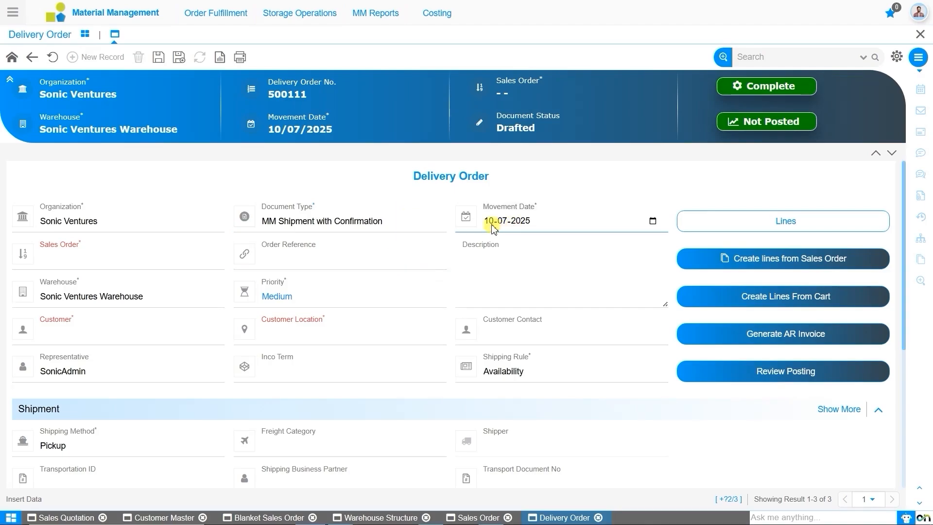
pyautogui.click(488, 221)
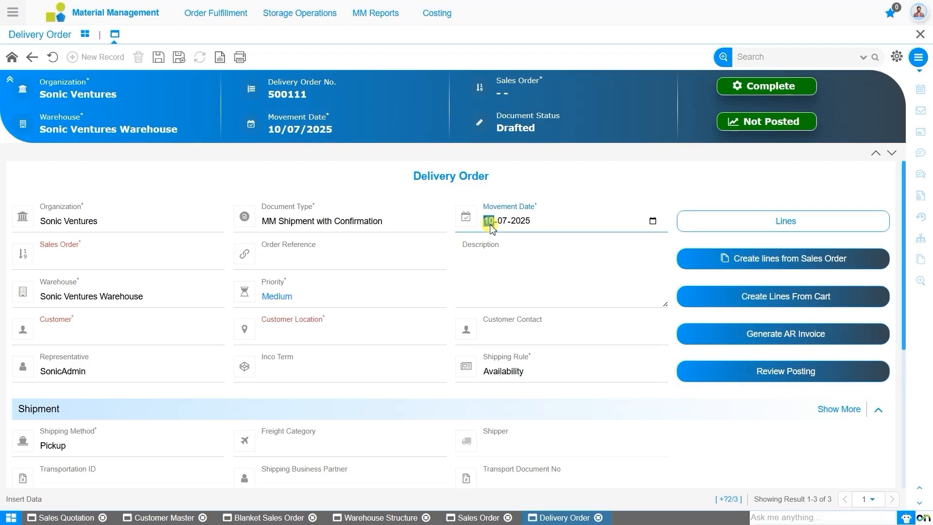
pyautogui.write('12')
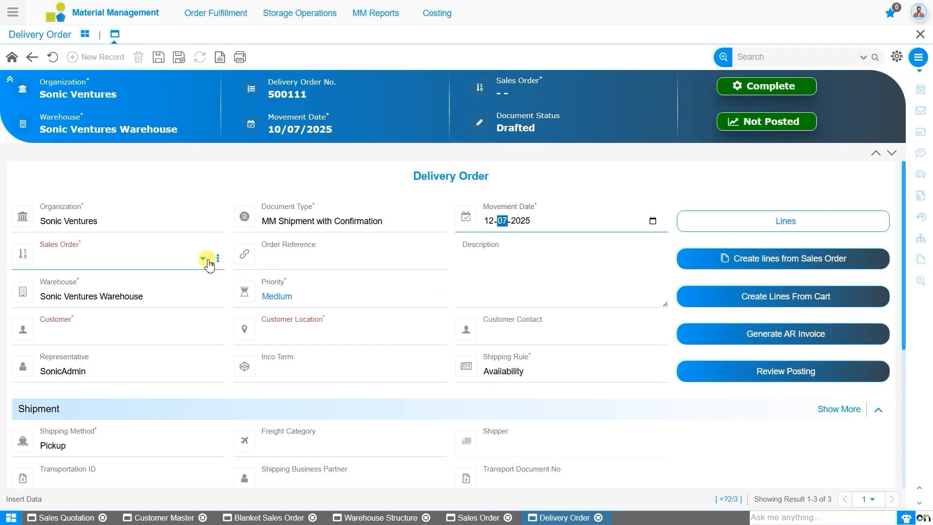
# Link the delivery order to the Devcast Inc release sales order dated 2025-07-11.
pyautogui.click(166, 263)
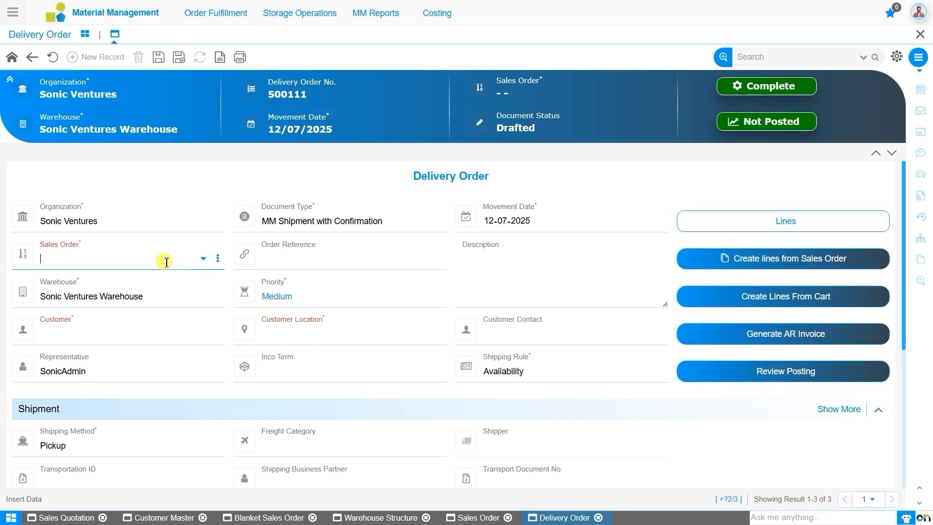
pyautogui.write('72')
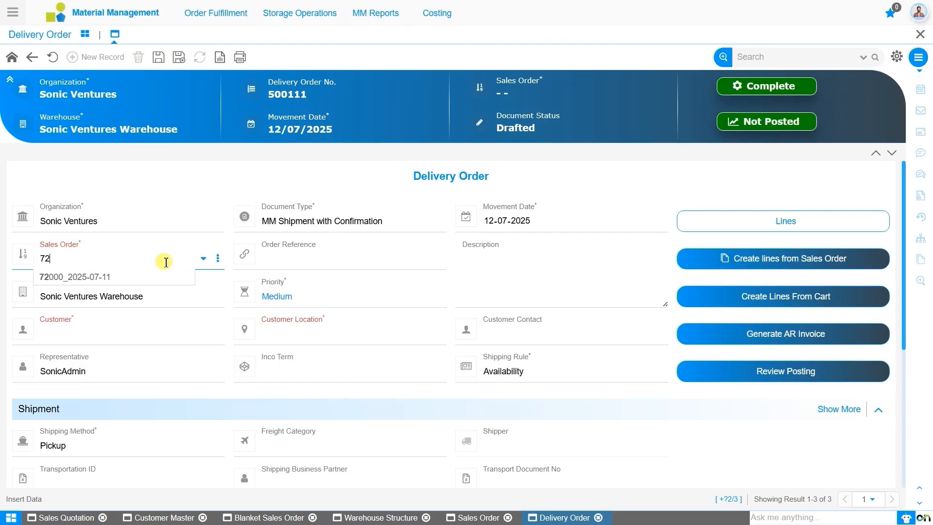
pyautogui.click(164, 277)
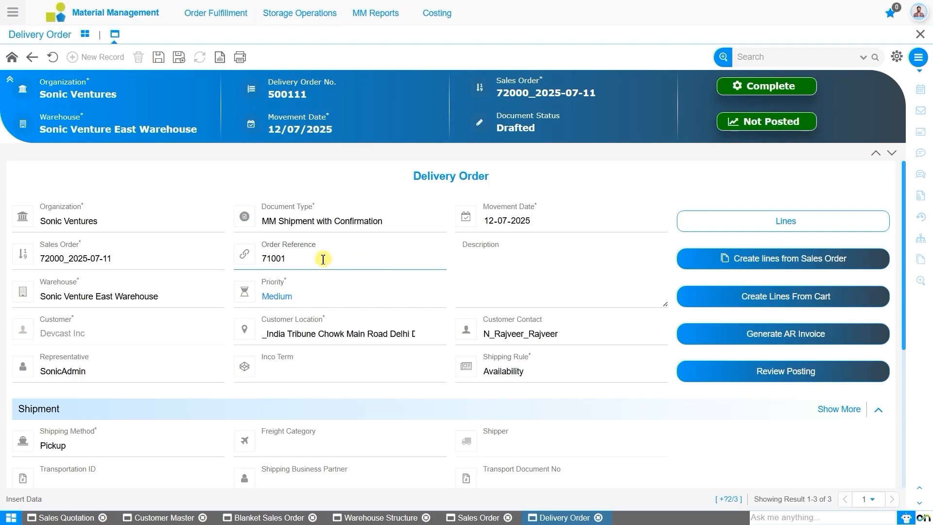
# Save the new delivery order header and look over its Shipment details, such as shipping method and number of packages.
pyautogui.click(158, 57)
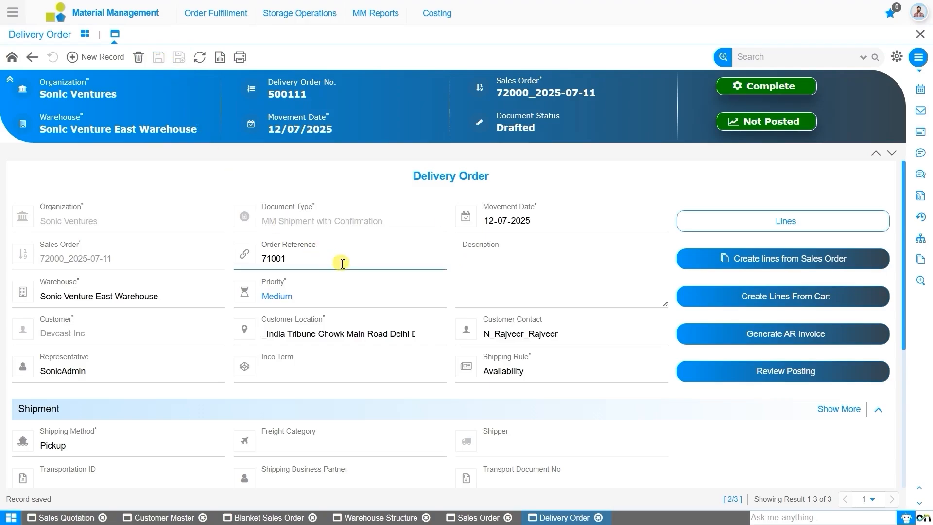
pyautogui.scroll(-5, 311, 251)
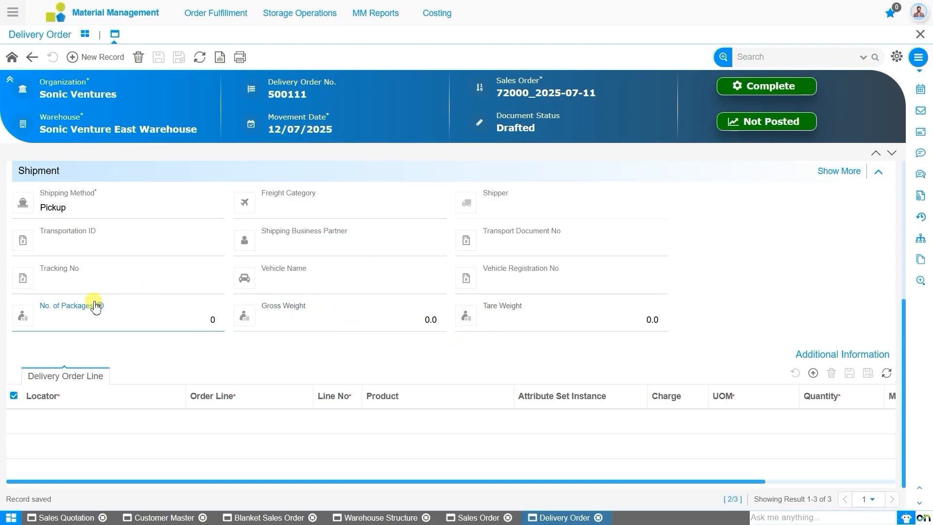
pyautogui.moveTo(96, 307)
pyautogui.scroll(5, 95, 307)
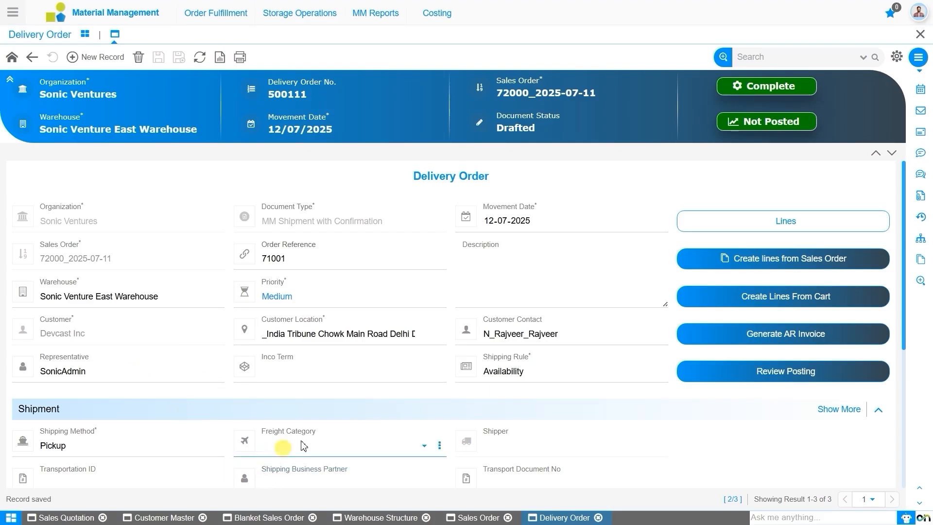
pyautogui.click(728, 365)
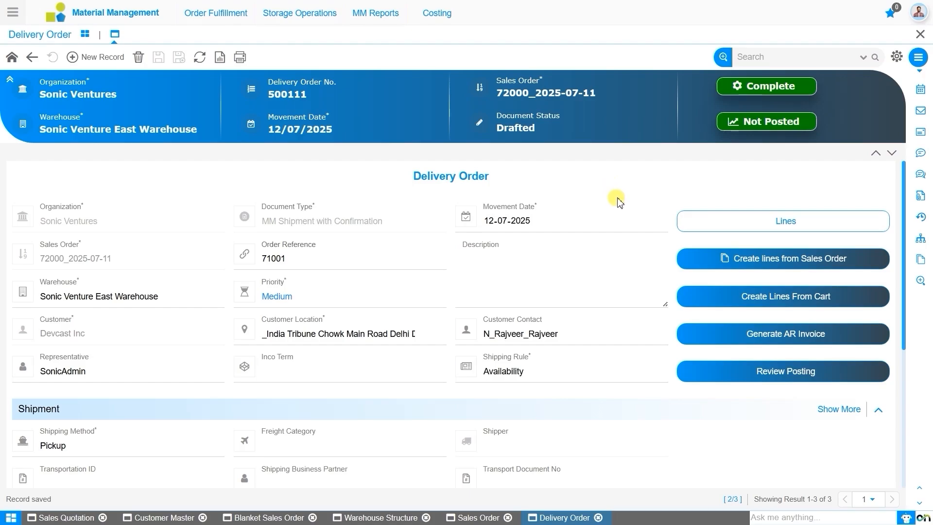
pyautogui.click(611, 252)
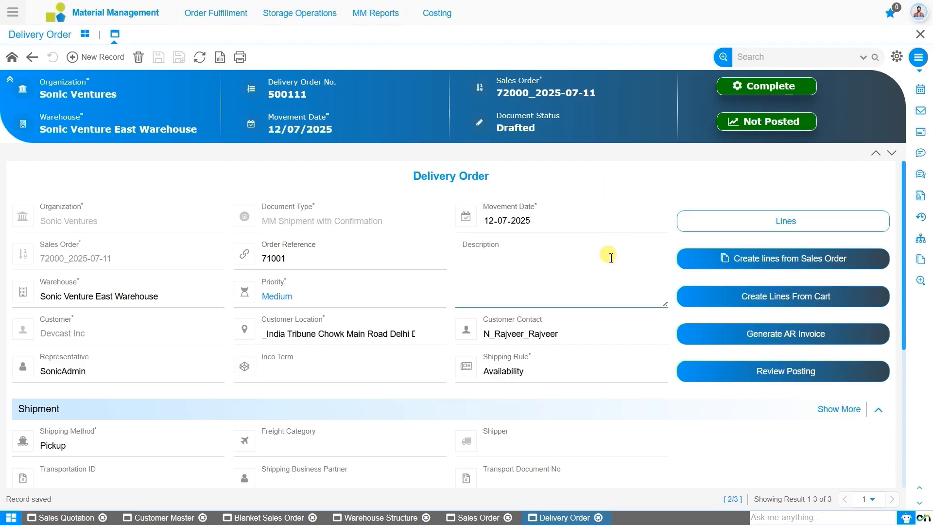
# Create delivery lines from the sales order for both Redmi Note 10 and Desktop, using the Sonic Venture East Warehouse locator SVEL-1.
pyautogui.click(700, 265)
pyautogui.click(724, 262)
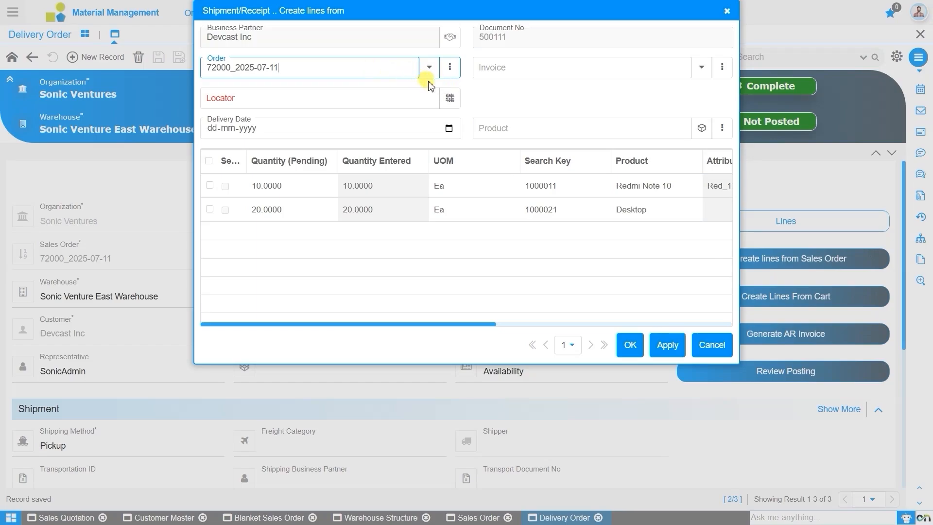
pyautogui.click(449, 98)
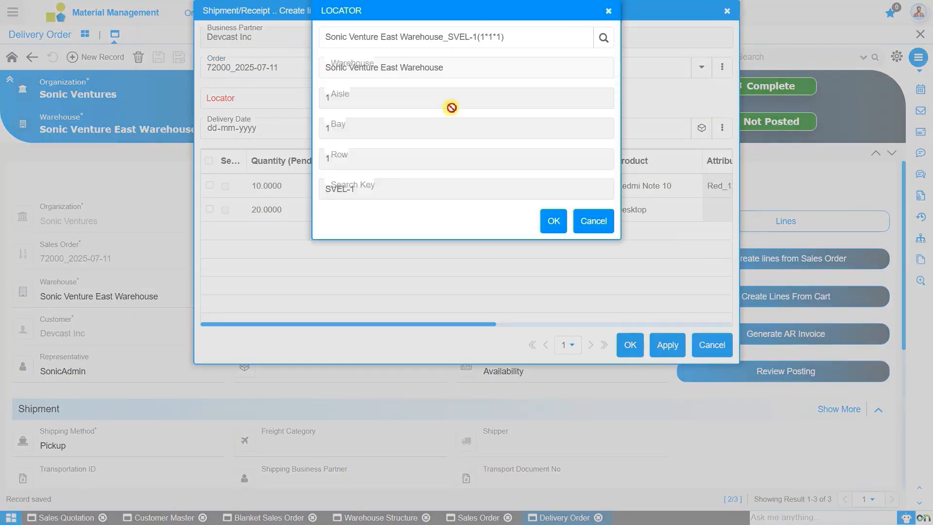
pyautogui.click(545, 222)
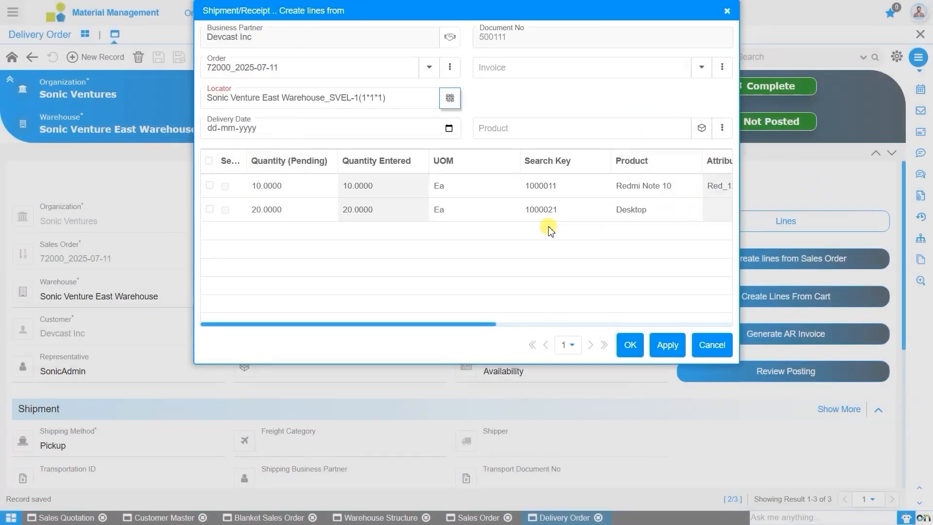
pyautogui.click(209, 161)
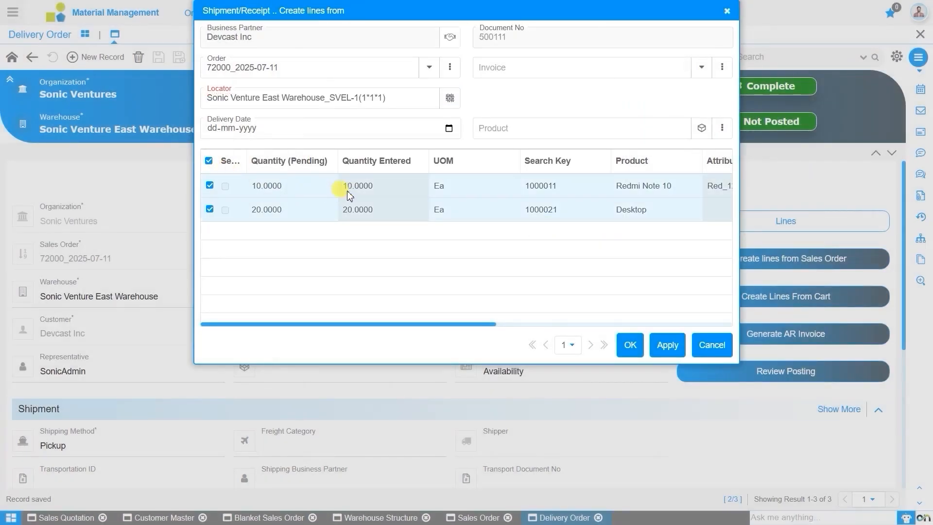
pyautogui.click(629, 355)
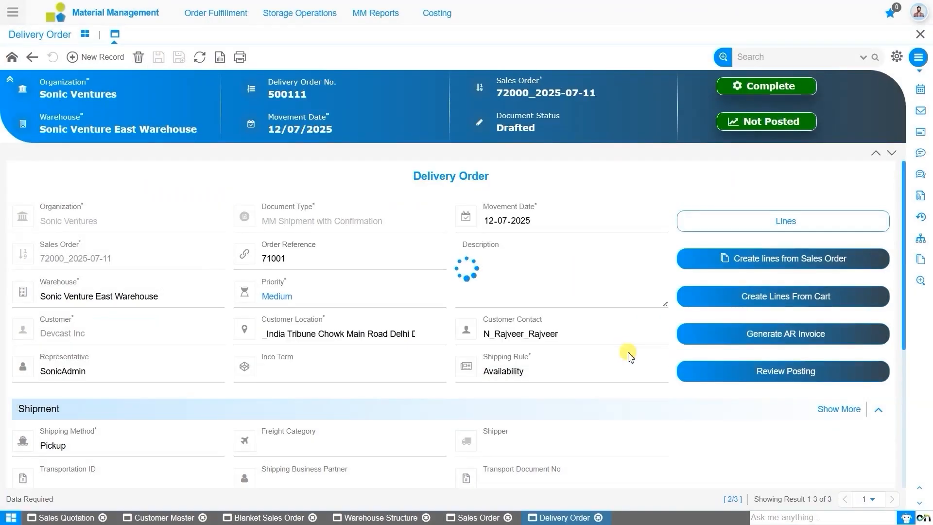
# Review the delivery order's lines, check the Redmi Note 10 line's details, and return to the header.
pyautogui.click(821, 231)
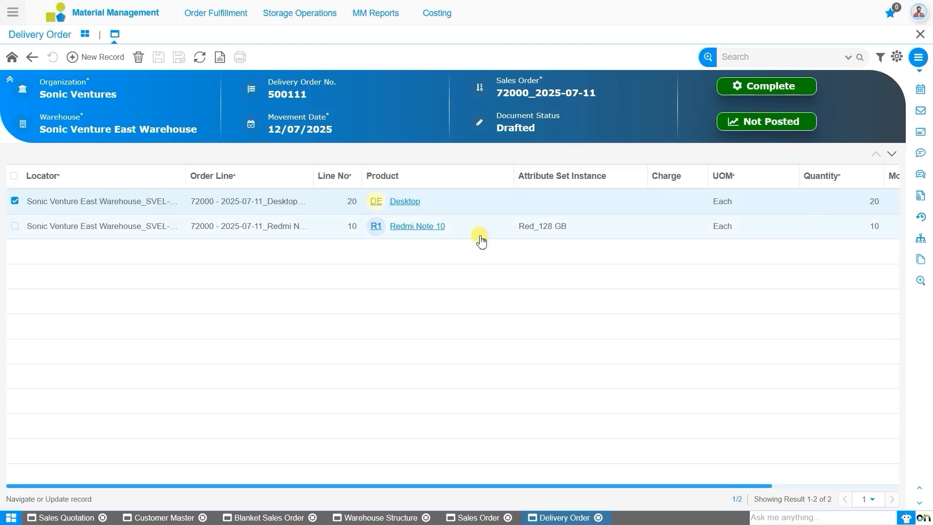
pyautogui.doubleClick(421, 229)
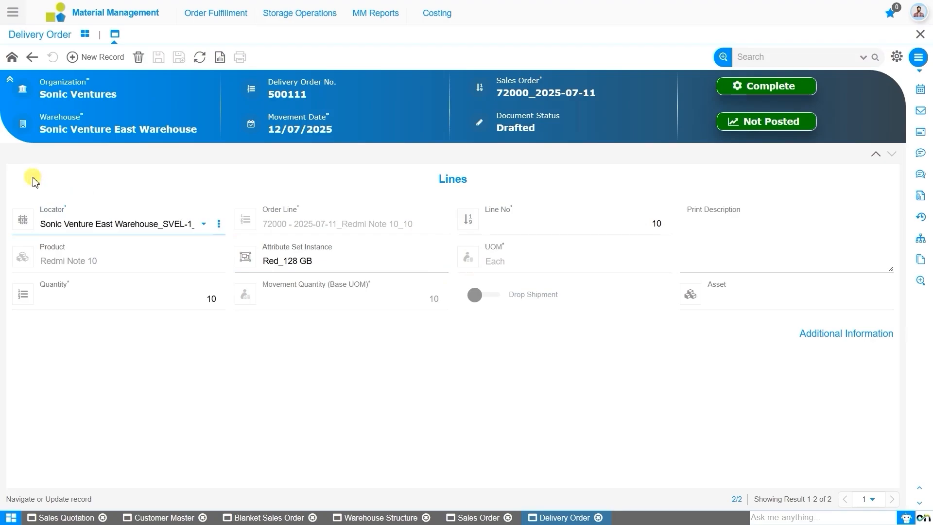
pyautogui.click(12, 59)
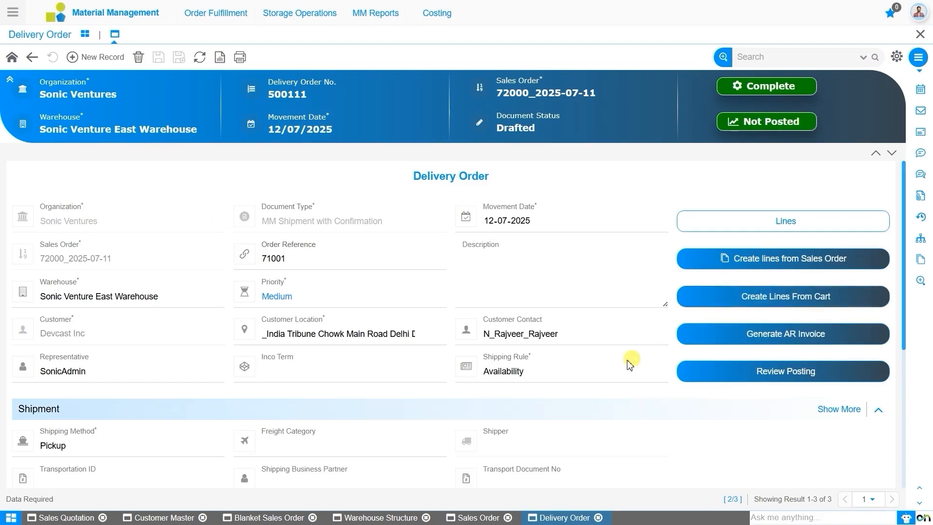
# Look at the available carts and filters for creating delivery lines from a cart, and close the dialog.
pyautogui.click(715, 298)
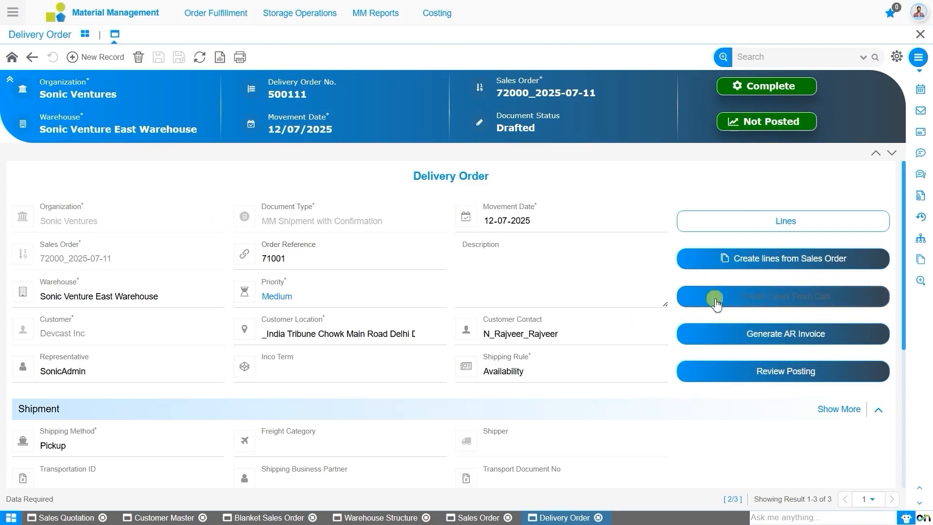
pyautogui.click(750, 298)
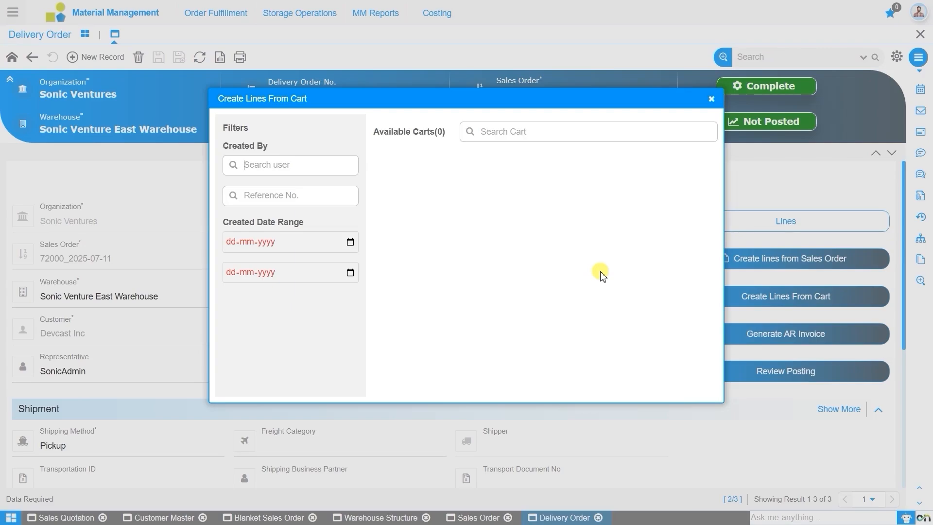
pyautogui.click(712, 100)
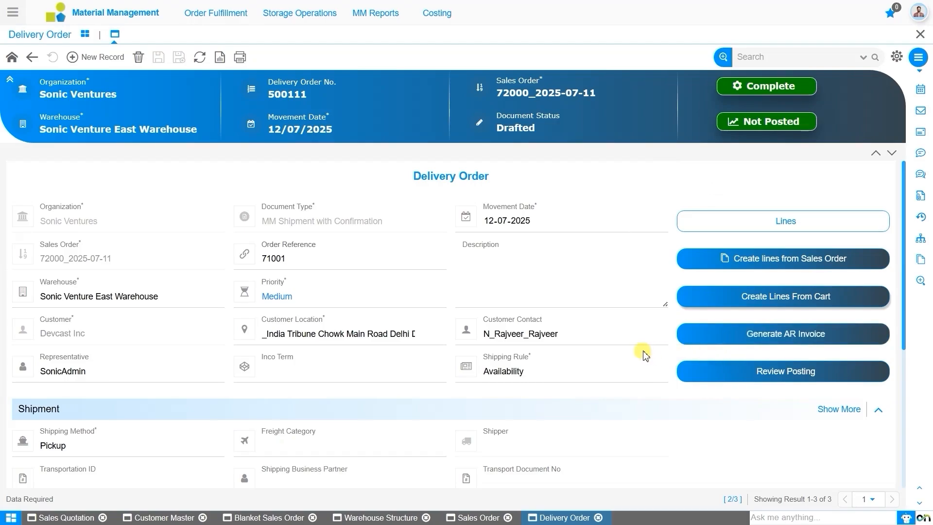
# Process the Devcast Inc delivery order with the document action Complete.
pyautogui.moveTo(485, 247)
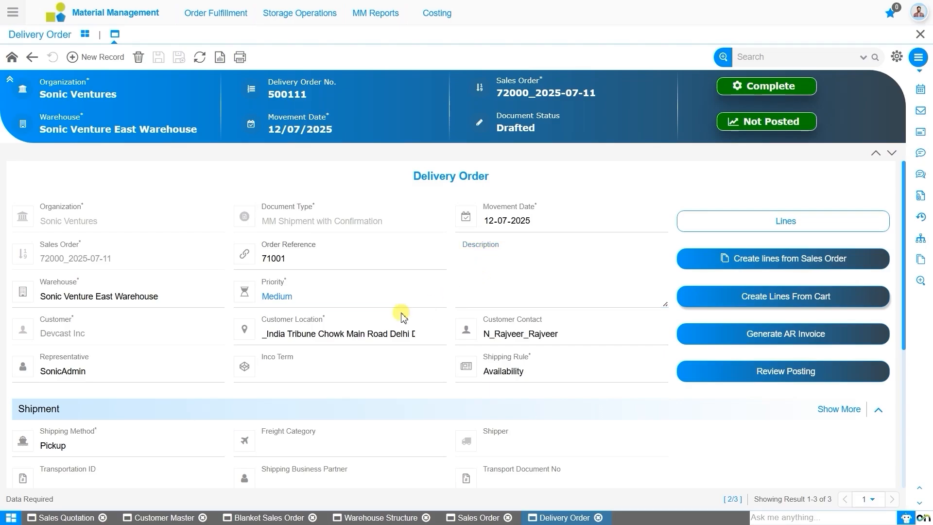
pyautogui.click(751, 381)
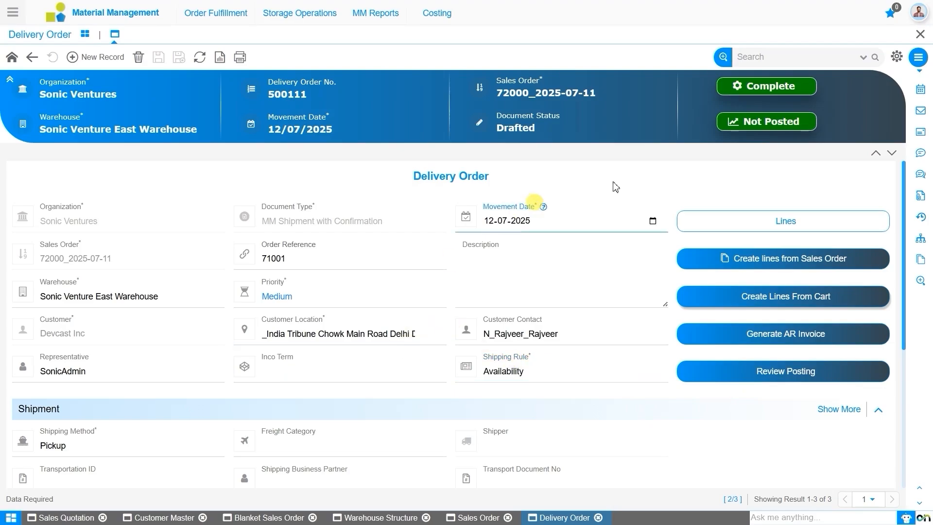
pyautogui.click(783, 87)
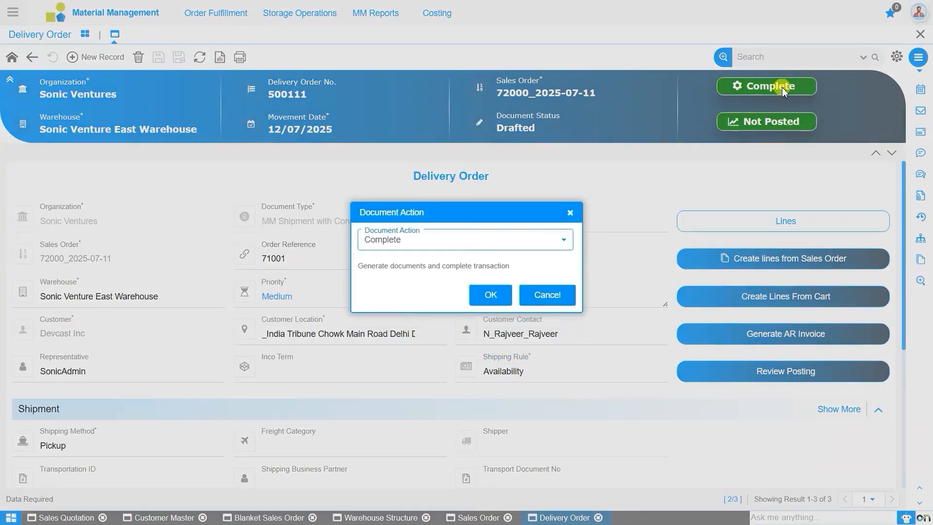
pyautogui.click(494, 289)
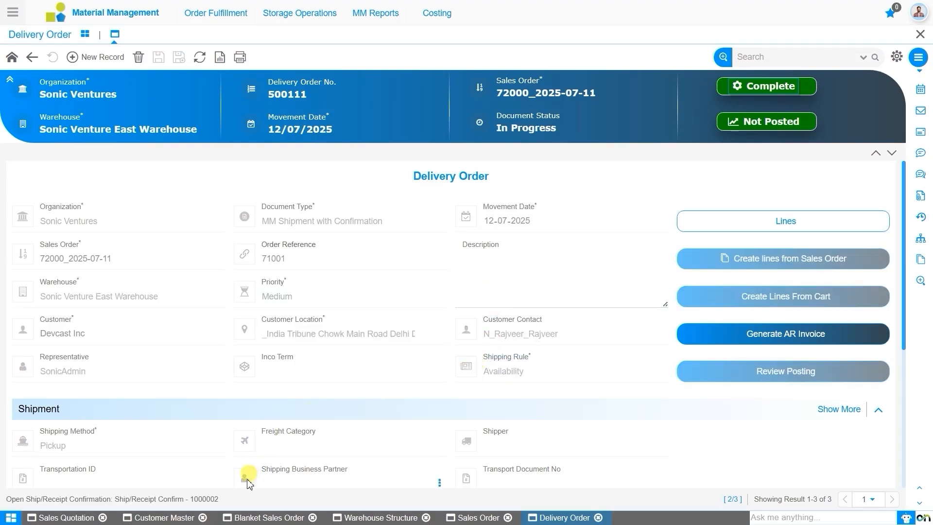
# Open the Ship/GRN Confirmation window and display the unapproved confirmation record for the delivery order dated 2025-07-12.
pyautogui.doubleClick(215, 499)
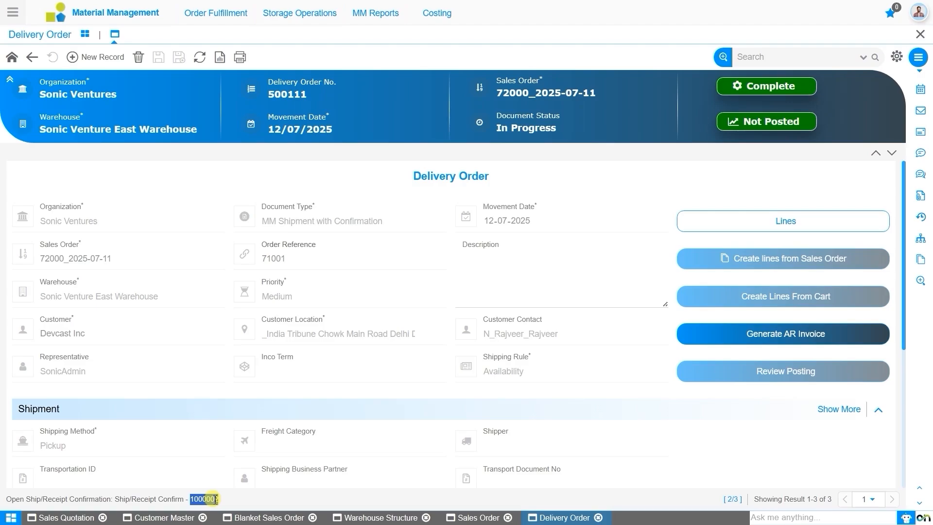
pyautogui.moveTo(325, 19)
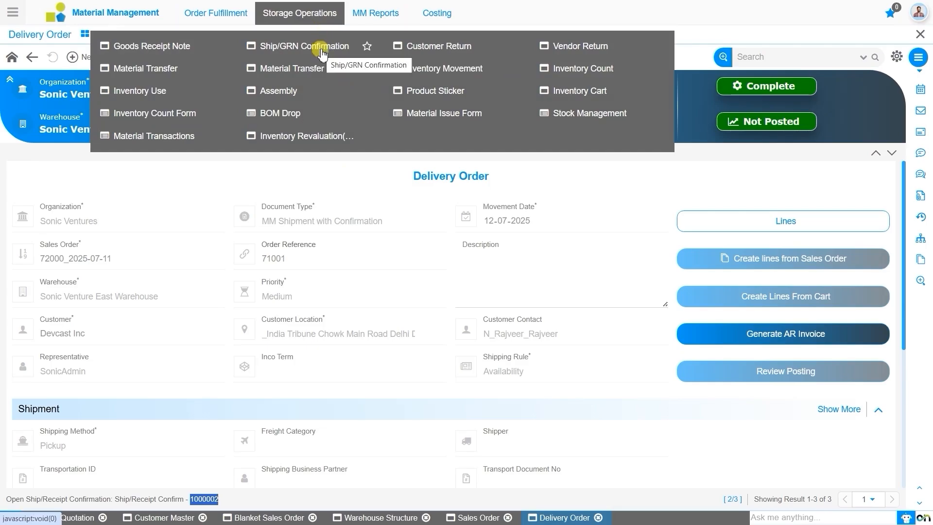
pyautogui.click(322, 47)
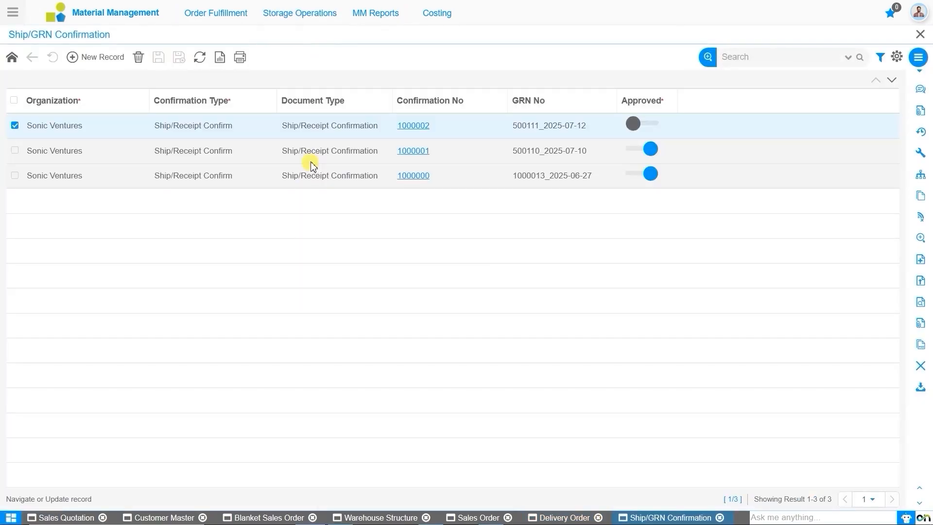
pyautogui.click(417, 133)
pyautogui.click(419, 137)
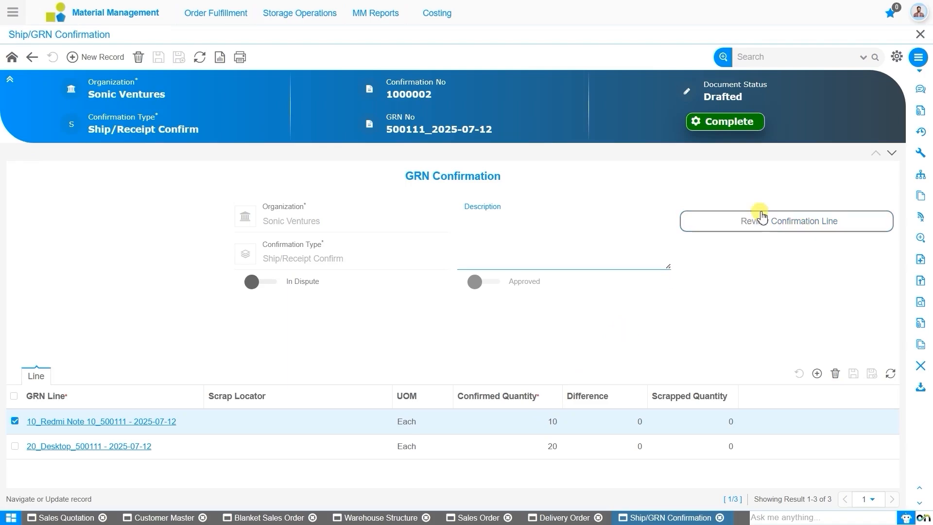
# Try a confirmed quantity of 8 on the Redmi Note 10 confirmation line, discard the change, and return to the confirmation header.
pyautogui.click(772, 233)
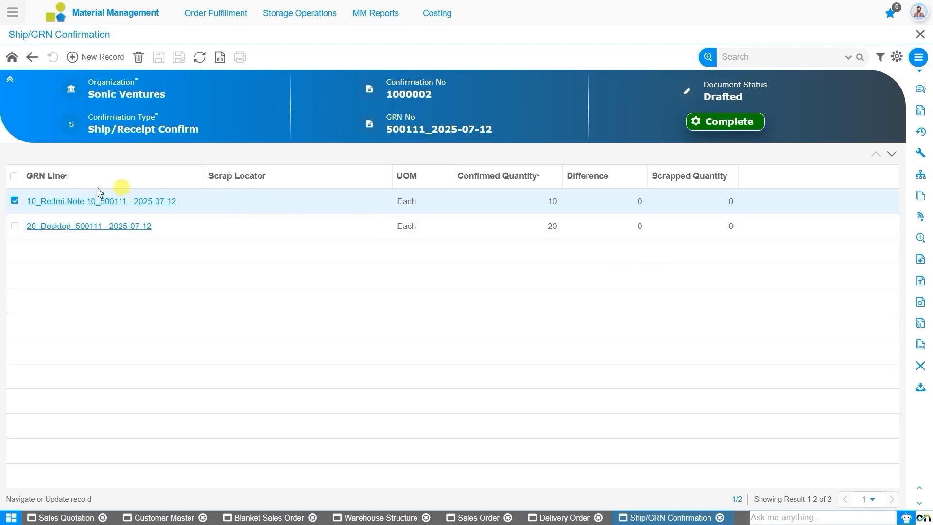
pyautogui.click(109, 202)
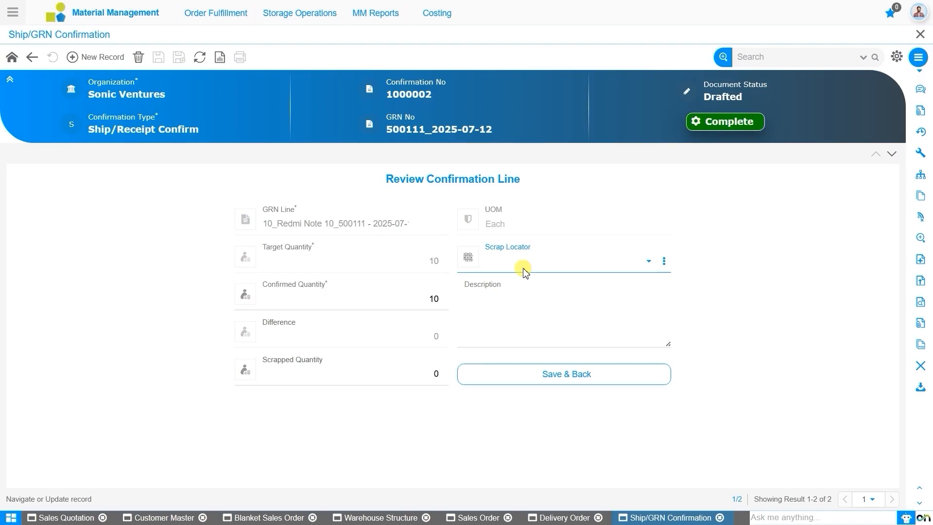
pyautogui.click(420, 300)
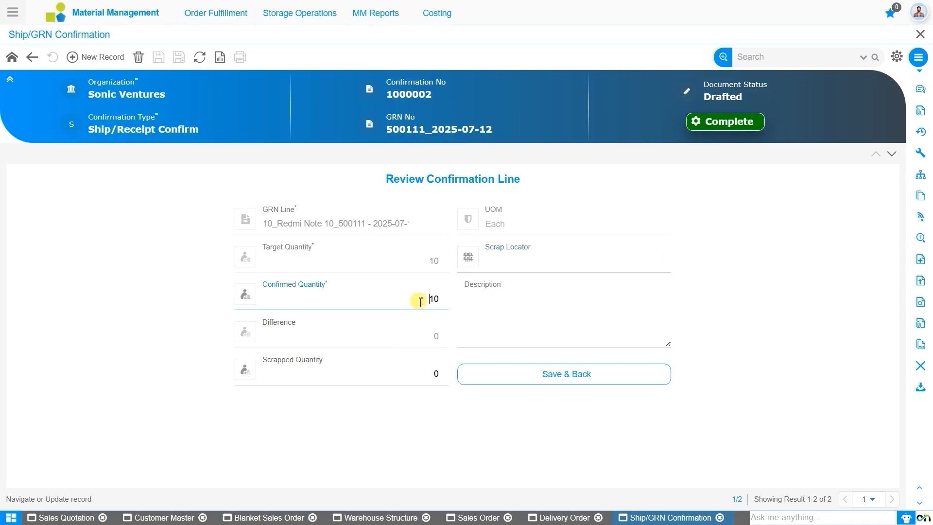
pyautogui.doubleClick(420, 301)
pyautogui.write('8')
pyautogui.click(602, 316)
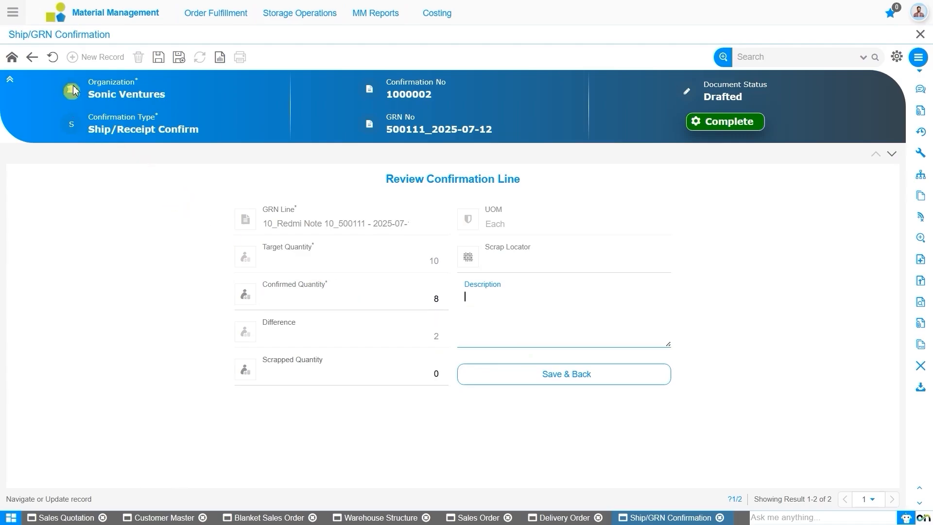
pyautogui.click(52, 58)
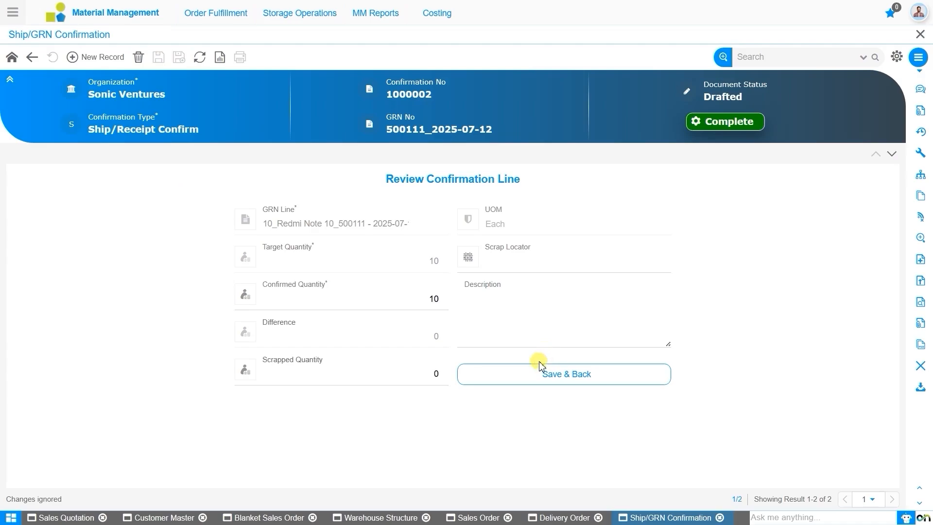
pyautogui.click(559, 381)
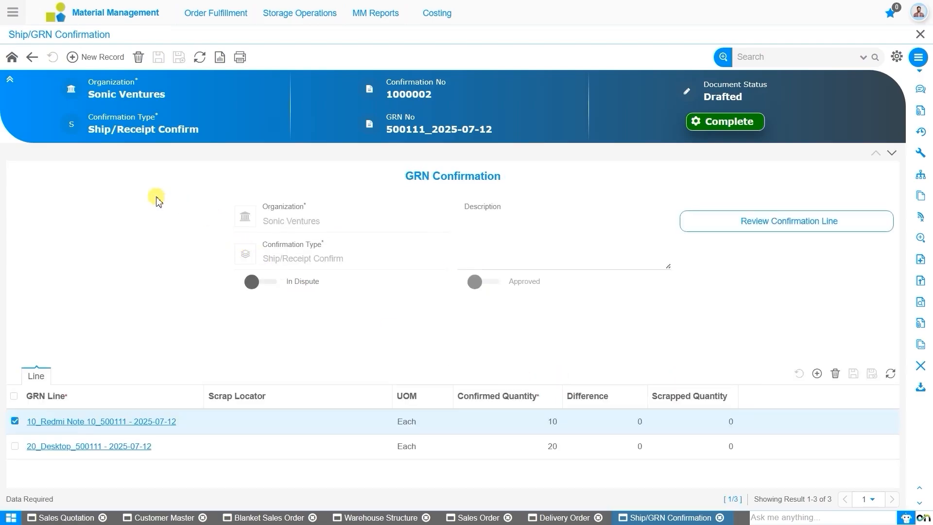
# Process the Ship/Receipt confirmation with the document action Complete.
pyautogui.click(722, 123)
pyautogui.click(492, 295)
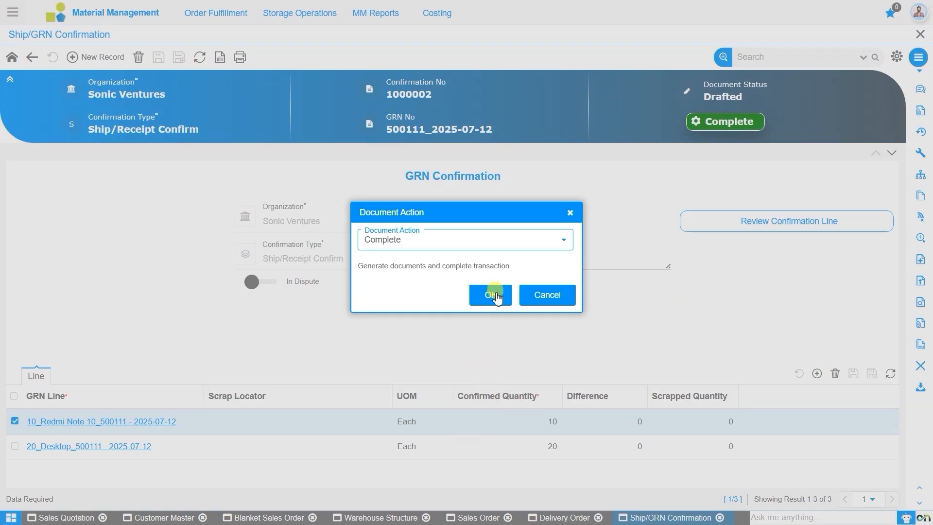
pyautogui.click(492, 295)
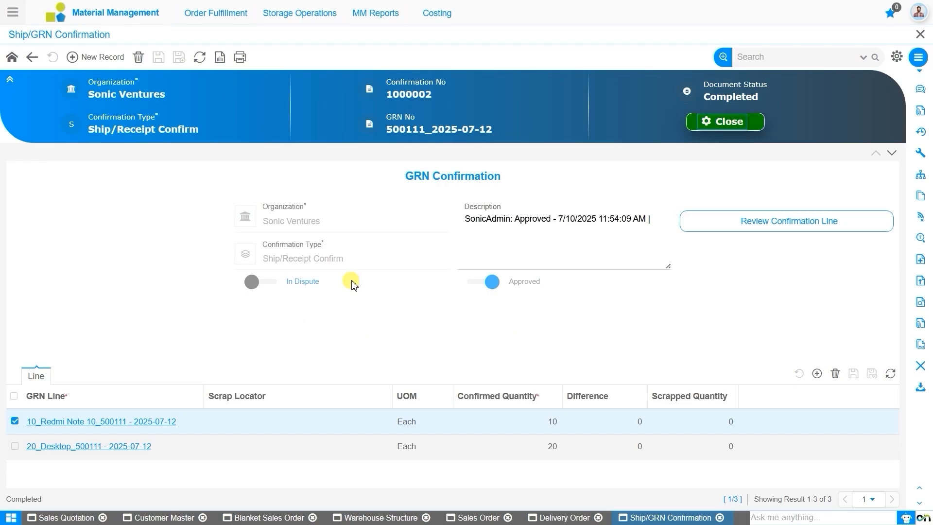
# Return to the Delivery Order window, refresh it, and check the Devcast Inc delivery order's document status in the record and list.
pyautogui.click(577, 518)
pyautogui.click(199, 58)
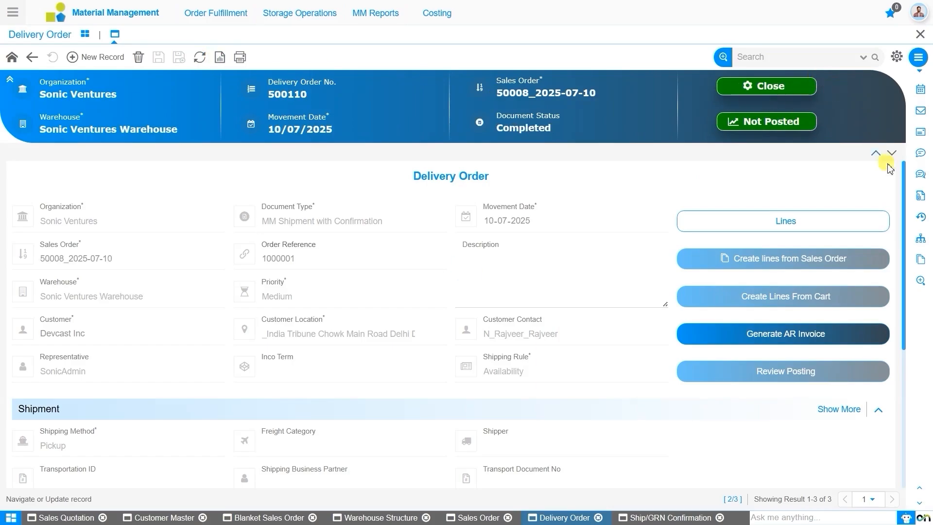
pyautogui.click(875, 155)
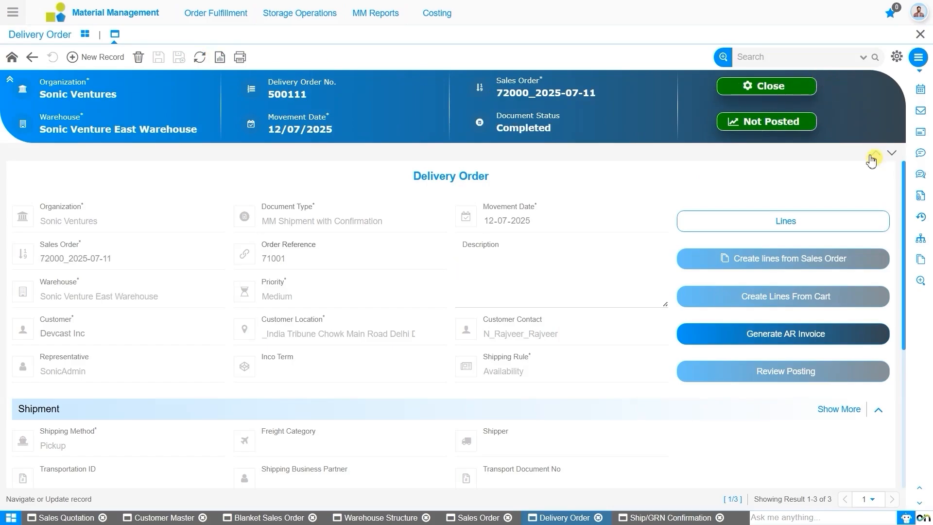
pyautogui.click(33, 58)
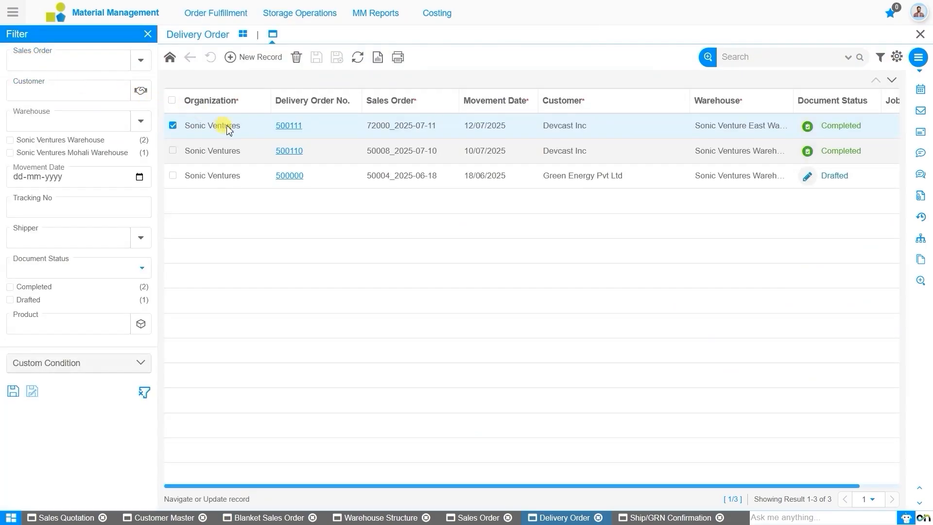
# Generate an AR invoice from the completed Devcast Inc delivery order using the AR Invoice document type, without generating a charge.
pyautogui.click(292, 126)
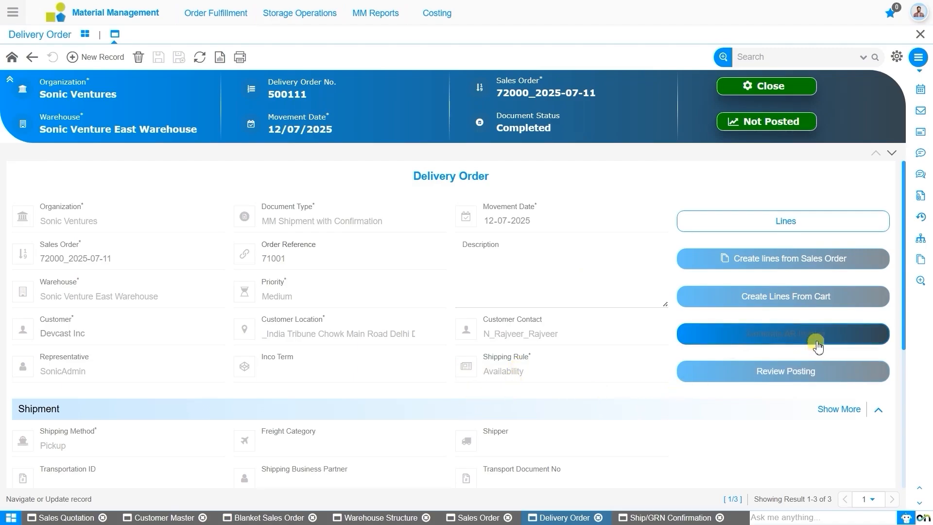
pyautogui.click(769, 335)
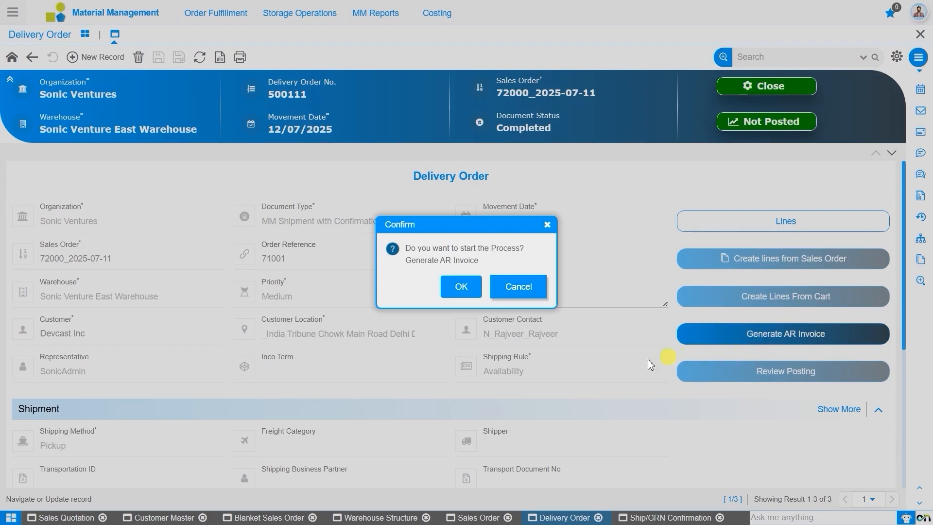
pyautogui.click(466, 288)
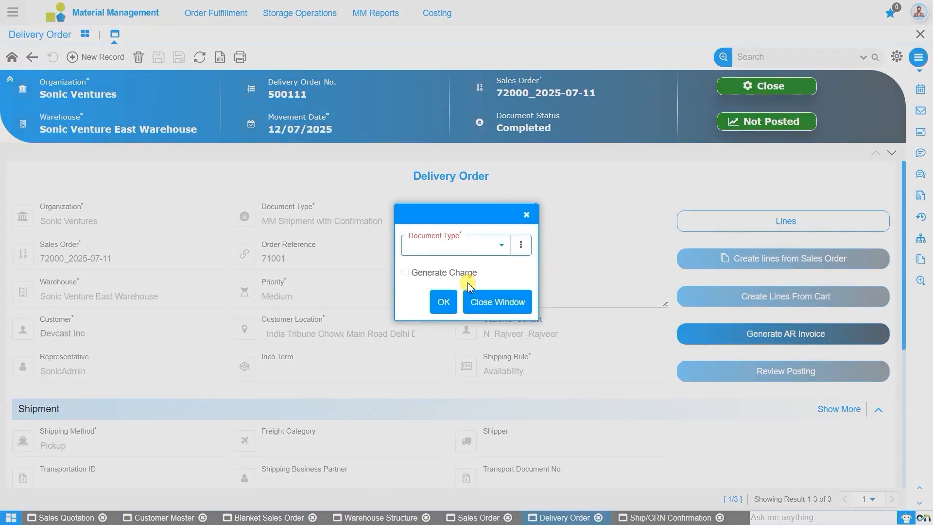
pyautogui.click(483, 247)
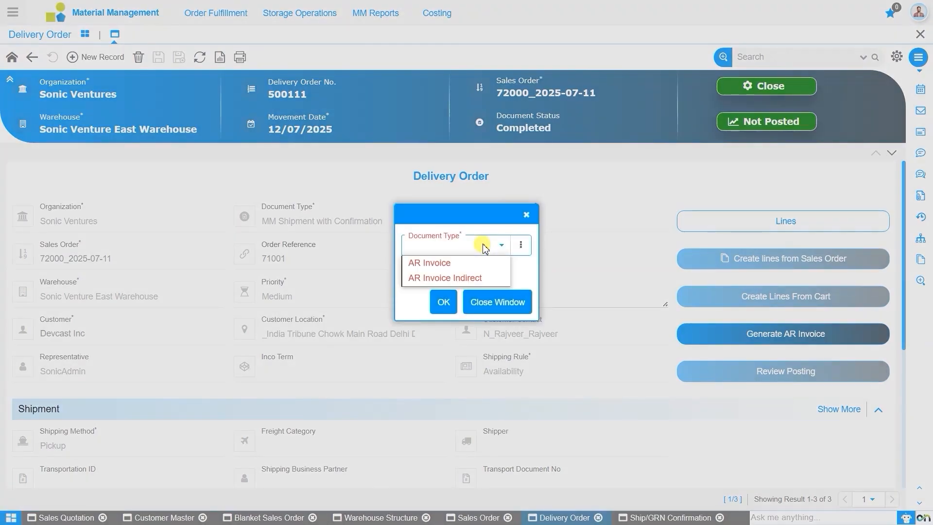
pyautogui.click(470, 271)
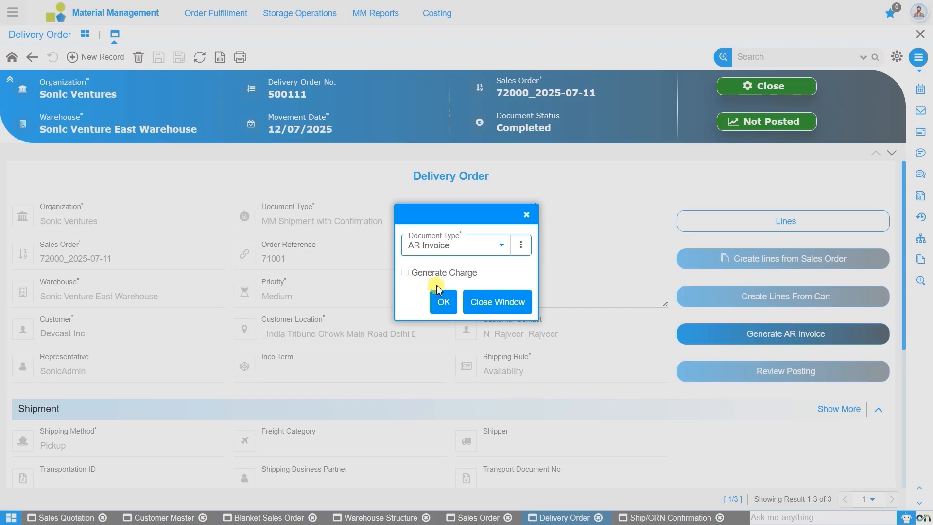
pyautogui.click(446, 304)
pyautogui.click(447, 305)
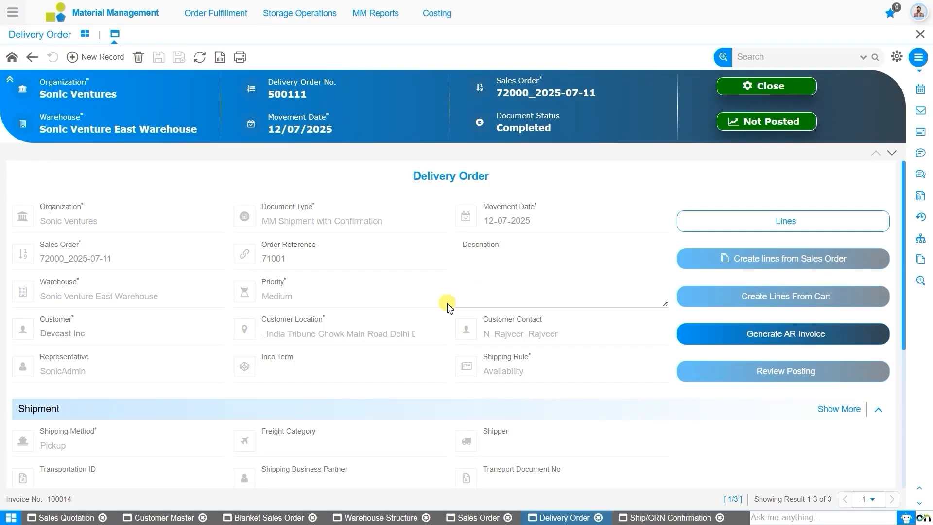
# Copy the generated invoice number and open the AR Invoice window under Financial Management's Accounts Receivables.
pyautogui.doubleClick(65, 499)
pyautogui.rightClick(65, 499)
pyautogui.click(108, 372)
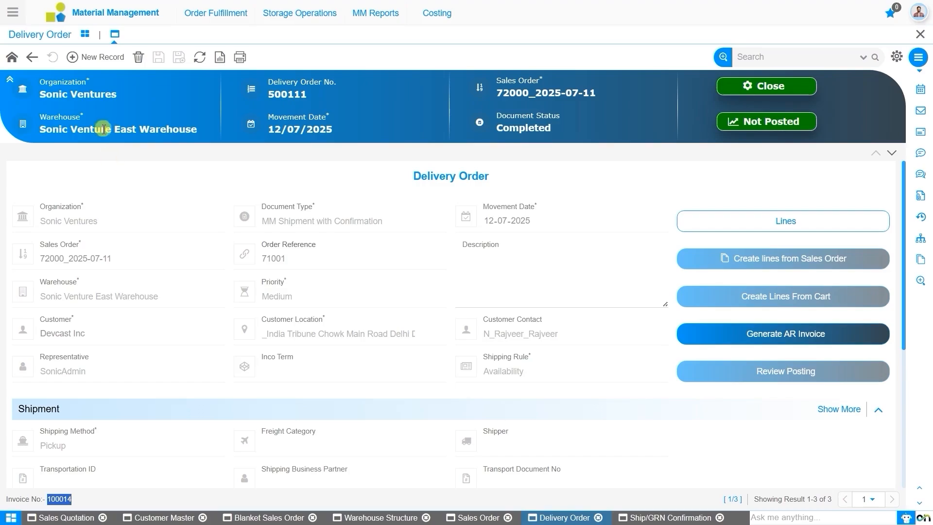
pyautogui.click(17, 17)
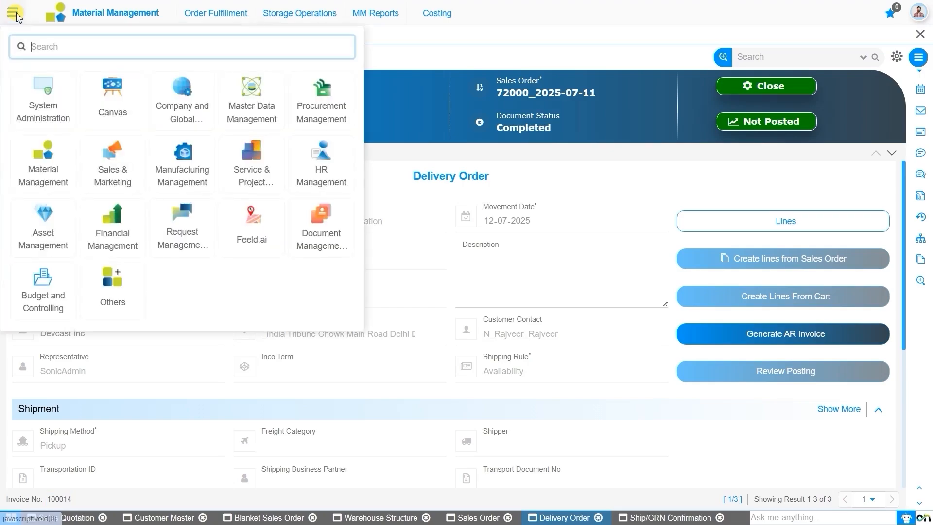
pyautogui.click(116, 224)
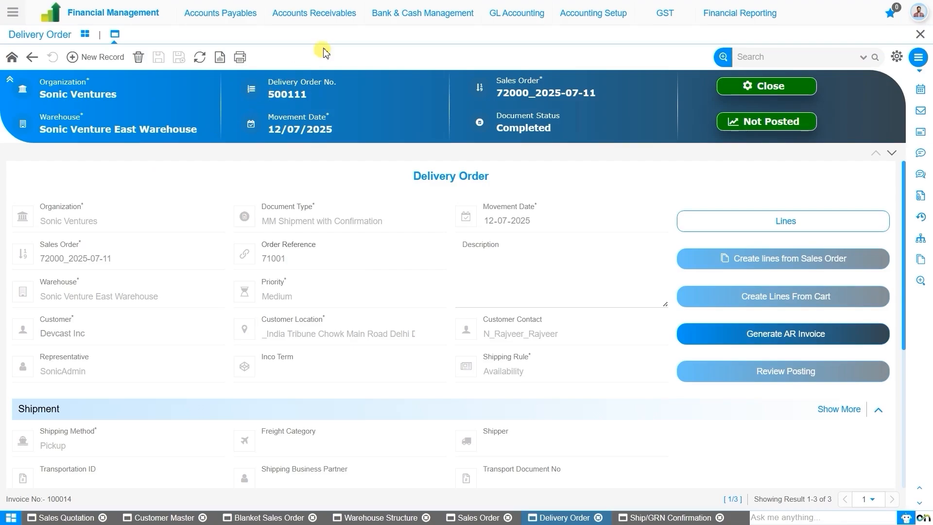
pyautogui.click(326, 24)
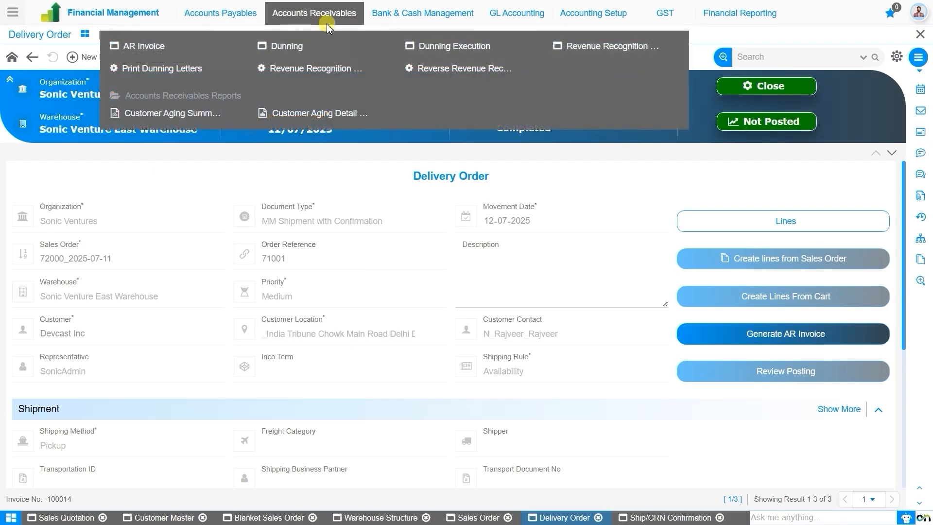
pyautogui.click(160, 46)
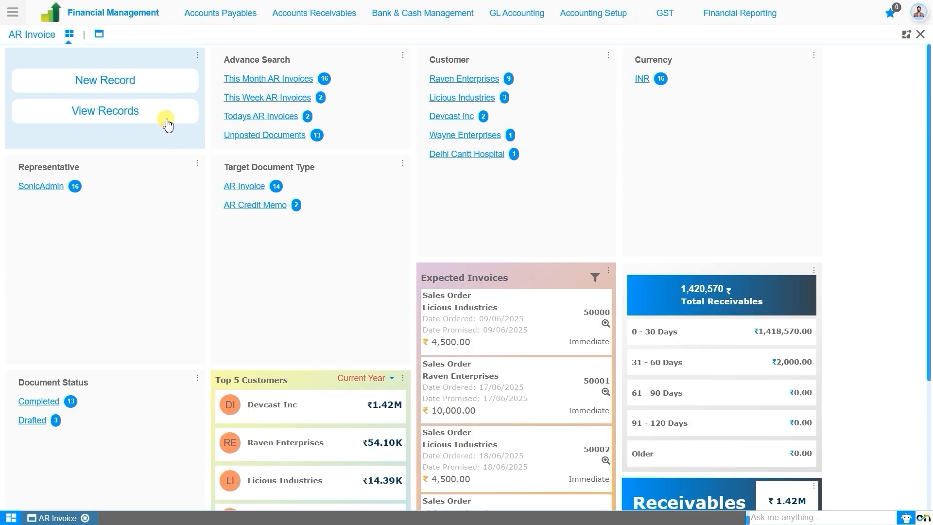
# Search the AR invoice records for the copied invoice number and open the drafted Devcast Inc invoice.
pyautogui.click(99, 35)
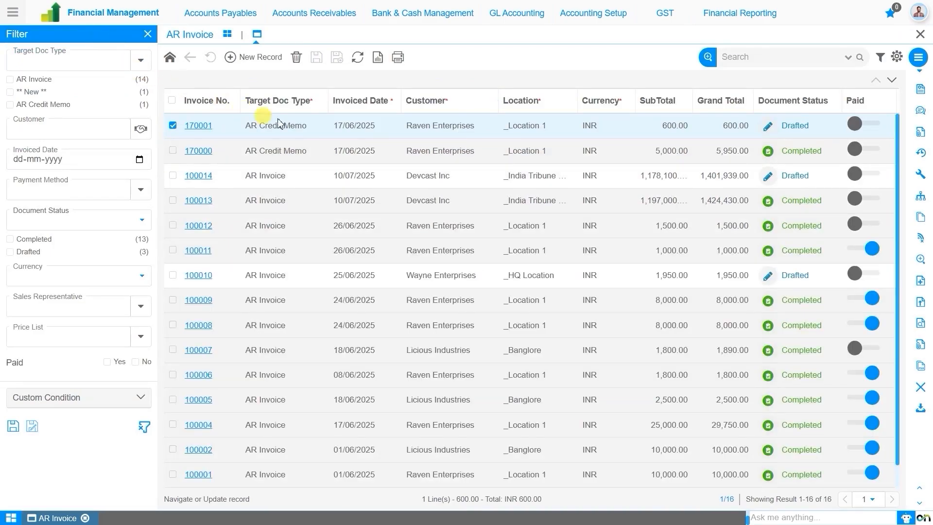
pyautogui.click(757, 60)
pyautogui.write('100014')
pyautogui.press('Return')
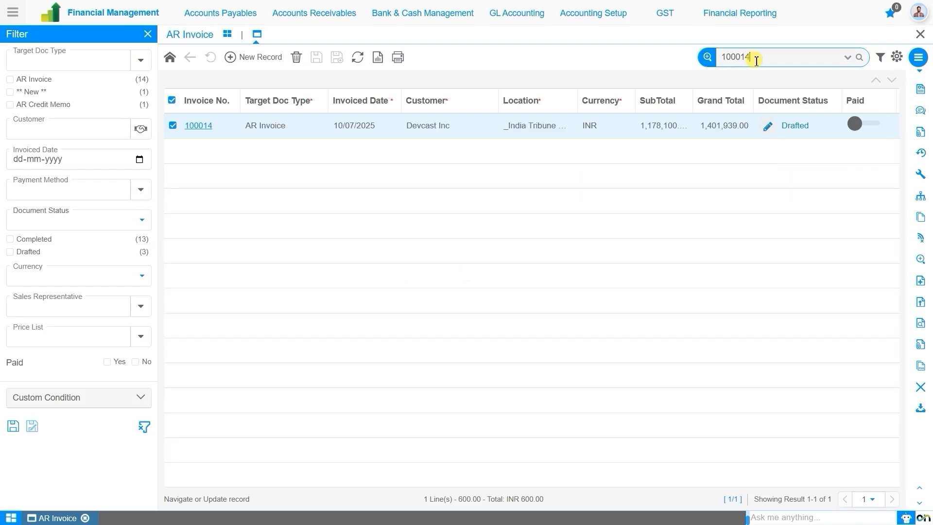
pyautogui.click(199, 126)
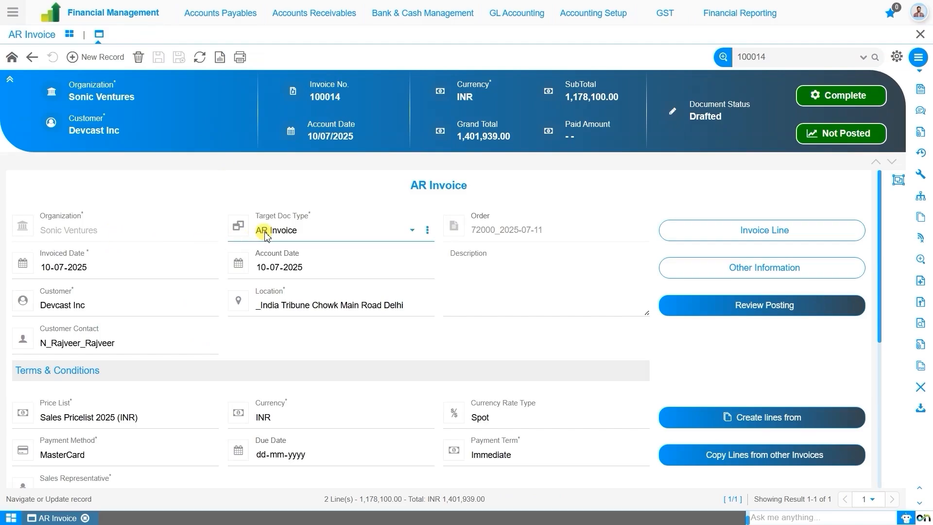
# Set the AR invoice's Invoiced Date and Account Date to 12-07-2025.
pyautogui.click(47, 268)
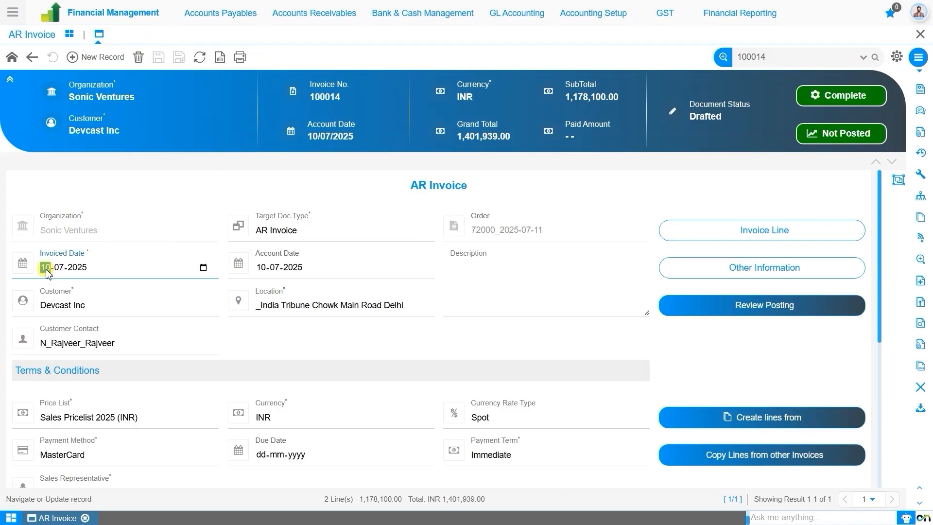
pyautogui.write('12')
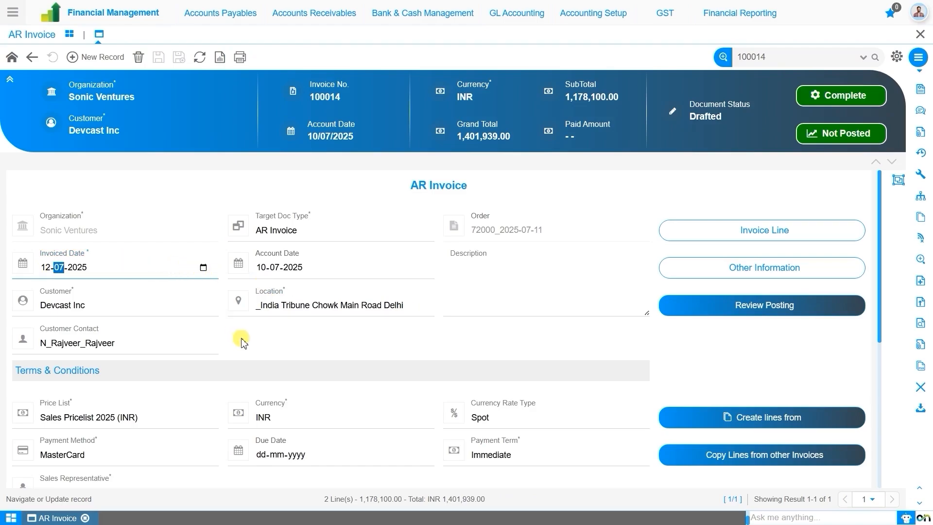
pyautogui.click(275, 346)
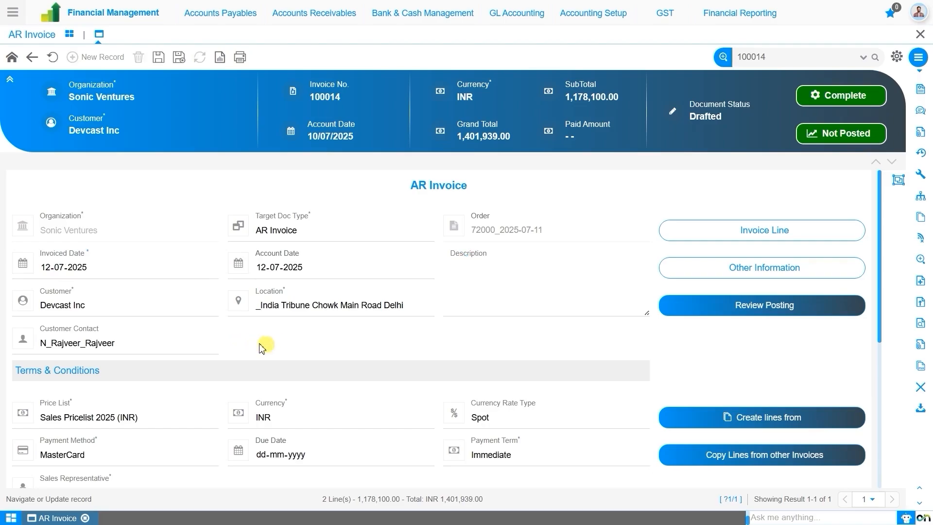
pyautogui.click(264, 270)
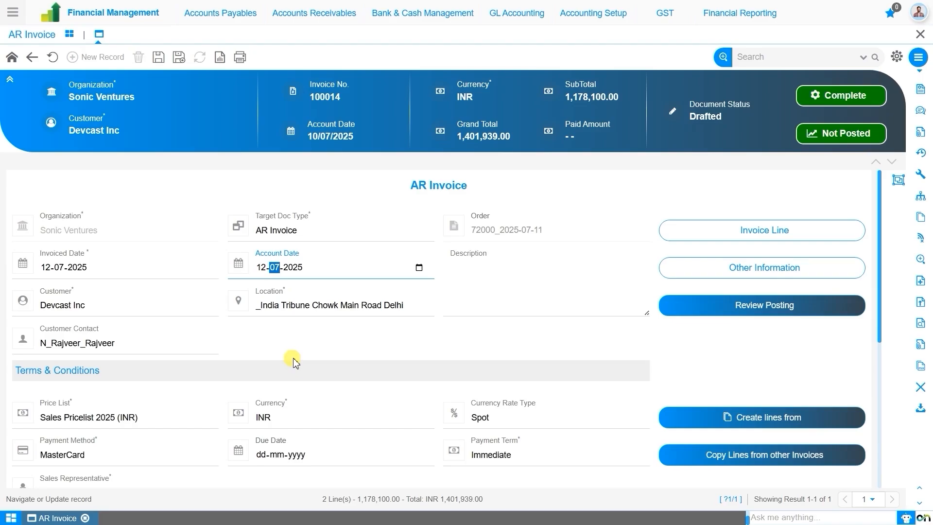
pyautogui.click(322, 340)
# Review the invoice header, view the Create Lines From dialog for the sales order, and close it without adding lines.
pyautogui.scroll(-6, 323, 344)
pyautogui.scroll(6, 323, 344)
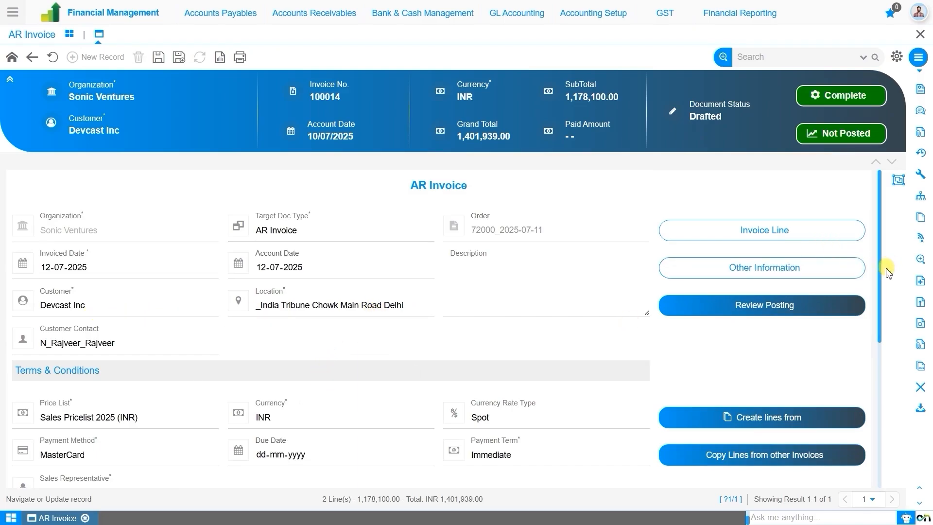
pyautogui.moveTo(884, 292); pyautogui.dragTo(878, 292)
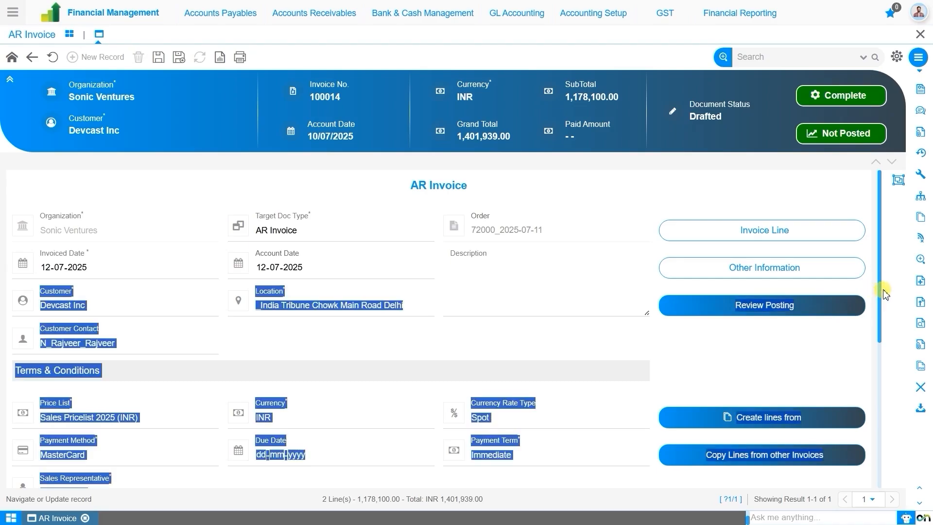
pyautogui.click(886, 294)
pyautogui.moveTo(876, 329); pyautogui.dragTo(877, 350)
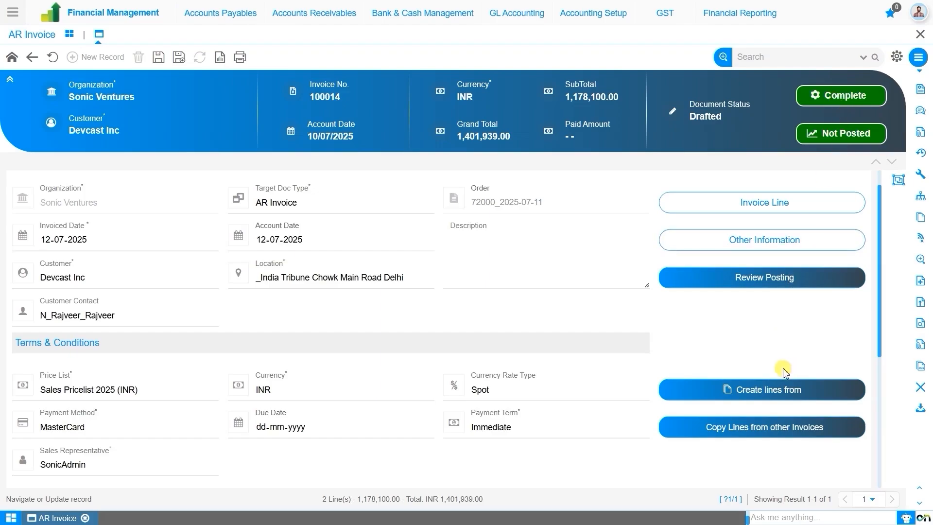
pyautogui.click(838, 387)
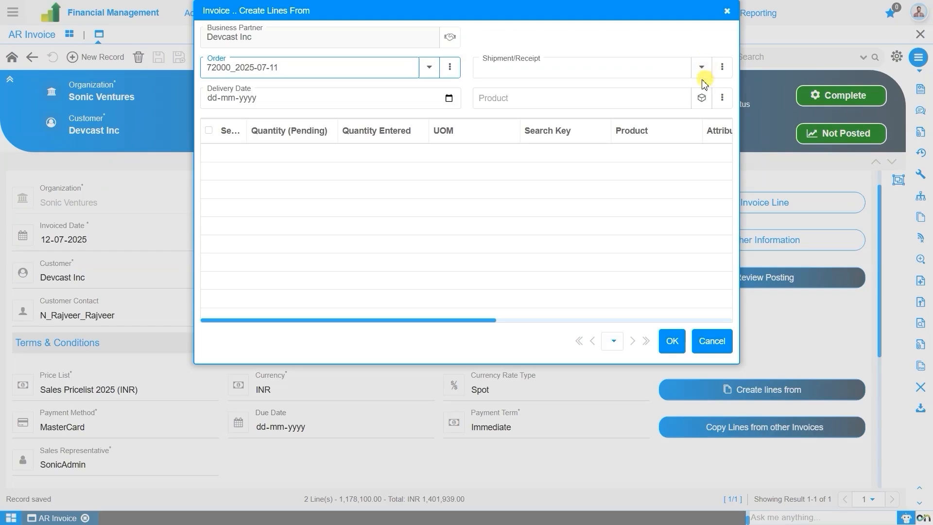
pyautogui.click(729, 12)
pyautogui.moveTo(729, 11)
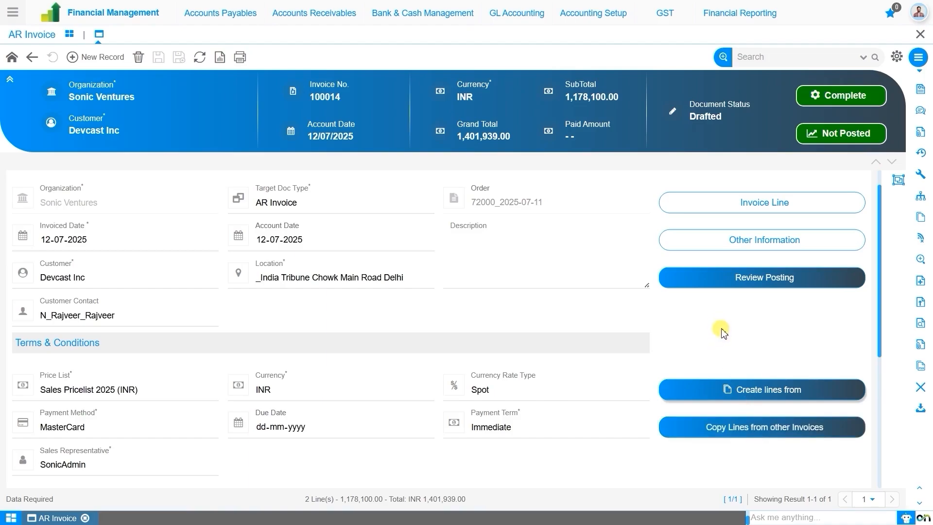
# Review the rest of the AR invoice header and process the invoice with the document action Complete.
pyautogui.scroll(1, 723, 332)
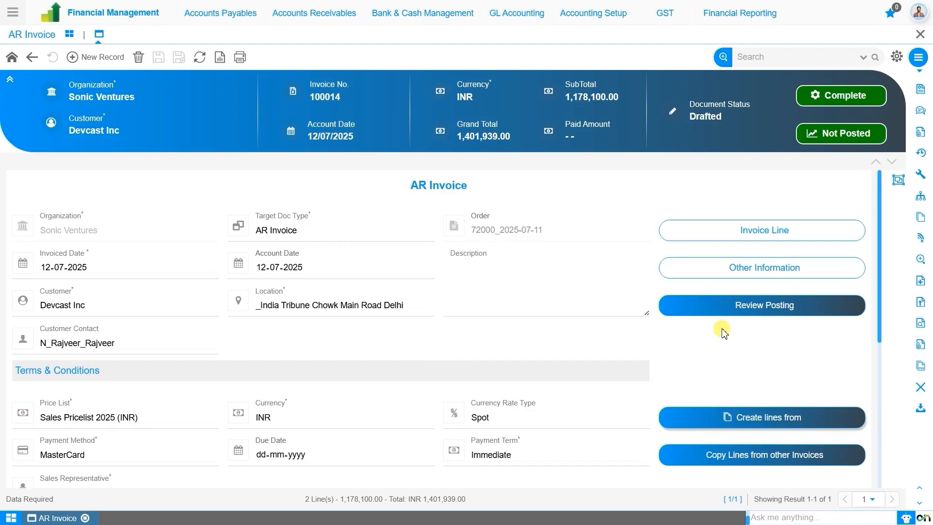
pyautogui.scroll(-5, 724, 359)
pyautogui.scroll(5, 729, 267)
pyautogui.click(842, 95)
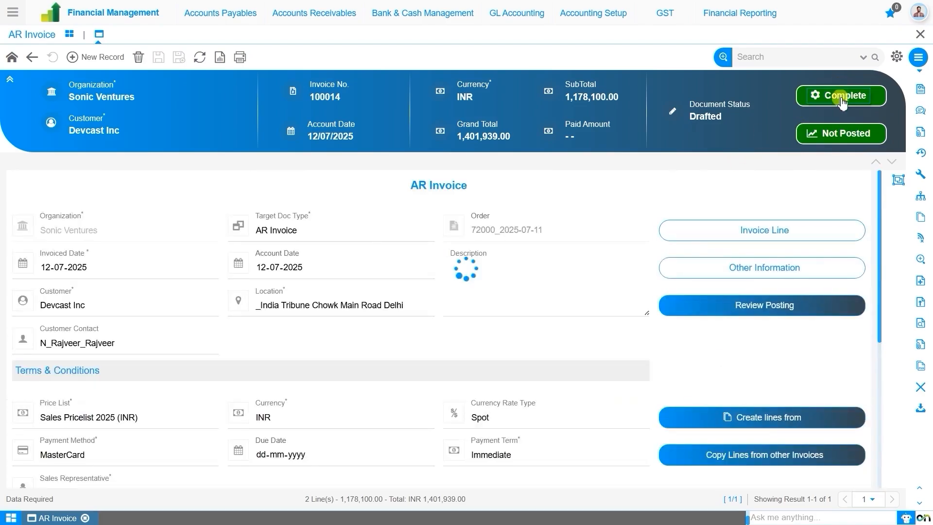
pyautogui.click(488, 297)
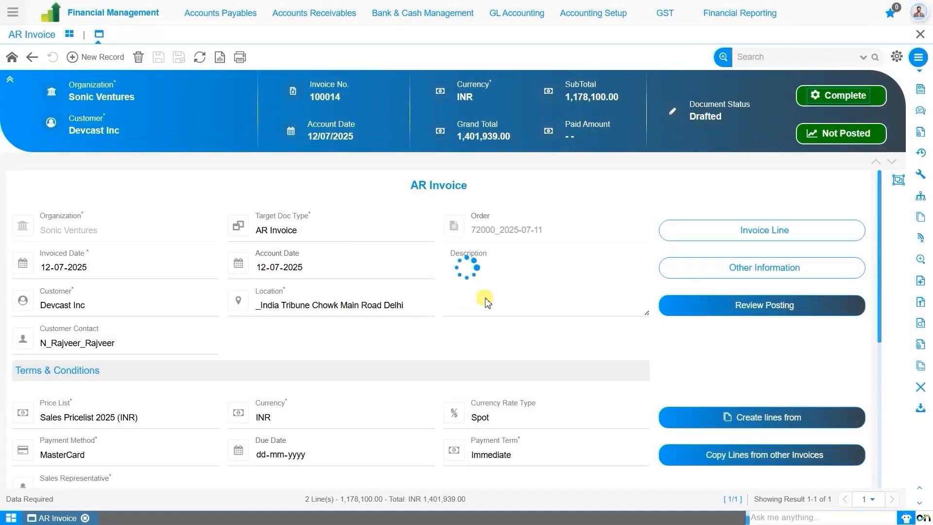